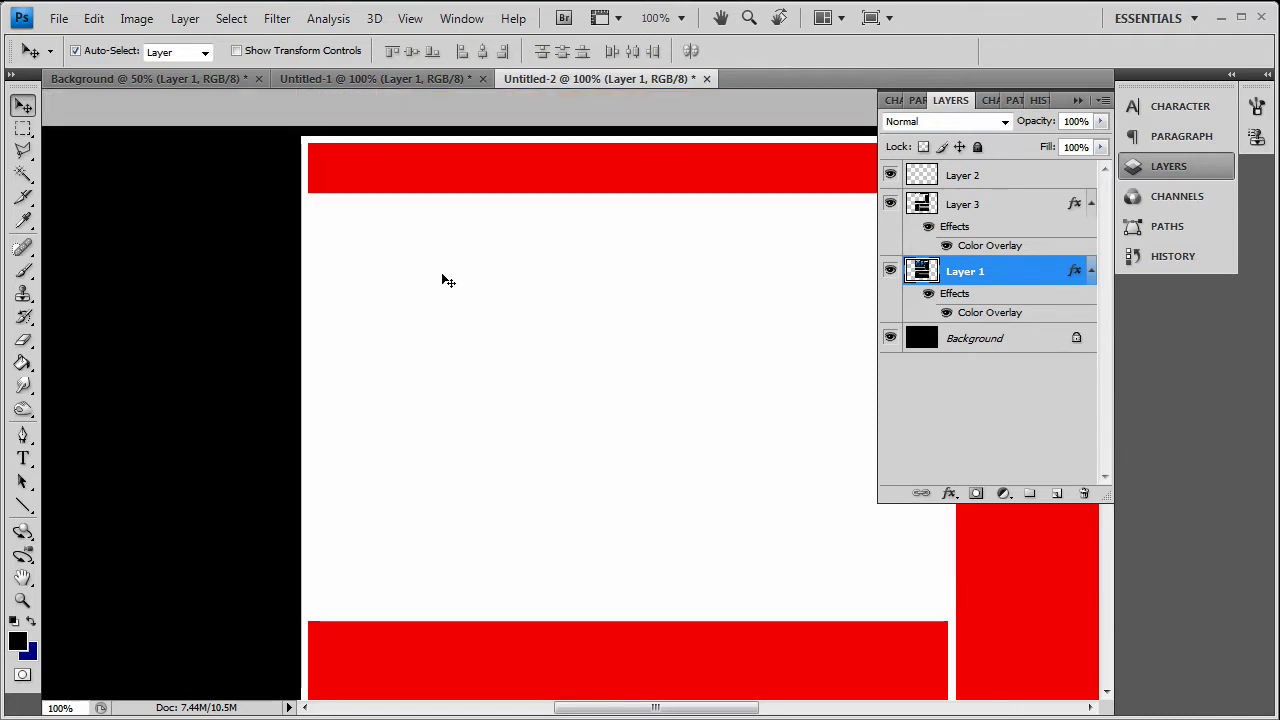
pyautogui.moveTo(660, 708)
pyautogui.mouseDown()
pyautogui.moveTo(785, 709)
pyautogui.moveTo(676, 708)
pyautogui.mouseUp()
pyautogui.scroll(-5, 460, 491)
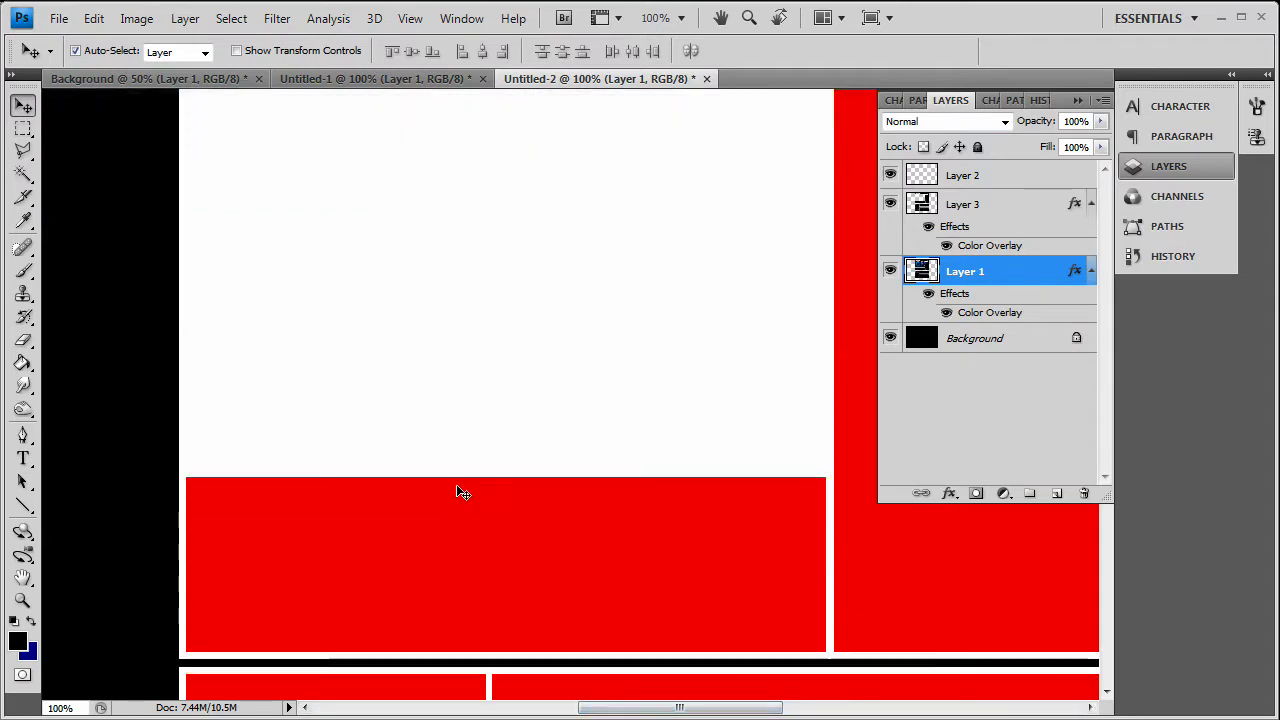
pyautogui.scroll(-2, 555, 520)
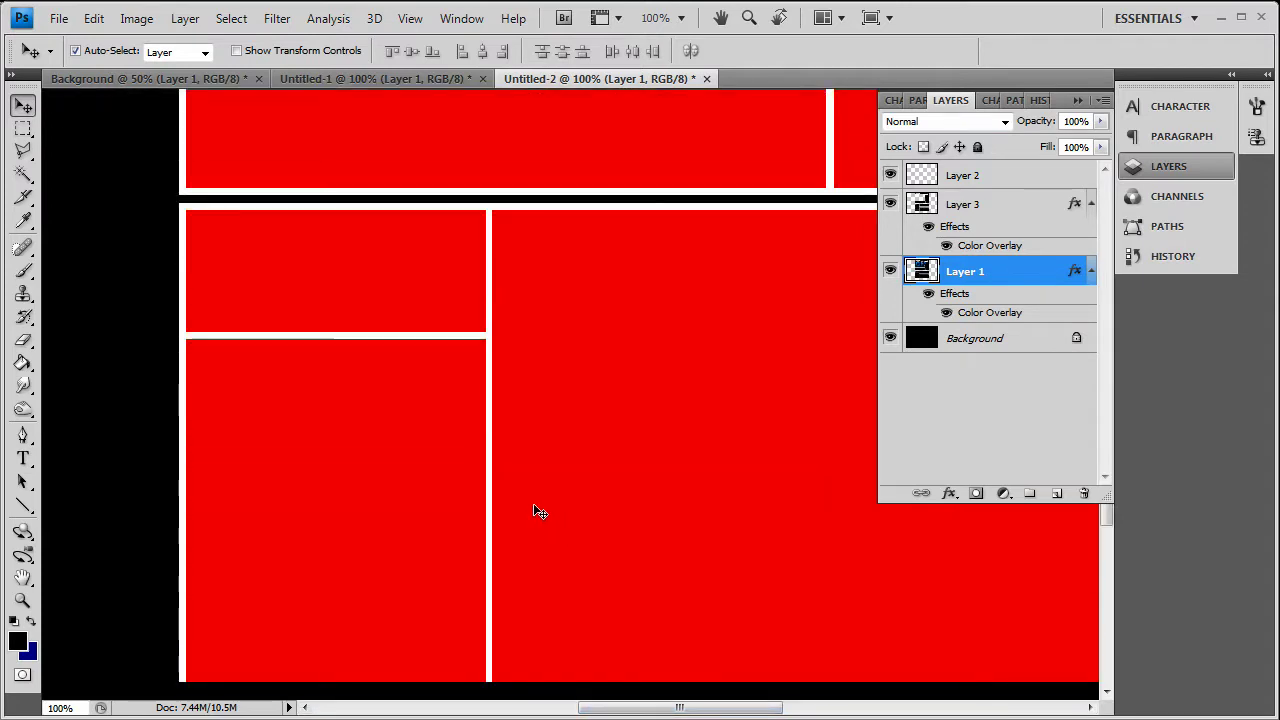
pyautogui.scroll(5, 540, 500)
pyautogui.scroll(8, 555, 480)
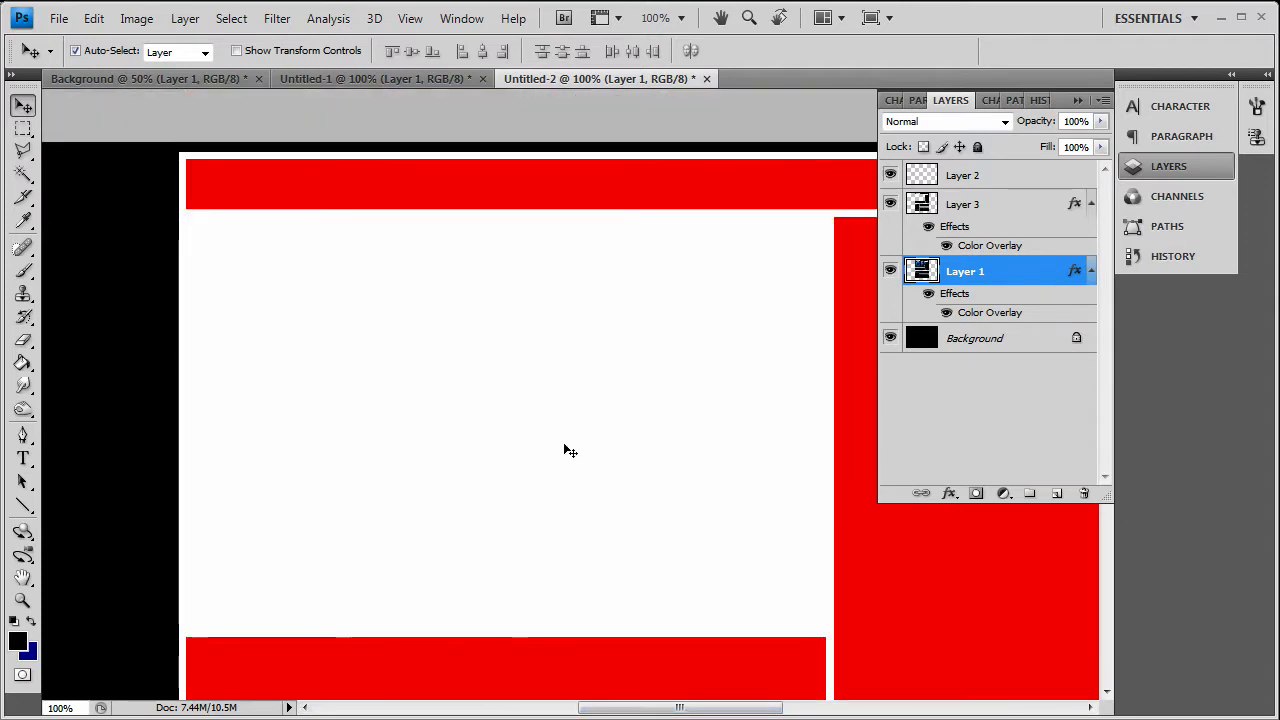
# Copy the whole dancing-couple image from the Background document and paste it into Untitled-2 on a new layer directly above its background layer.
pyautogui.click(214, 81)
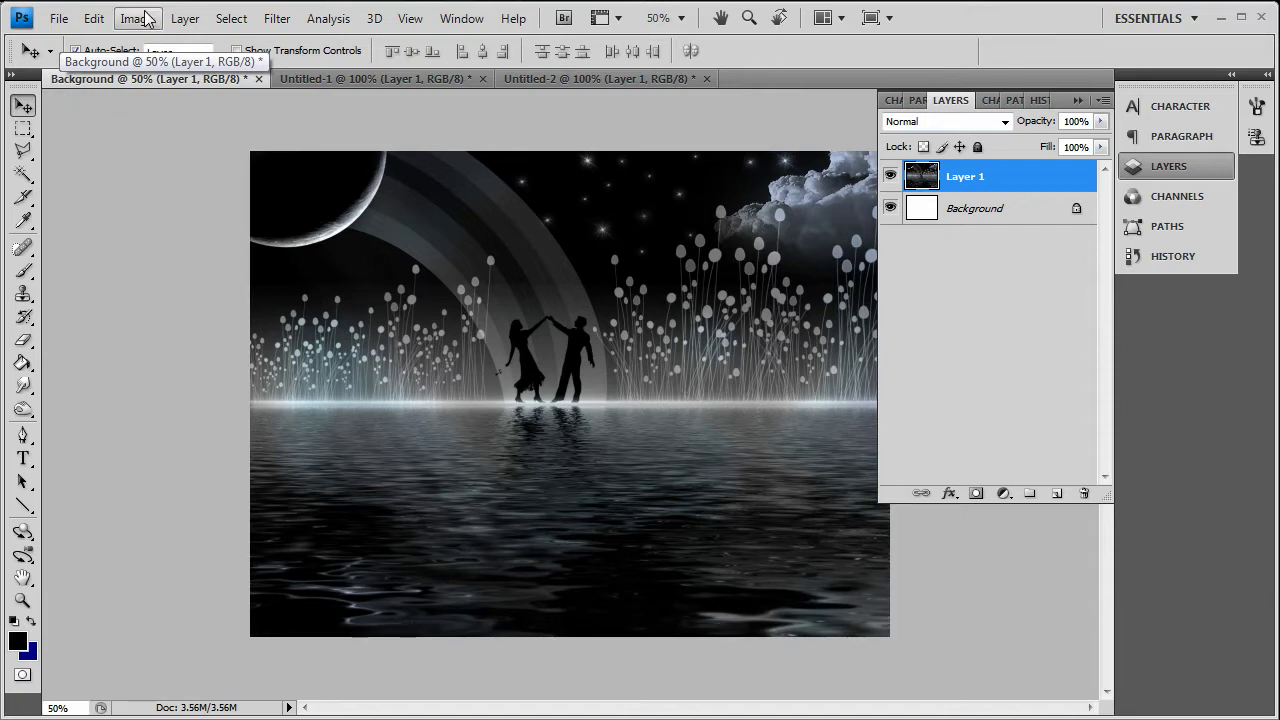
pyautogui.hotkey('ctrl', 'a')
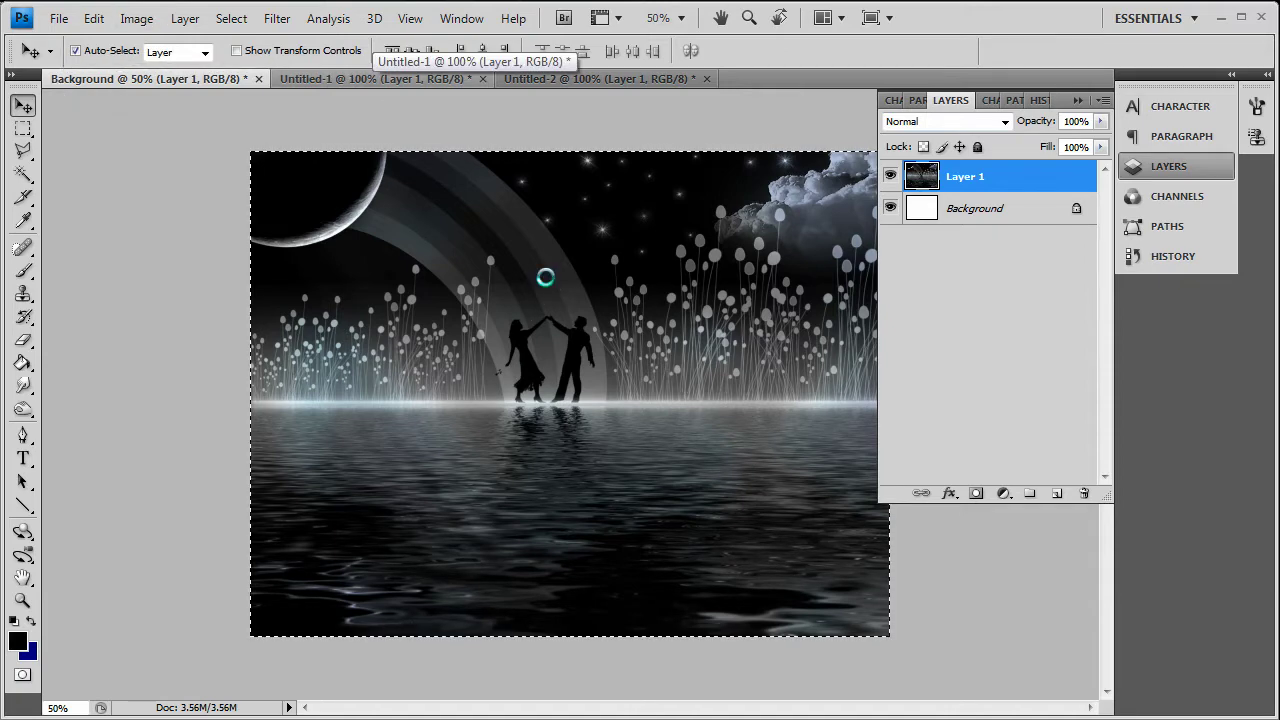
pyautogui.click(566, 78)
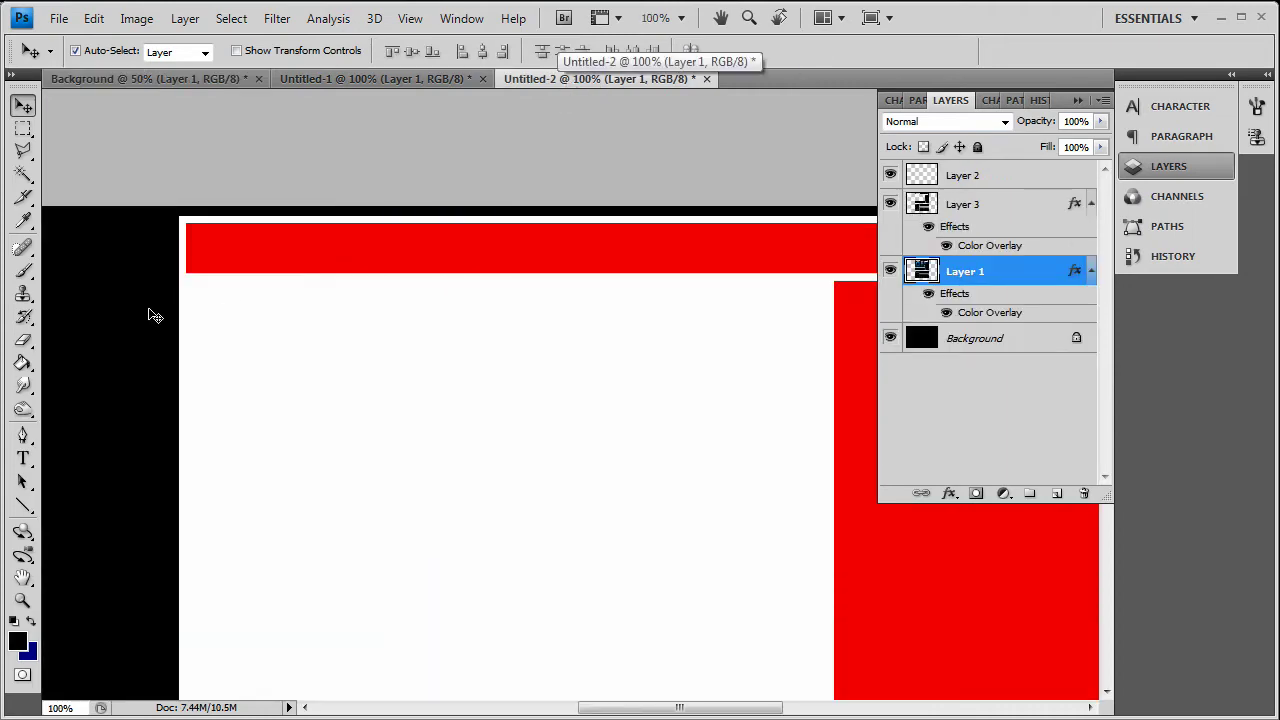
pyautogui.click(970, 340)
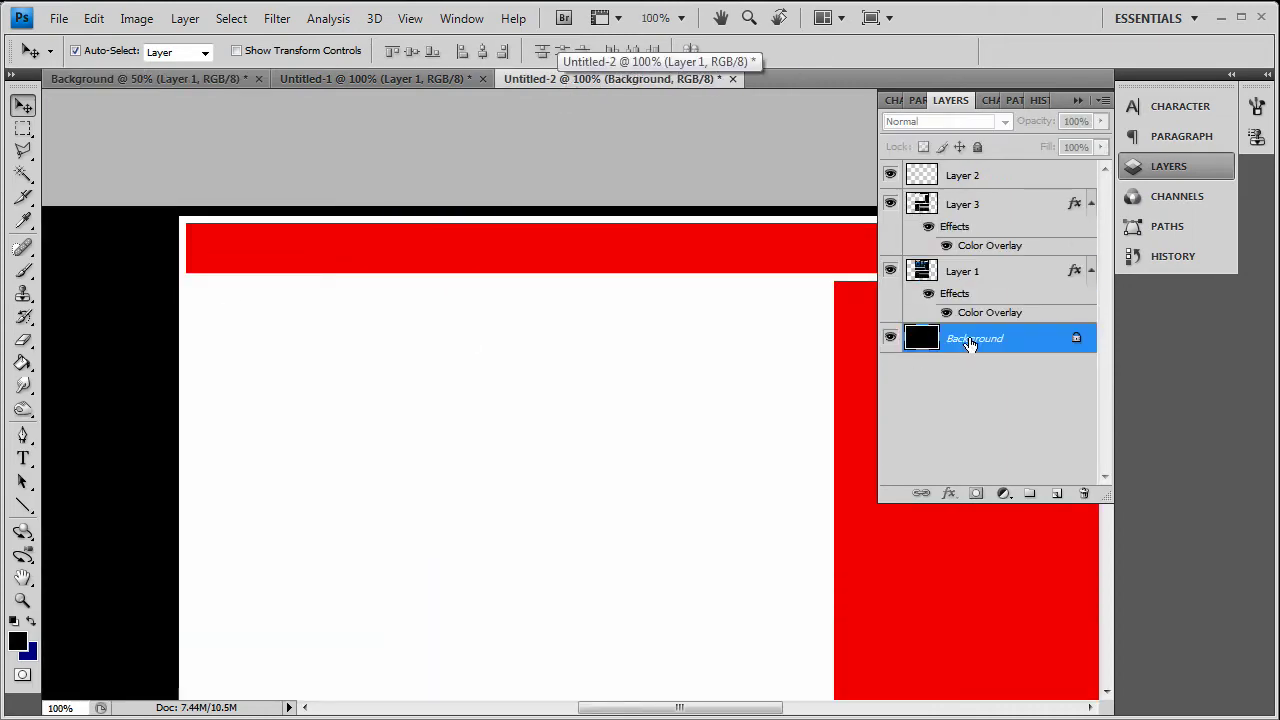
pyautogui.click(1056, 495)
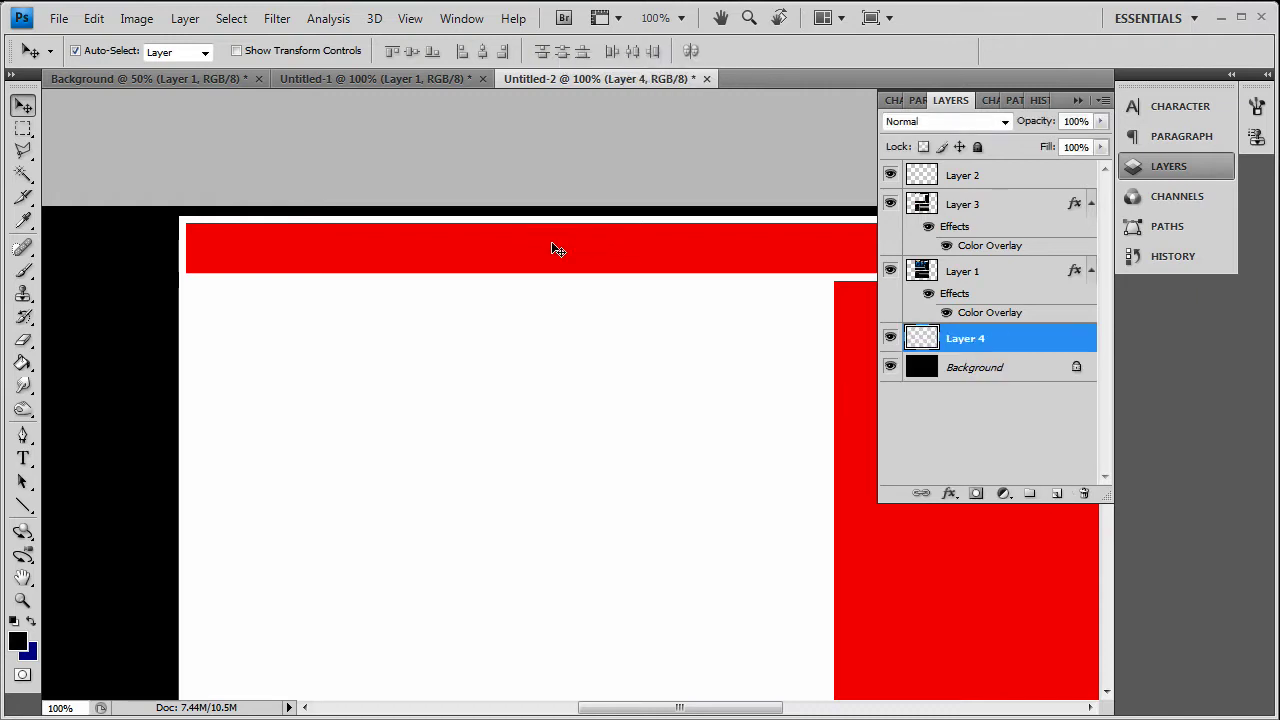
pyautogui.moveTo(709, 712); pyautogui.dragTo(654, 708)
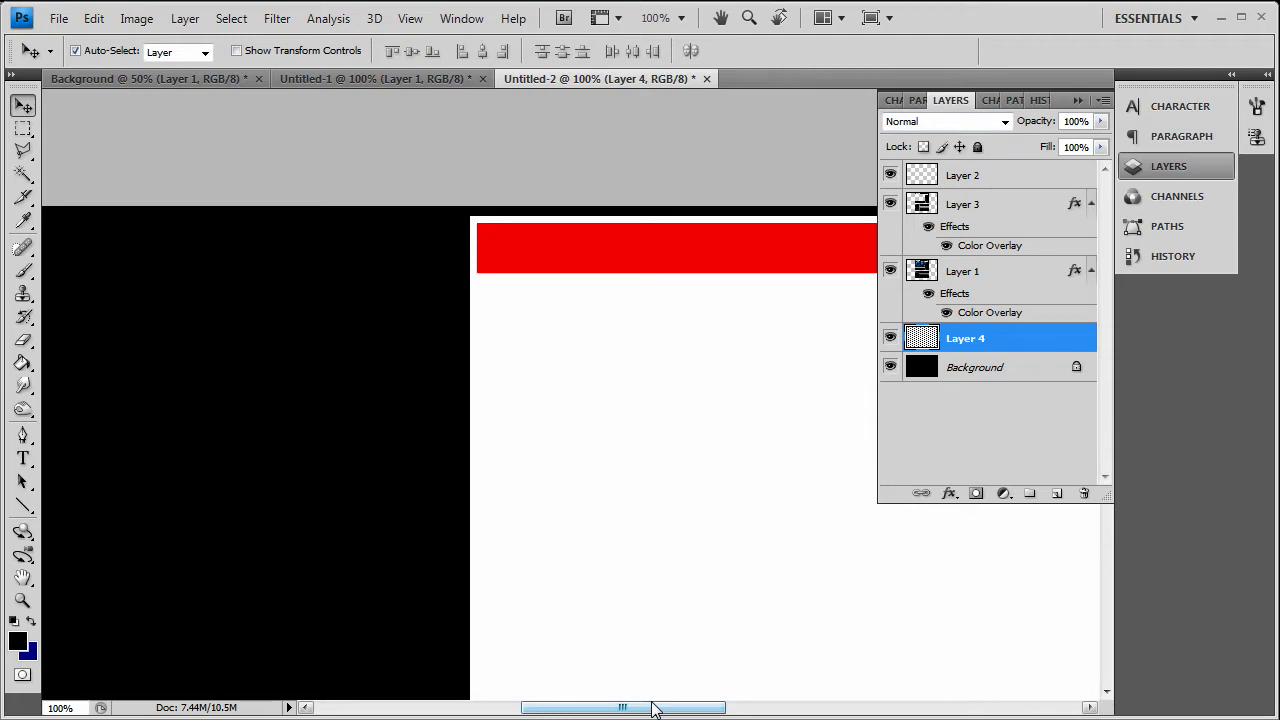
pyautogui.hotkey('ctrl', 'v')
# Shift the pasted image on Layer 4 to the left so the dancing couple stands just beside the page layout's left edge.
pyautogui.scroll(-5, 450, 440)
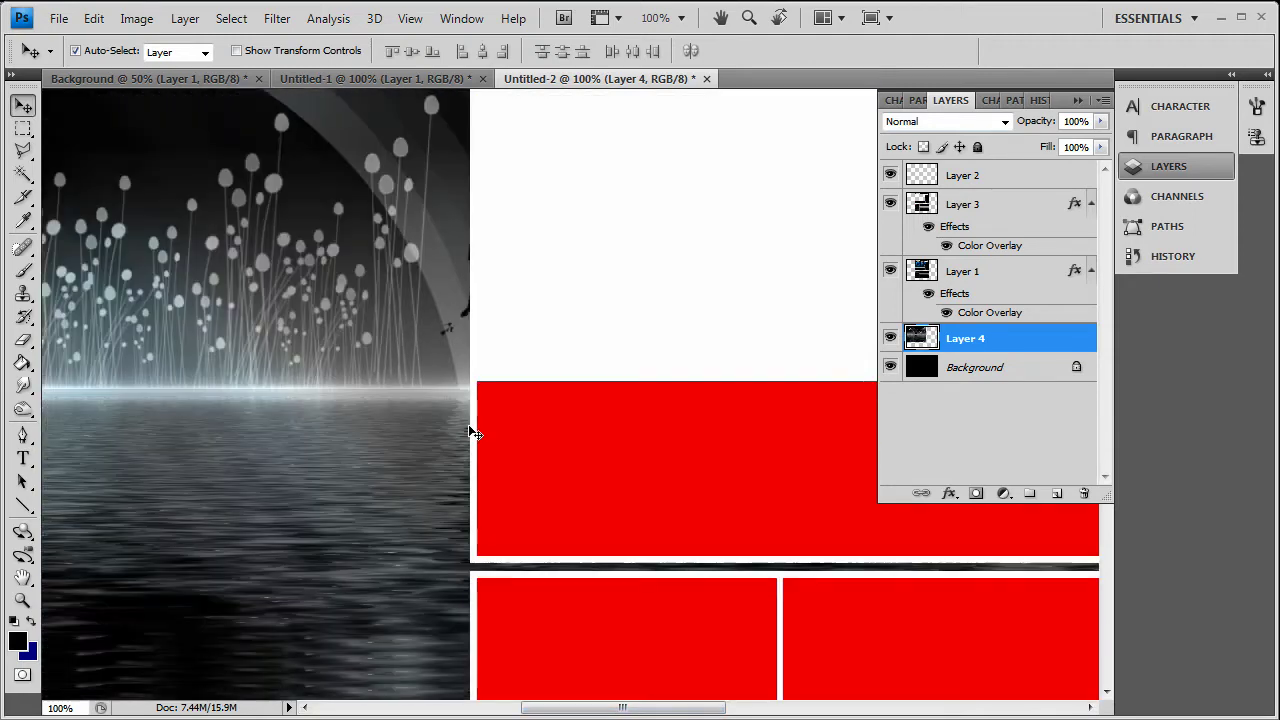
pyautogui.scroll(-10, 475, 433)
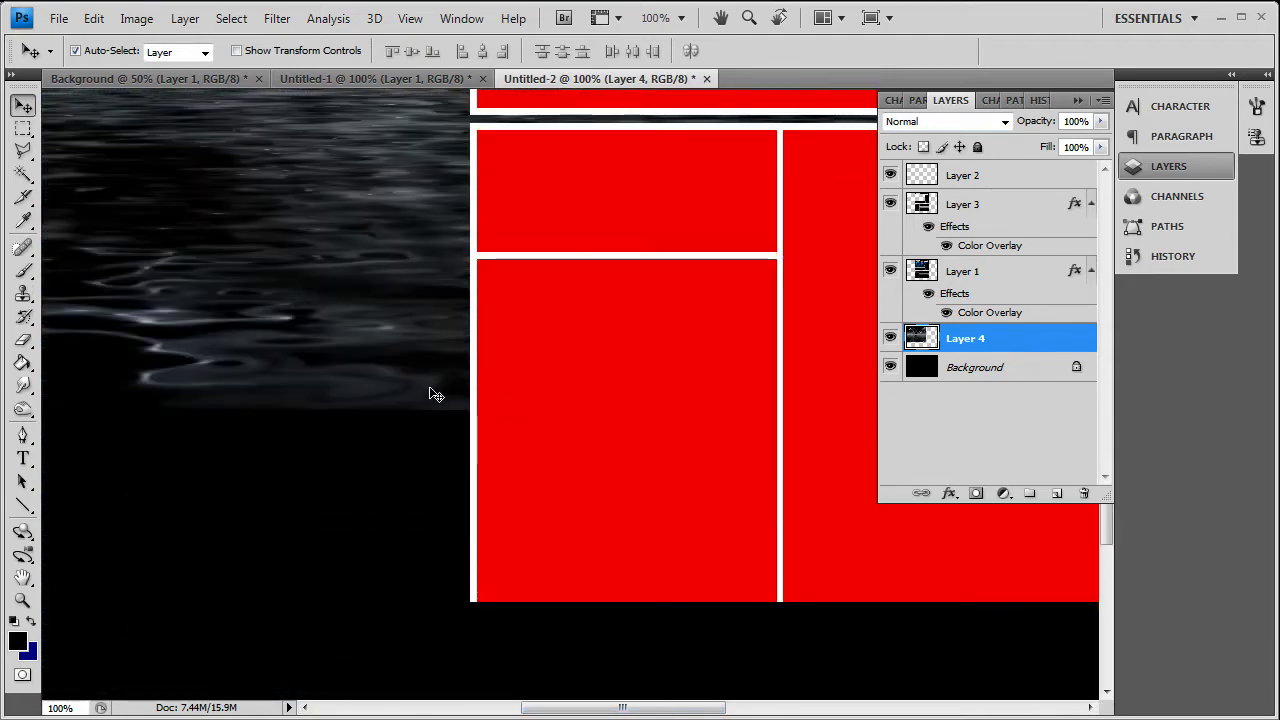
pyautogui.scroll(6, 435, 393)
pyautogui.moveTo(640, 708); pyautogui.dragTo(551, 708)
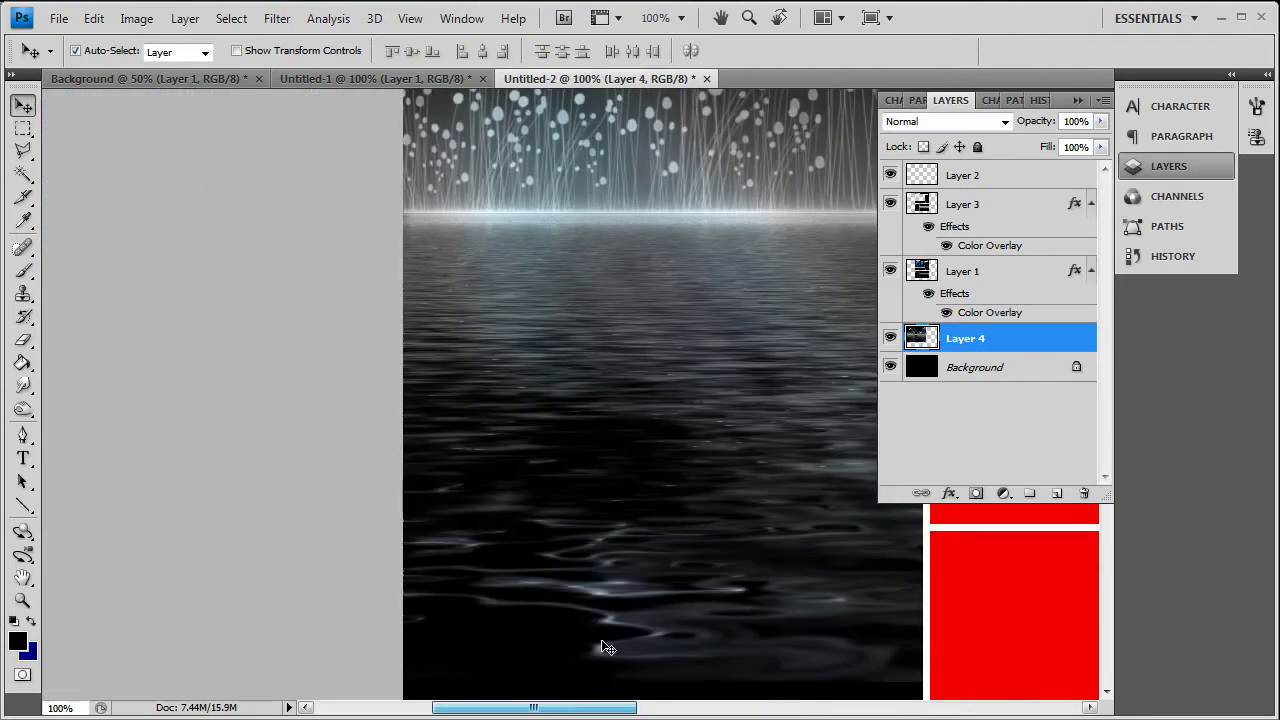
pyautogui.scroll(-3, 620, 600)
pyautogui.click(643, 708)
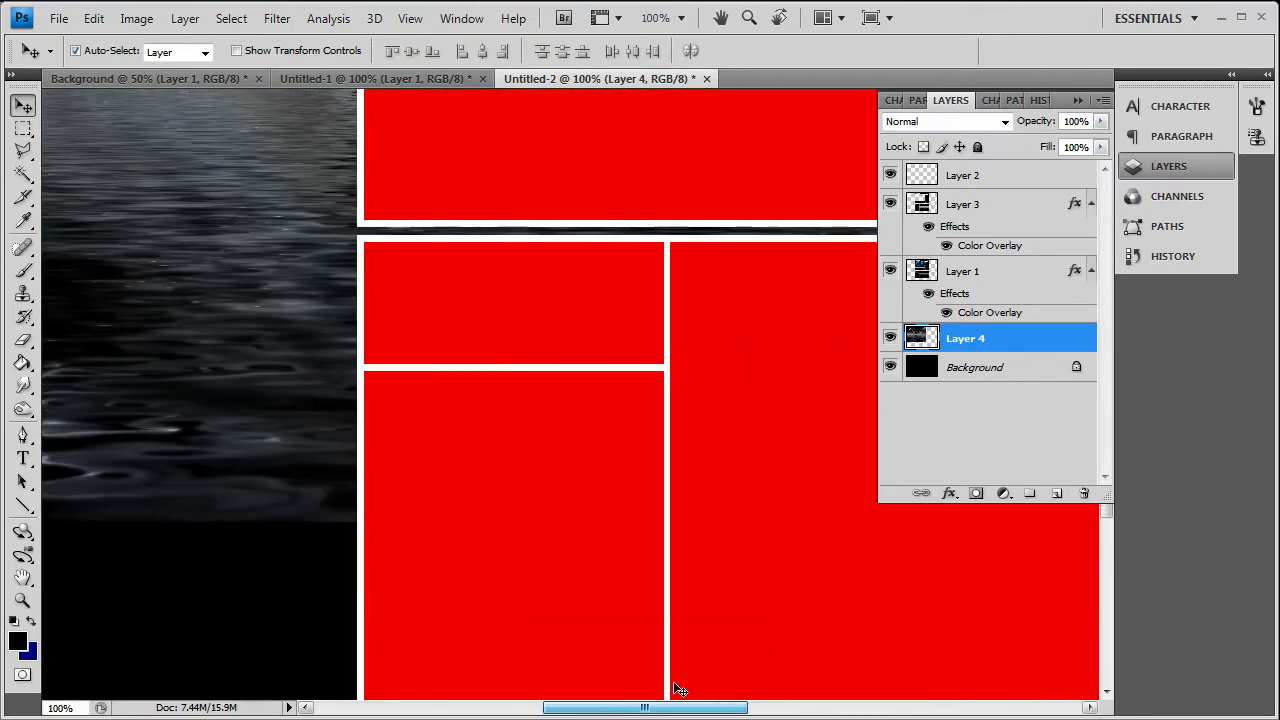
pyautogui.scroll(8, 422, 566)
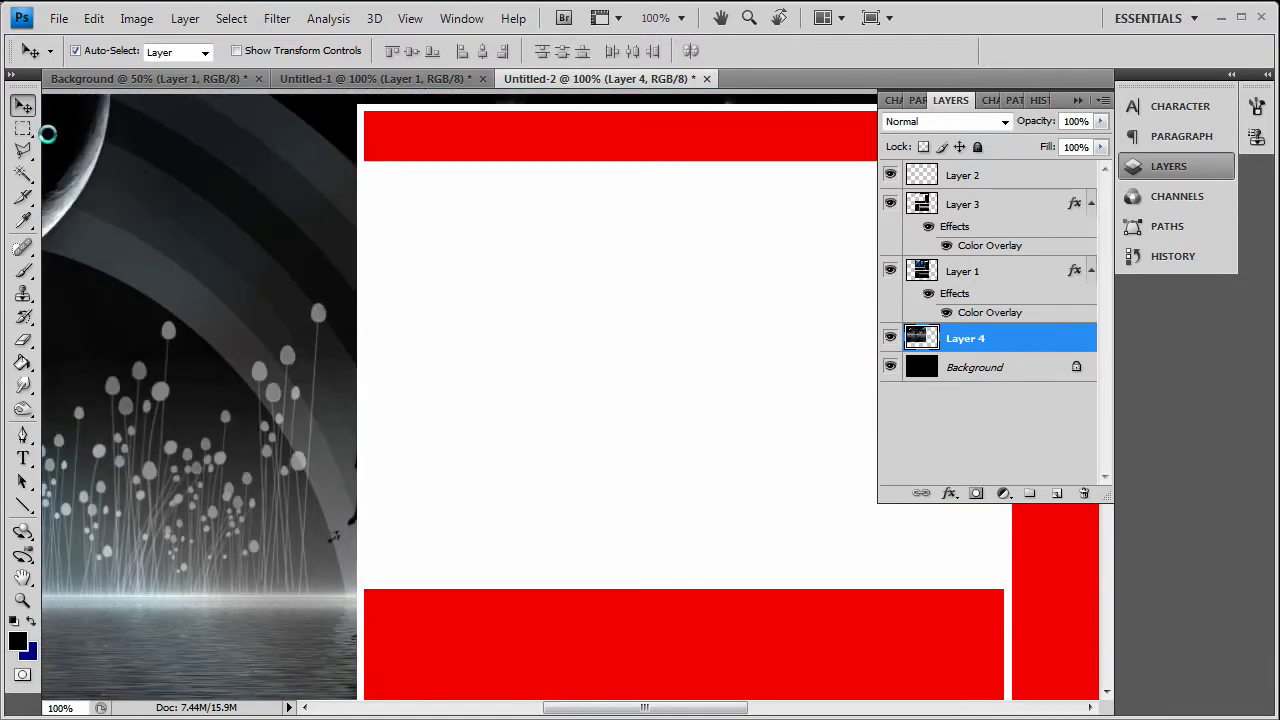
pyautogui.moveTo(333, 537); pyautogui.dragTo(184, 536)
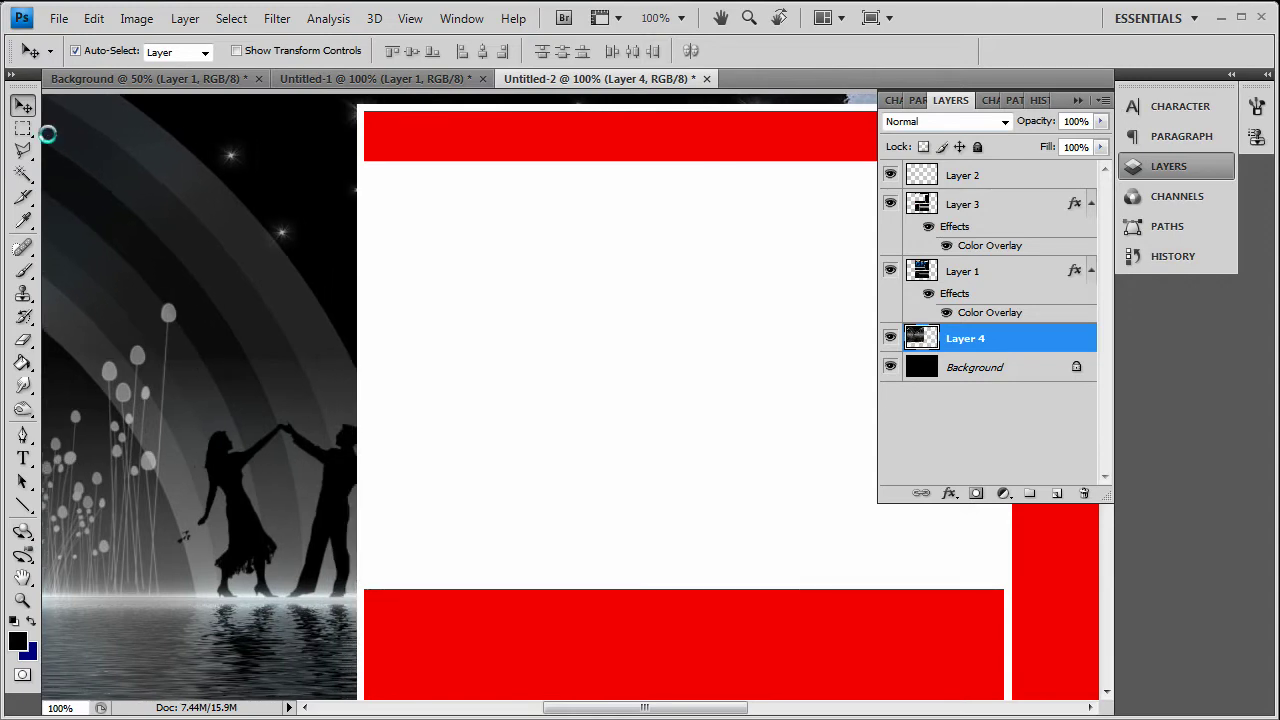
# Duplicate Layer 4 and move the copy to the right so the cloud and flowers fill the area beside the page layout.
pyautogui.scroll(-10, 460, 290)
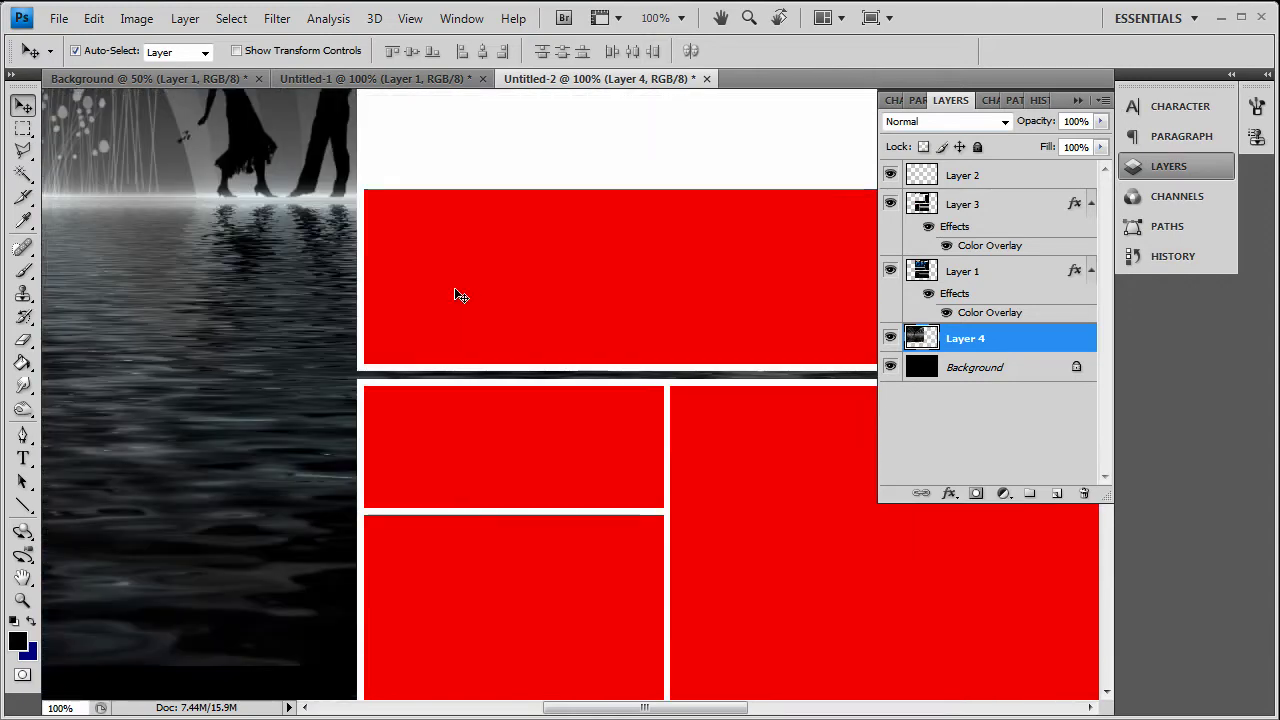
pyautogui.rightClick(987, 339)
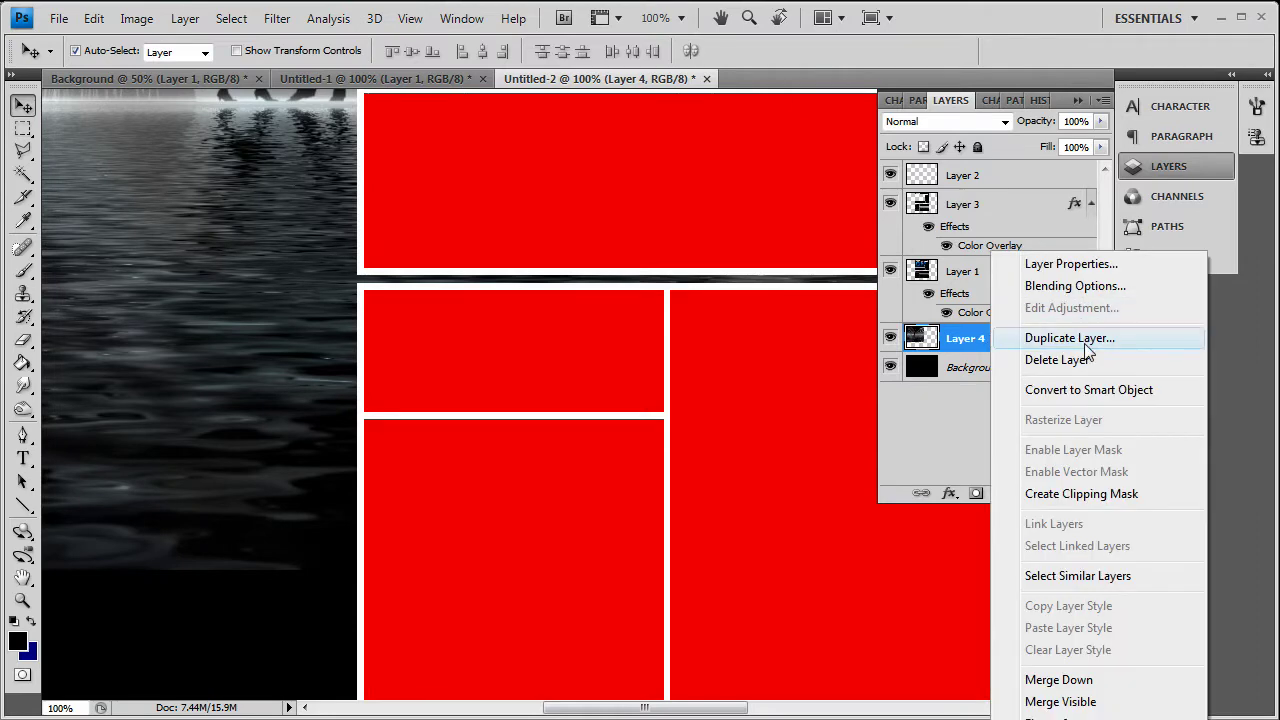
pyautogui.click(1058, 334)
pyautogui.click(819, 226)
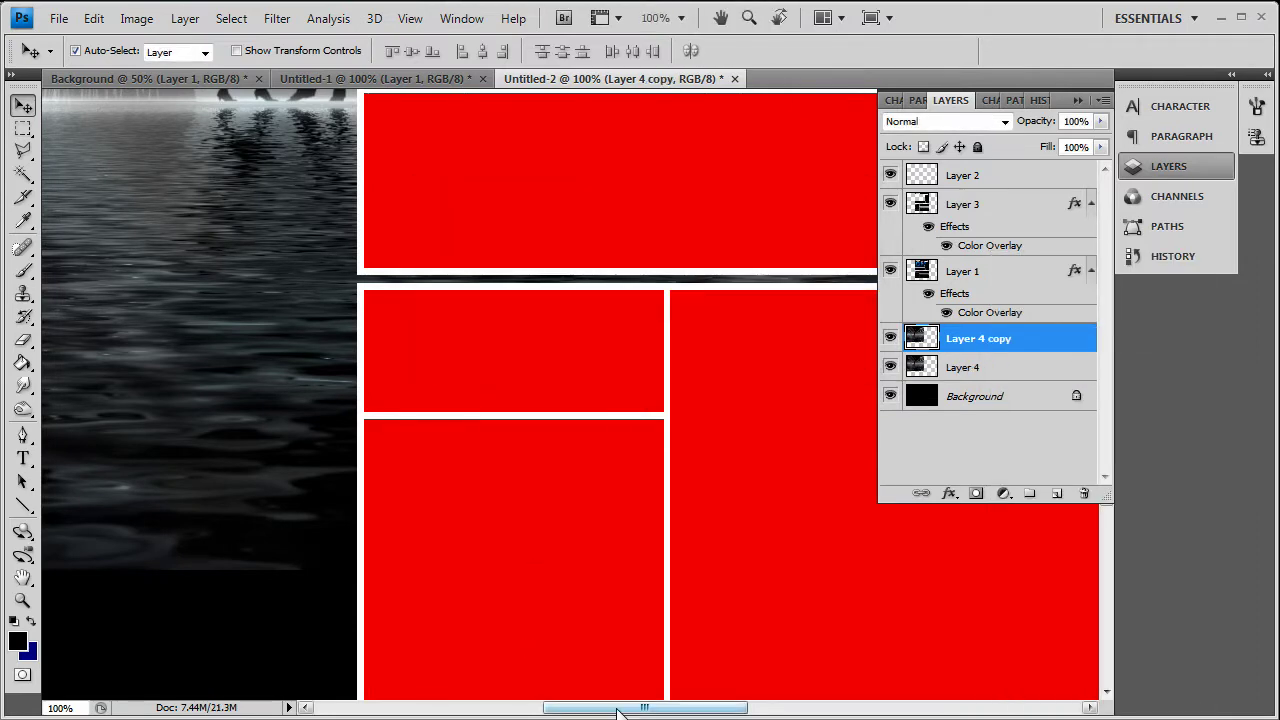
pyautogui.moveTo(618, 712); pyautogui.dragTo(805, 710)
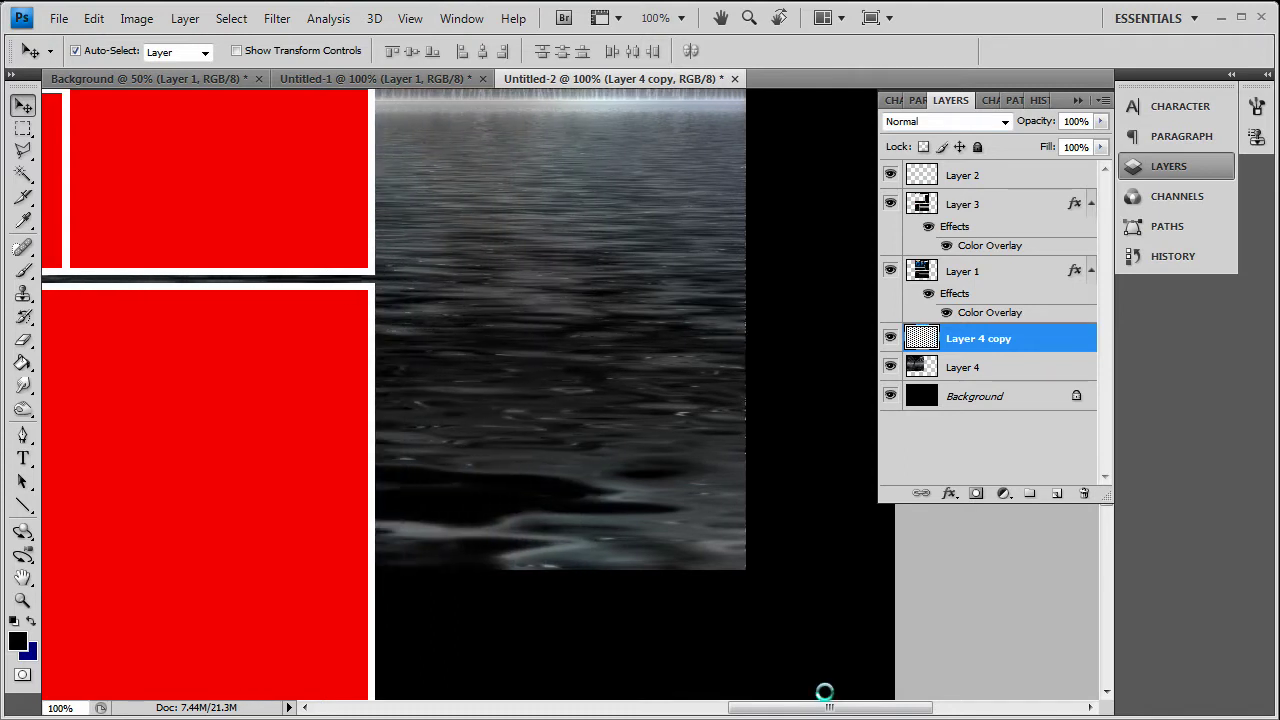
pyautogui.scroll(10, 510, 375)
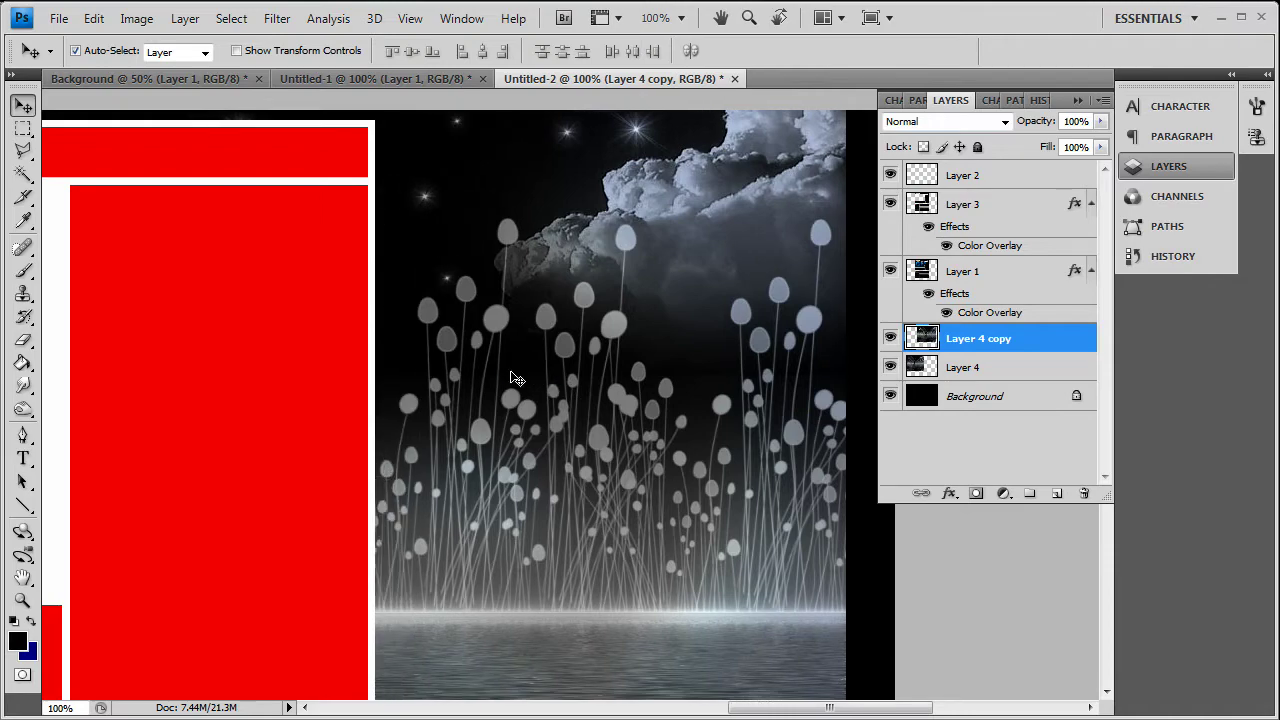
# Set the Eraser to a soft 300 px brush and merge Layer 4 and Layer 4 copy into one layer.
pyautogui.scroll(-10, 517, 378)
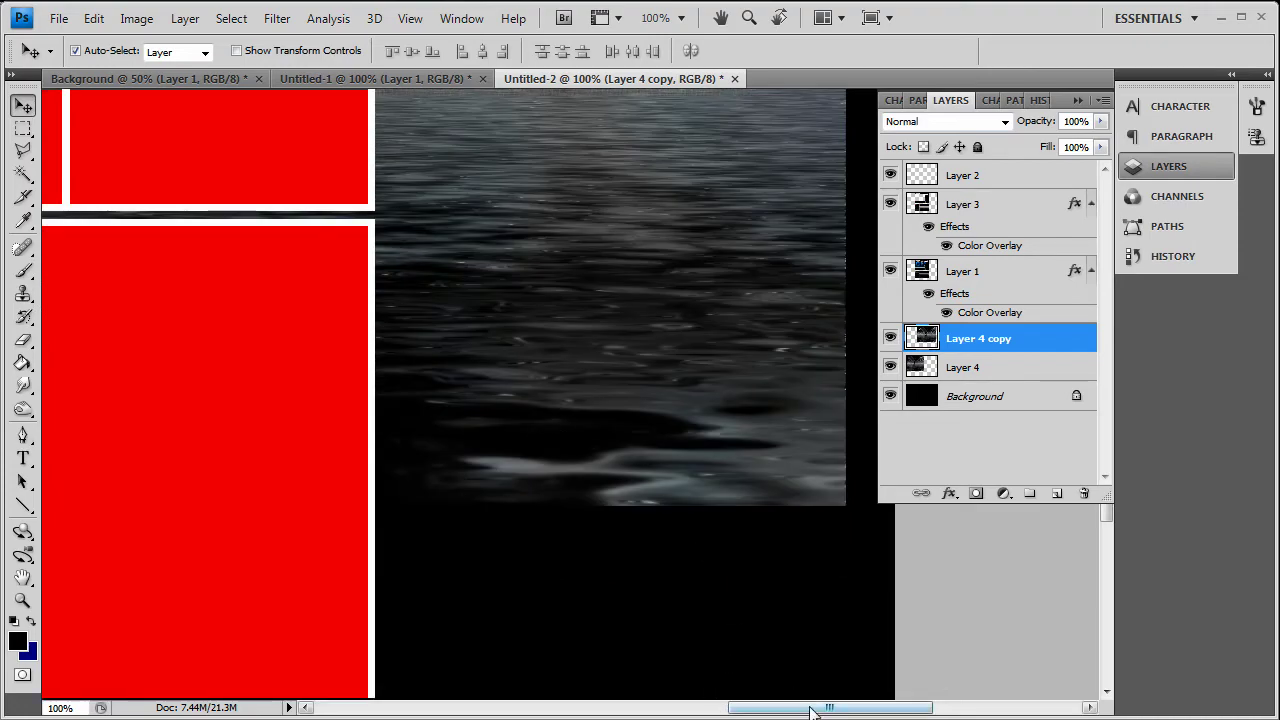
pyautogui.moveTo(812, 712); pyautogui.dragTo(543, 697)
pyautogui.scroll(8, 571, 457)
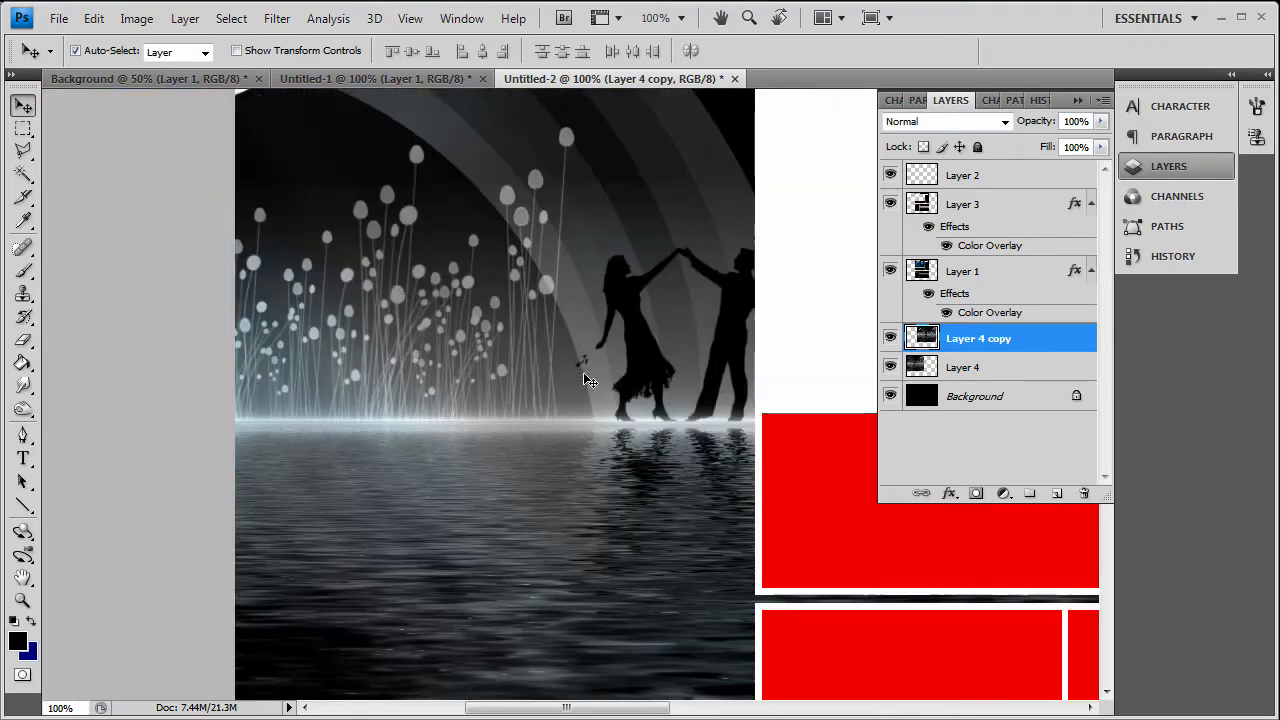
pyautogui.scroll(7, 583, 373)
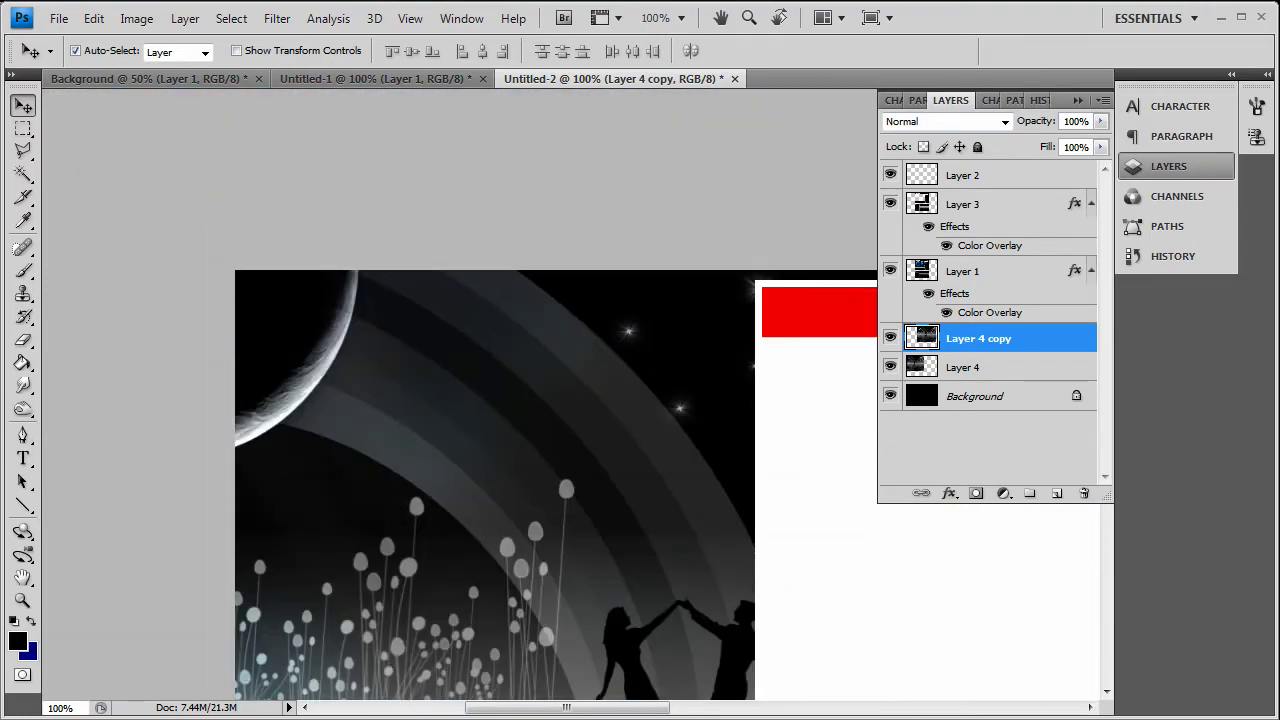
pyautogui.scroll(-5, 421, 341)
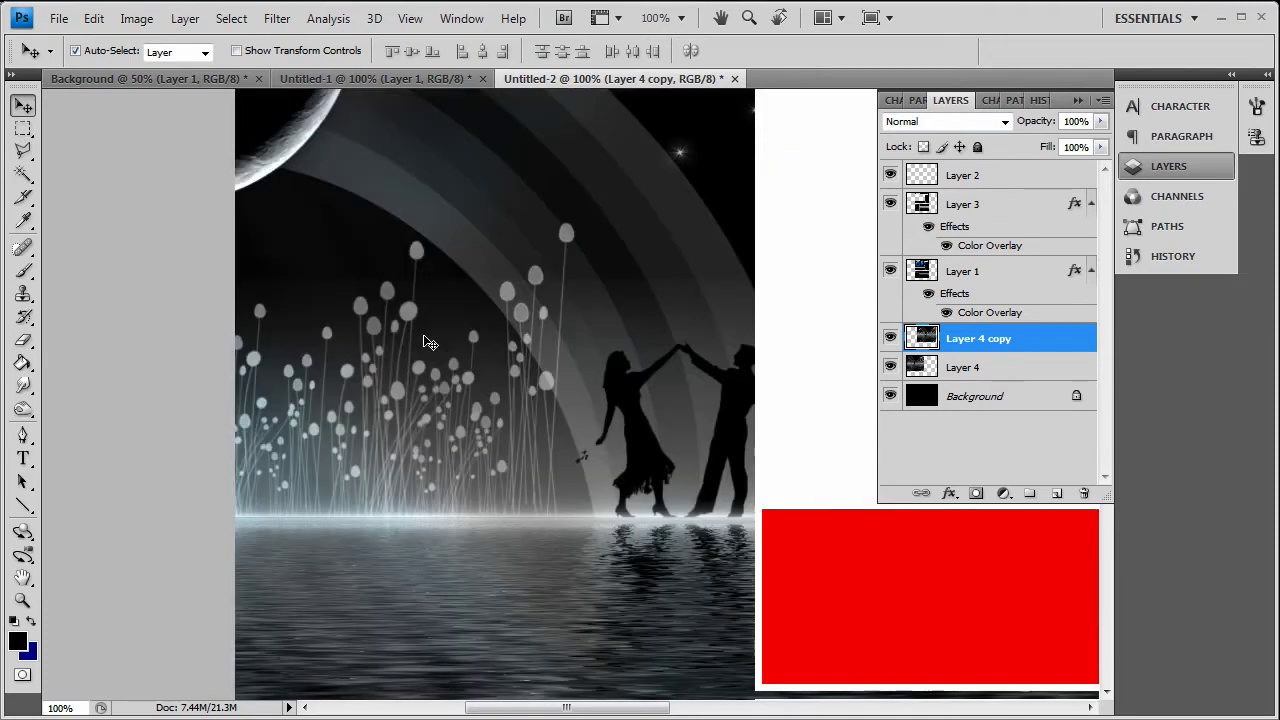
pyautogui.scroll(-6, 430, 335)
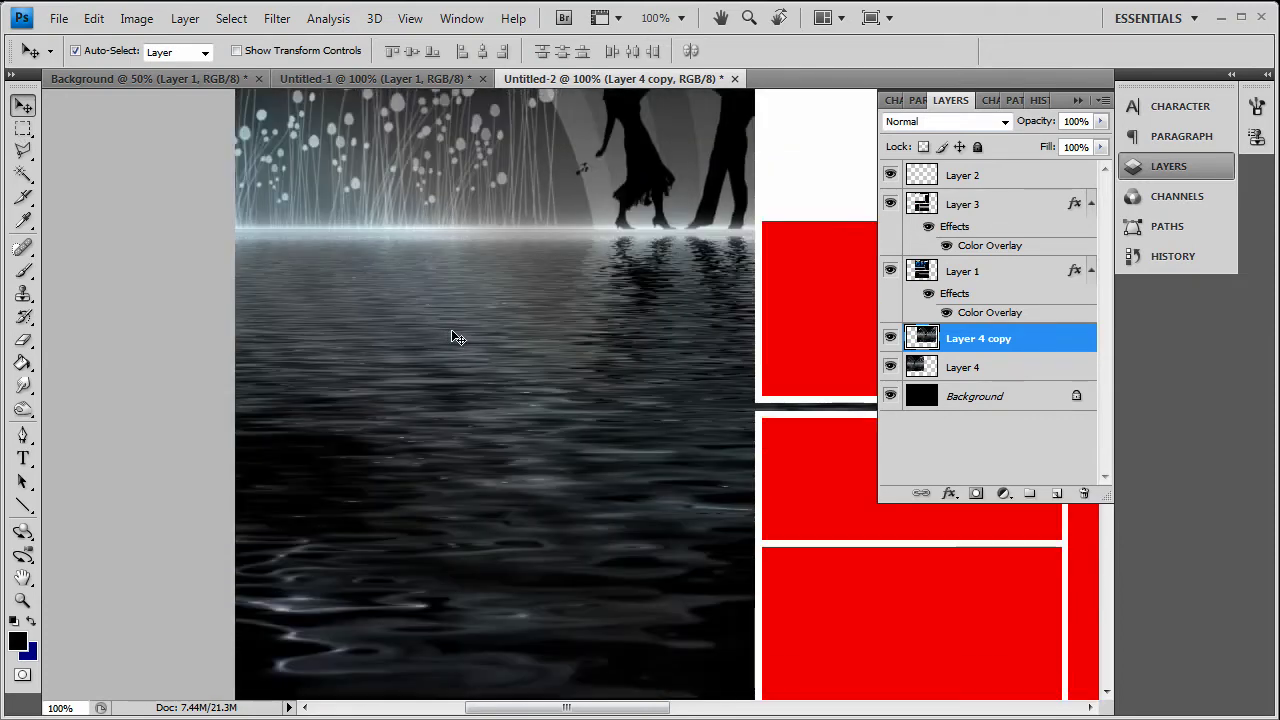
pyautogui.click(483, 421)
pyautogui.click(23, 340)
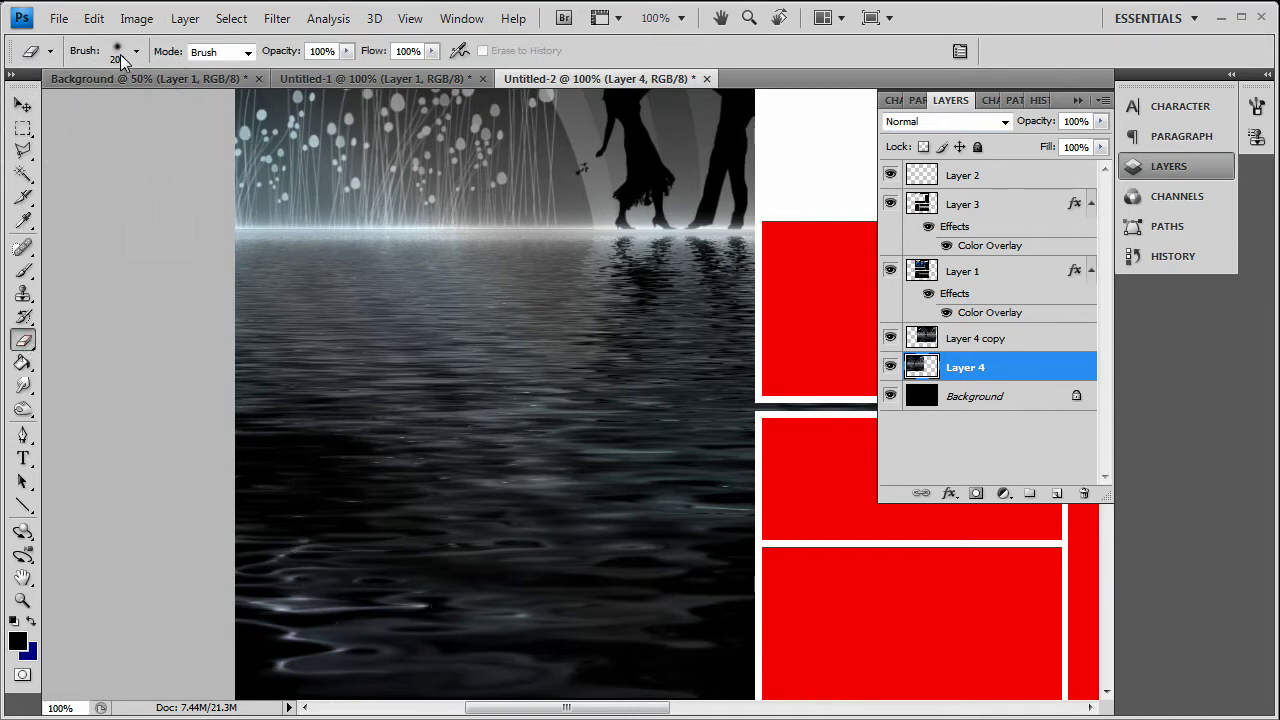
pyautogui.click(136, 51)
pyautogui.click(36, 289)
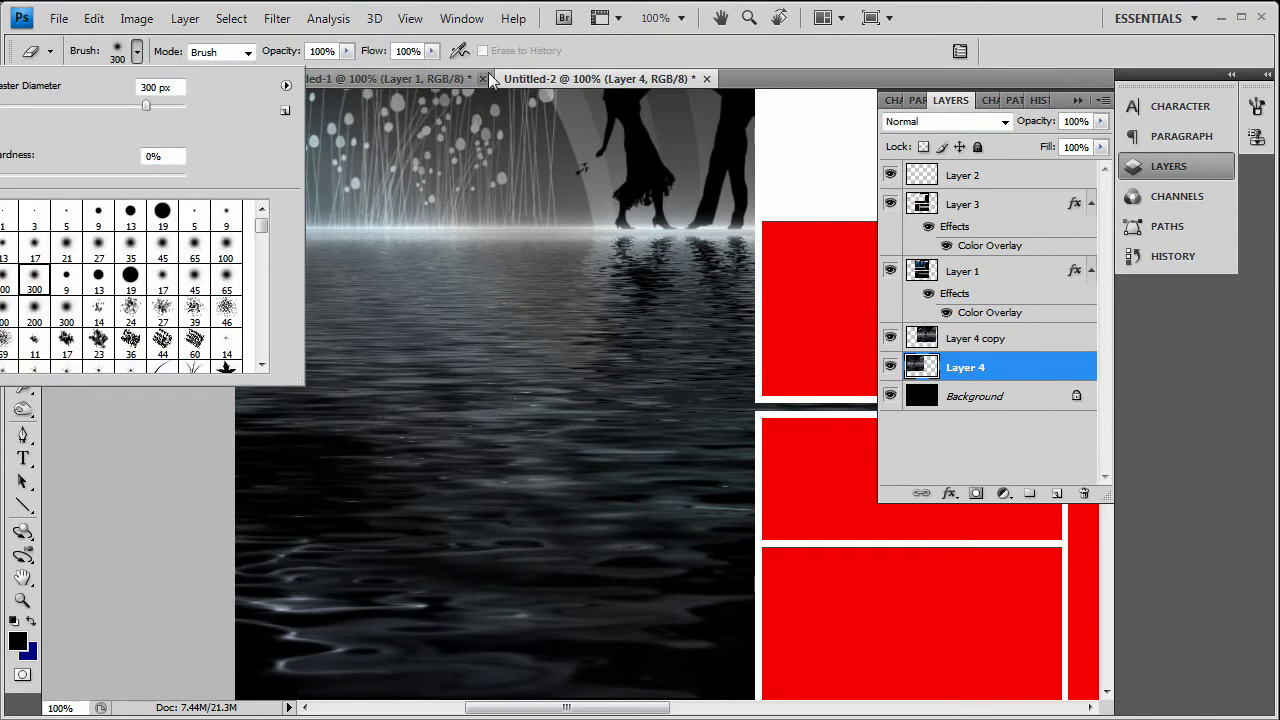
pyautogui.click(725, 54)
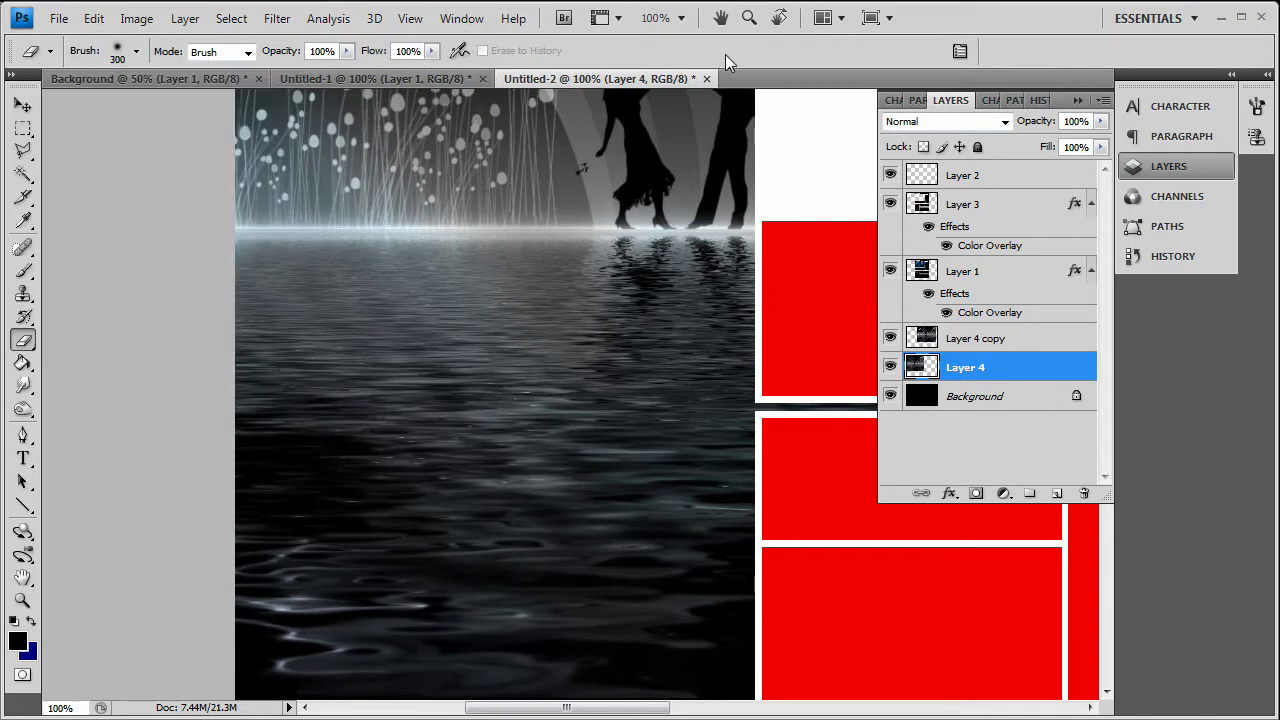
pyautogui.keyDown('shift'); pyautogui.click(1020, 341); pyautogui.keyUp('shift')
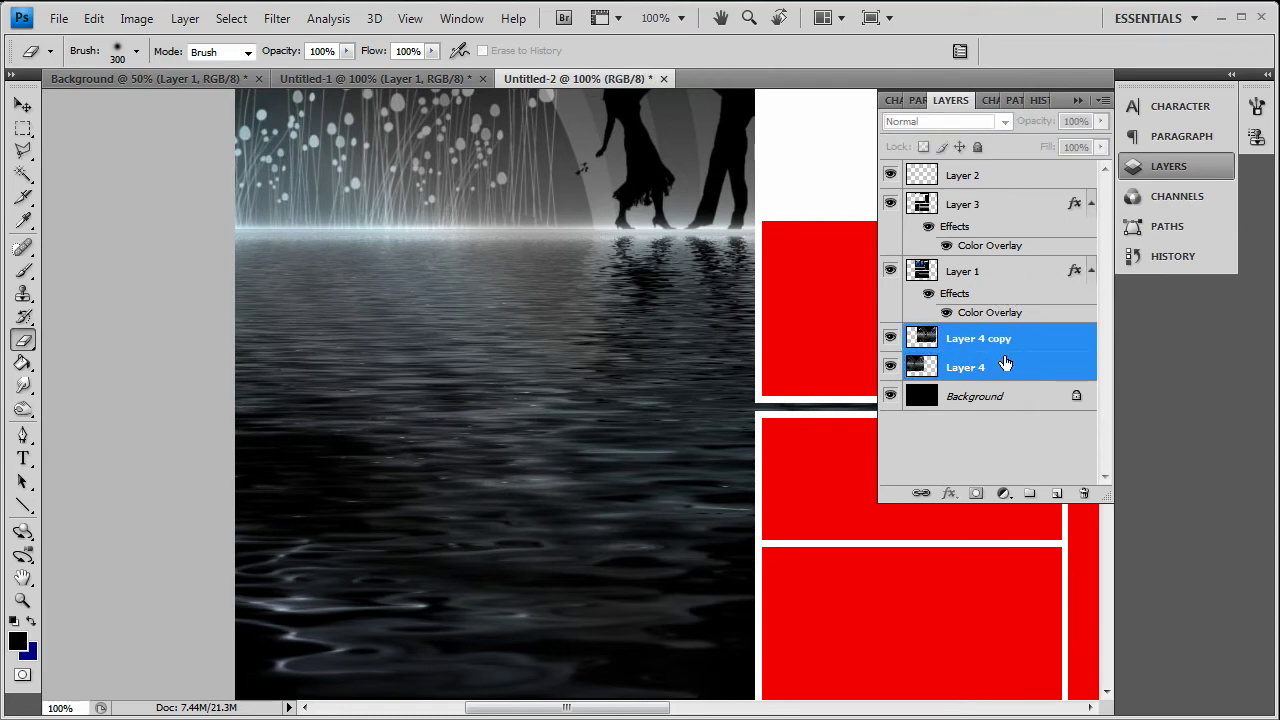
pyautogui.hotkey('ctrl', 'e')
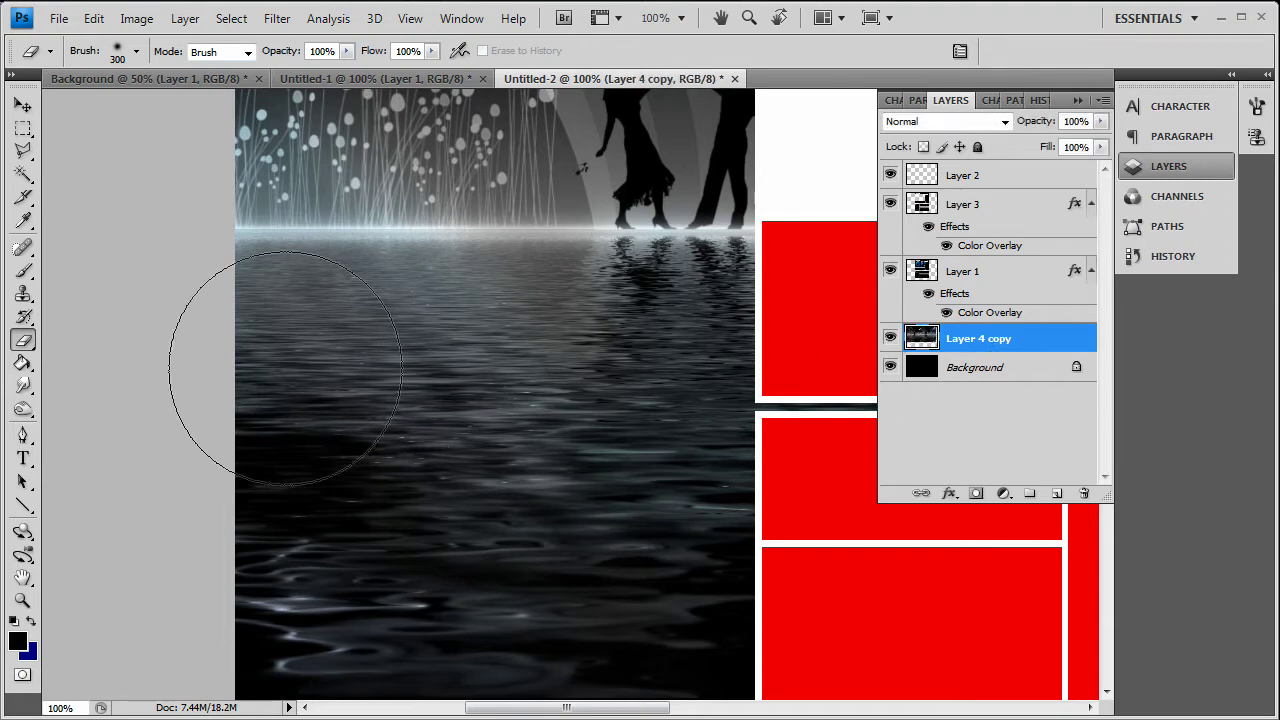
# Erase the lower and left edges of the merged image on the left side of the page so they fade into black.
pyautogui.scroll(-3, 375, 475)
pyautogui.scroll(-3, 375, 475)
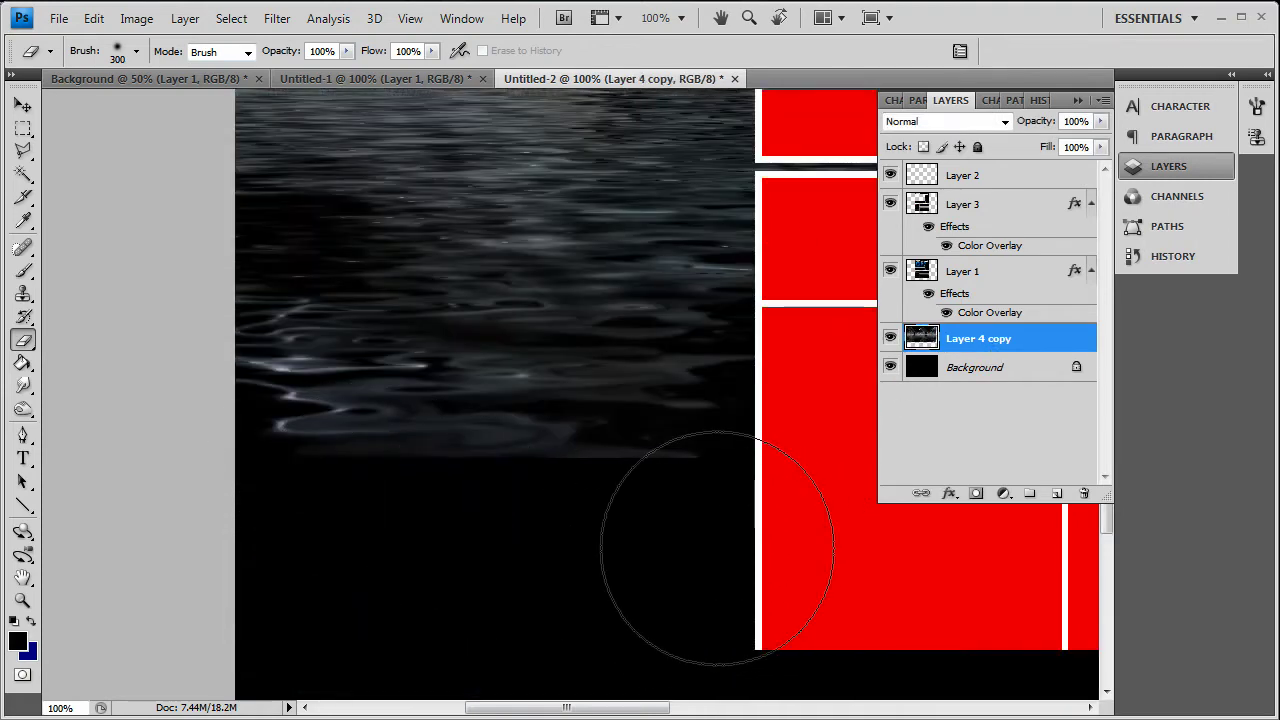
pyautogui.moveTo(717, 547)
pyautogui.mouseDown()
pyautogui.moveTo(256, 542)
pyautogui.moveTo(157, 426)
pyautogui.moveTo(190, 366)
pyautogui.moveTo(129, 255)
pyautogui.moveTo(149, 329)
pyautogui.moveTo(141, 254)
pyautogui.moveTo(164, 325)
pyautogui.moveTo(158, 310)
pyautogui.moveTo(238, 434)
pyautogui.moveTo(178, 231)
pyautogui.moveTo(169, 343)
pyautogui.mouseUp()
pyautogui.scroll(3, 172, 390)
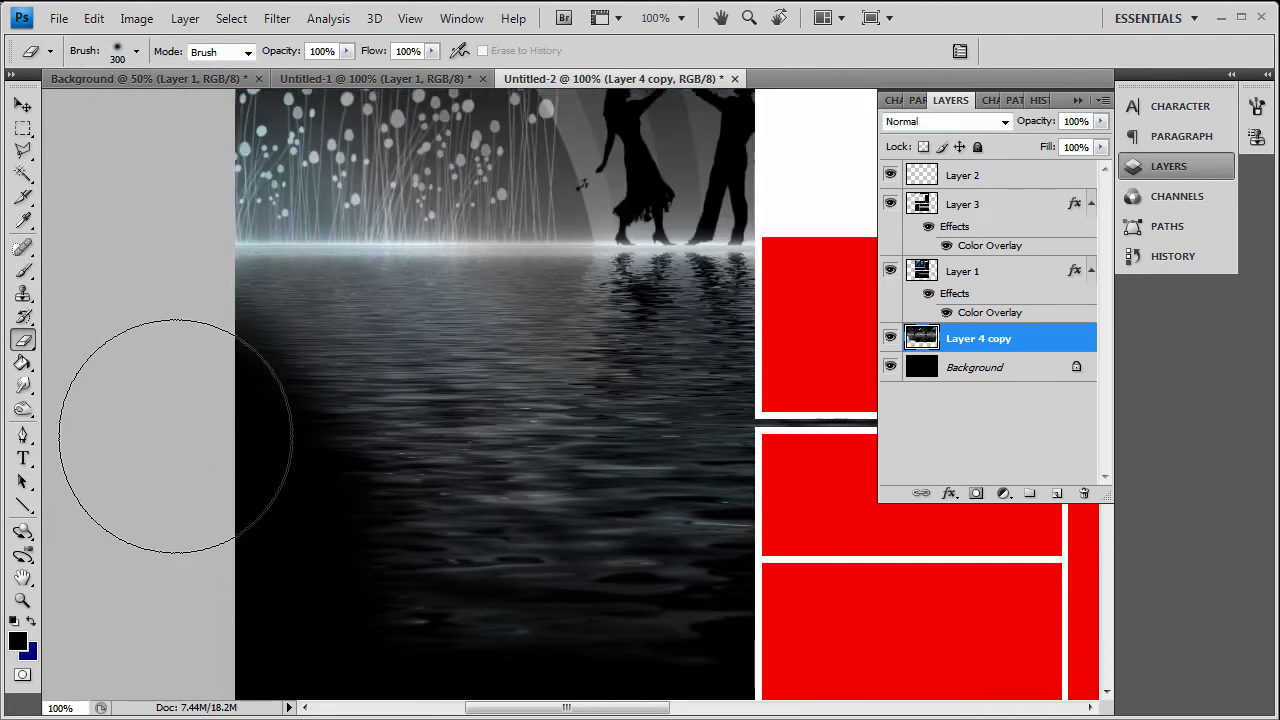
pyautogui.scroll(3, 171, 500)
pyautogui.moveTo(171, 557)
pyautogui.mouseDown()
pyautogui.moveTo(195, 287)
pyautogui.moveTo(177, 193)
pyautogui.moveTo(191, 80)
pyautogui.moveTo(195, 330)
pyautogui.moveTo(177, 238)
pyautogui.mouseUp()
pyautogui.scroll(1, 177, 238)
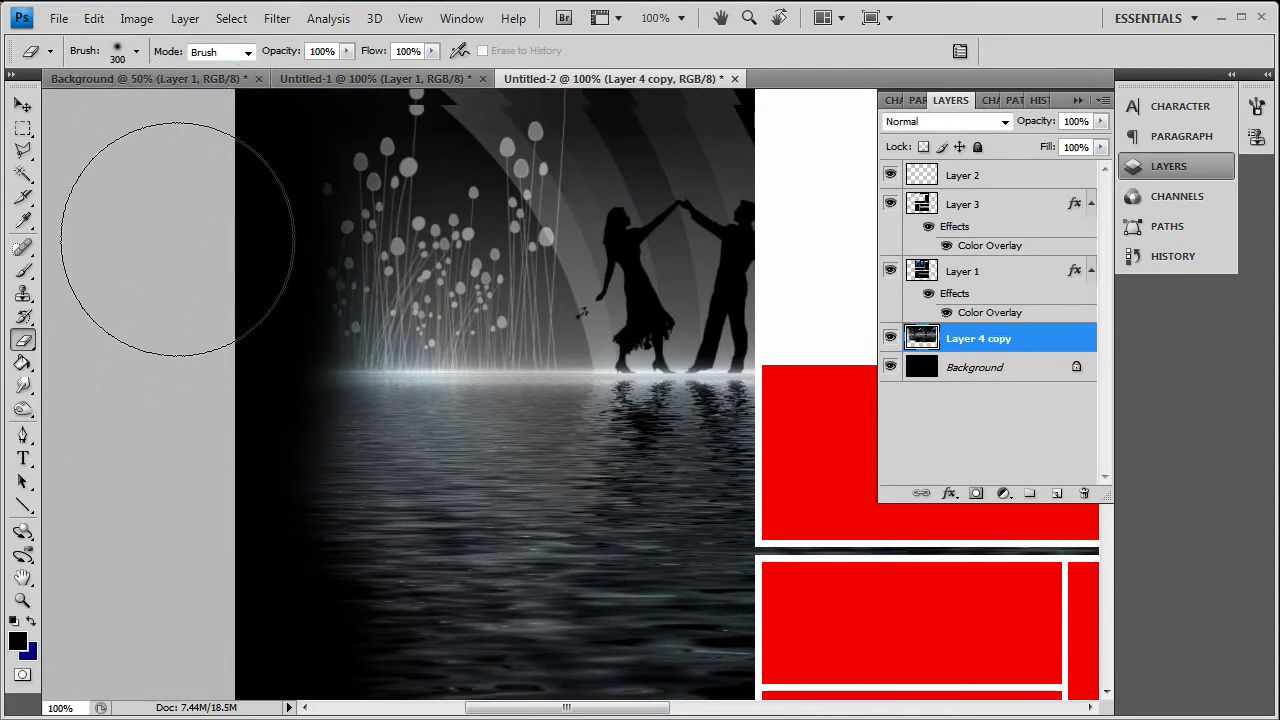
pyautogui.scroll(6, 170, 400)
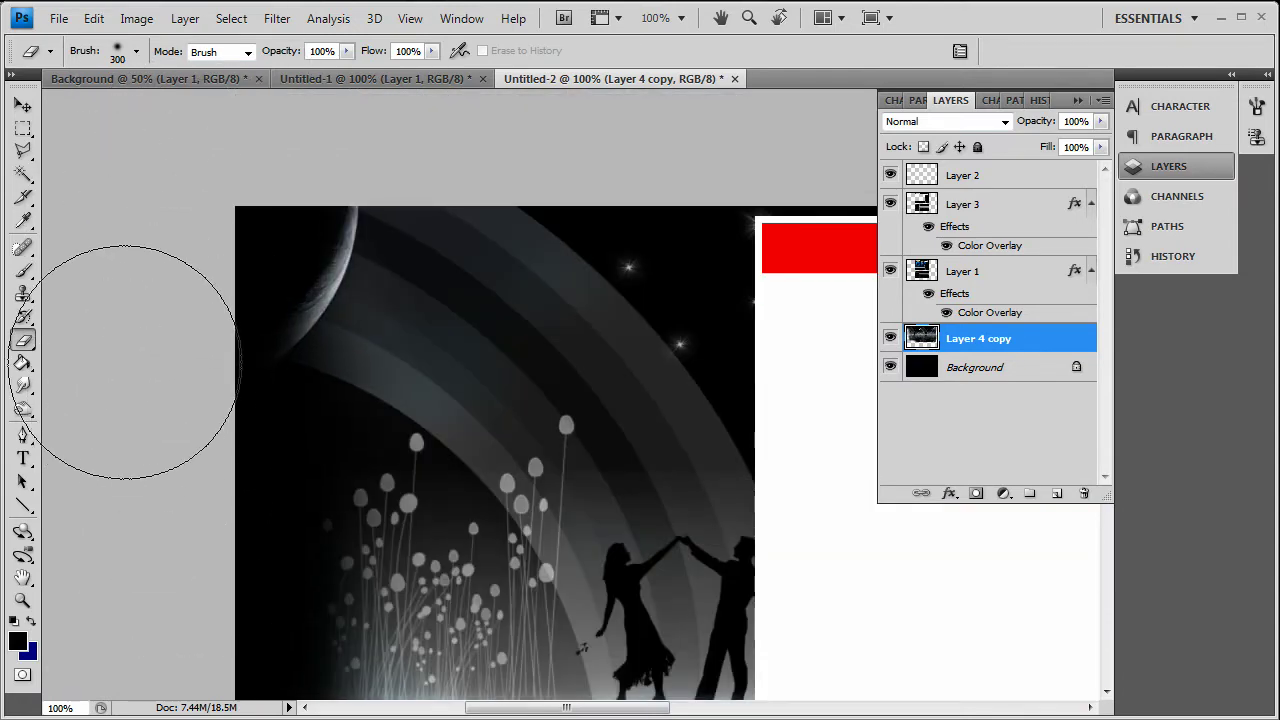
pyautogui.moveTo(125, 362)
pyautogui.mouseDown()
pyautogui.moveTo(157, 171)
pyautogui.moveTo(143, 206)
pyautogui.mouseUp()
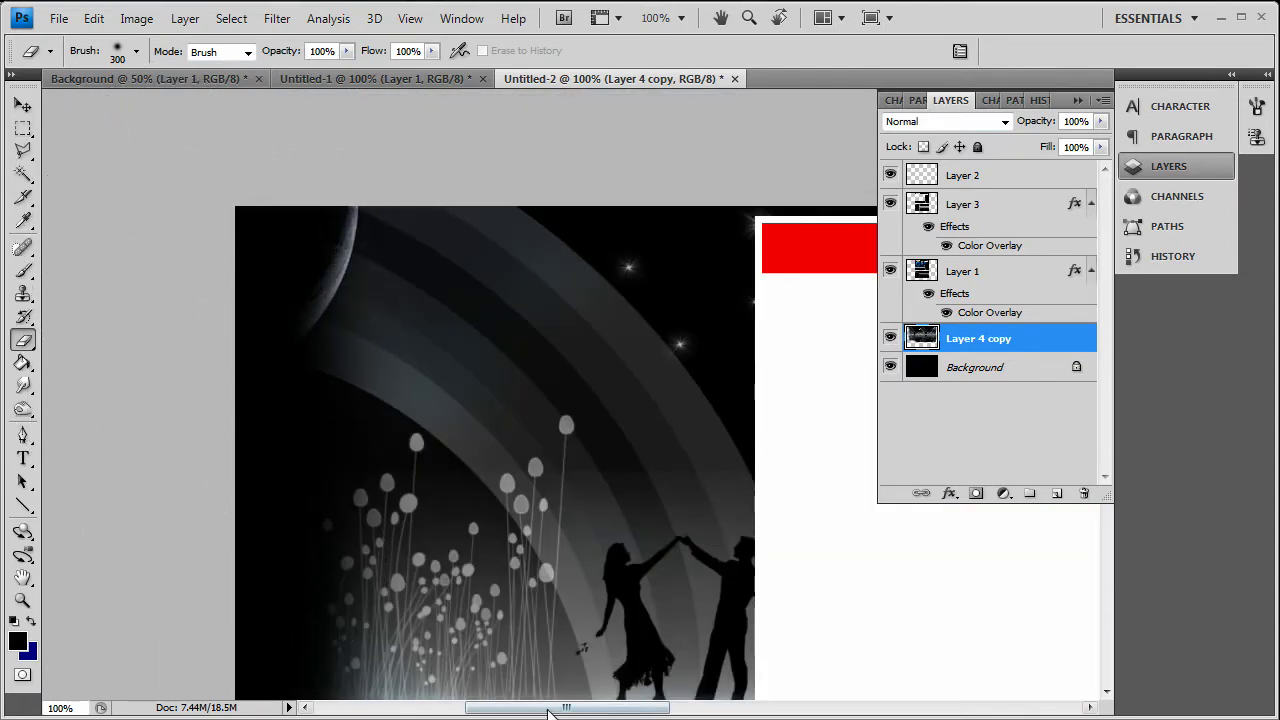
# Erase the right and lower edges of Layer 4 copy on the right side of the page so they fade into black.
pyautogui.moveTo(548, 712); pyautogui.dragTo(838, 712)
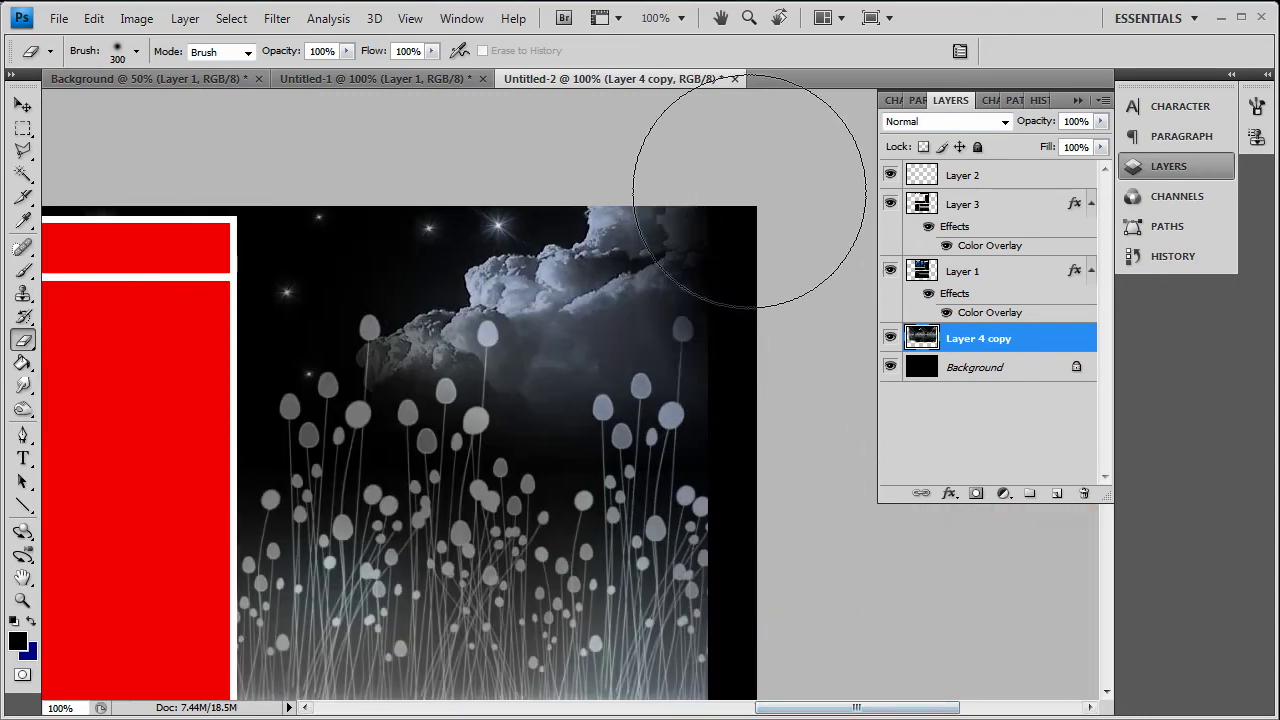
pyautogui.scroll(-2, 789, 487)
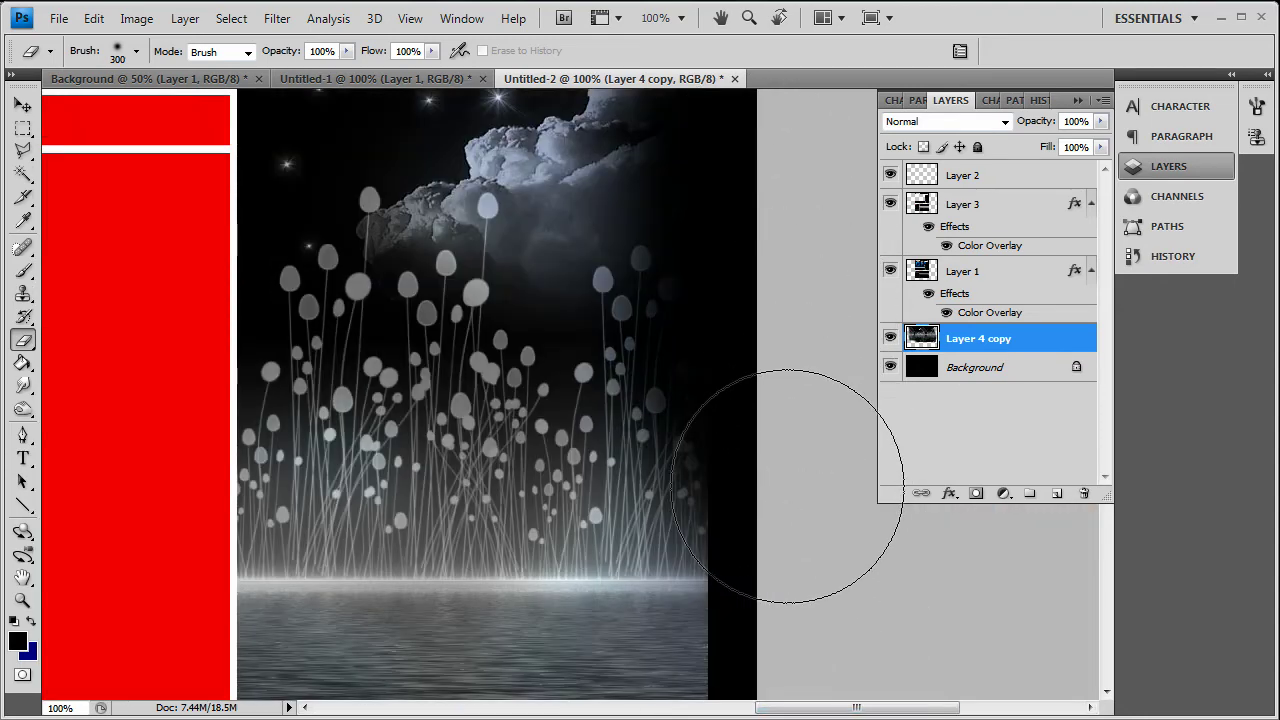
pyautogui.scroll(-4, 789, 487)
pyautogui.moveTo(771, 234)
pyautogui.mouseDown()
pyautogui.moveTo(756, 383)
pyautogui.moveTo(758, 556)
pyautogui.moveTo(776, 635)
pyautogui.mouseUp()
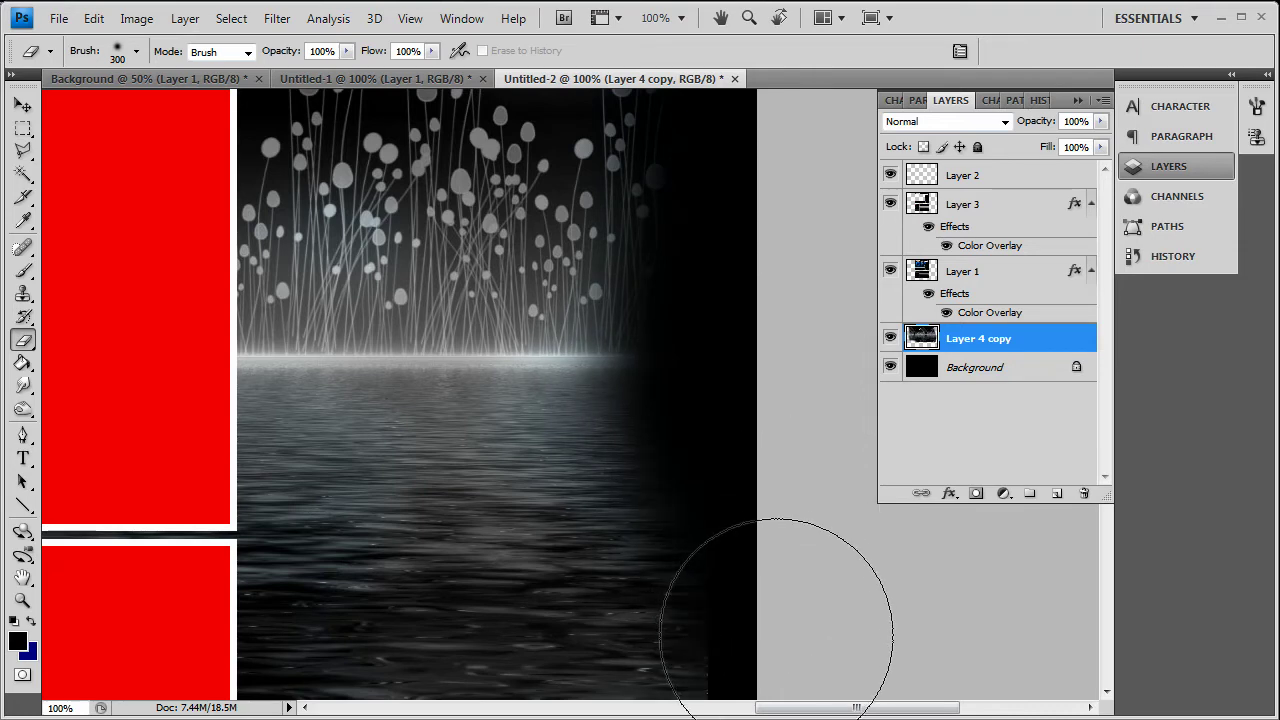
pyautogui.scroll(-5, 776, 635)
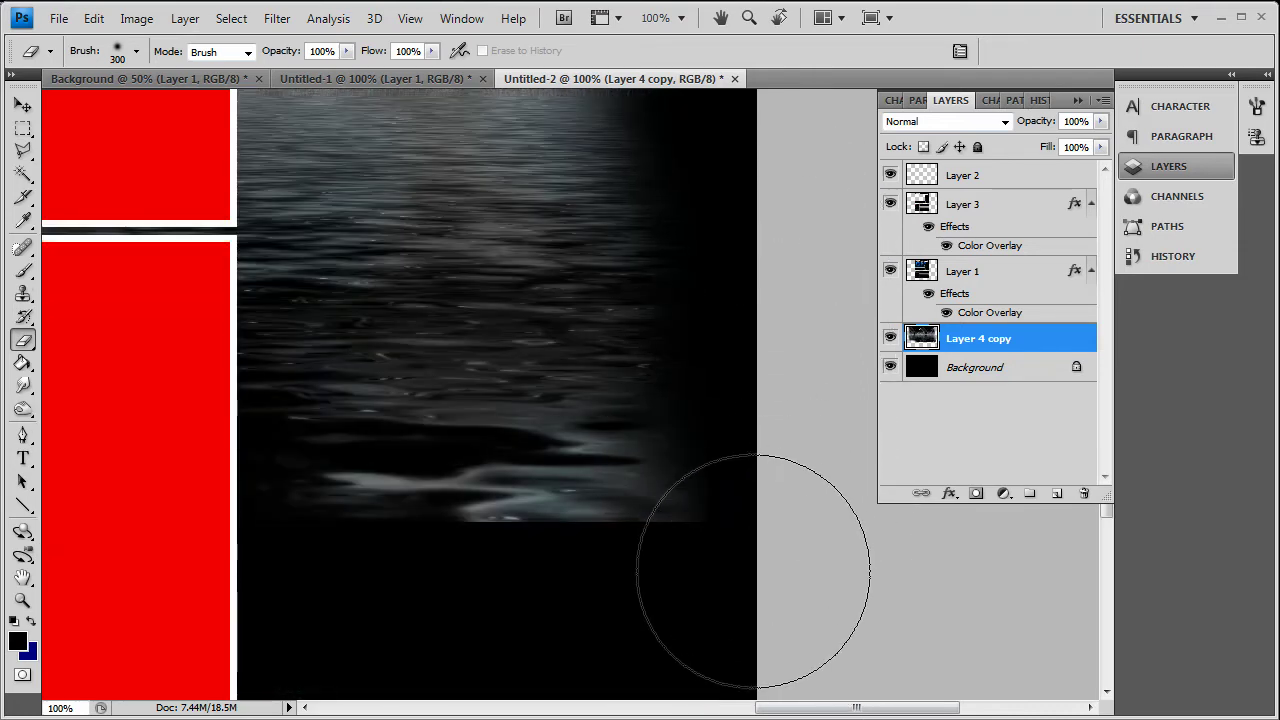
pyautogui.moveTo(753, 571)
pyautogui.mouseDown()
pyautogui.moveTo(267, 657)
pyautogui.moveTo(242, 643)
pyautogui.moveTo(451, 627)
pyautogui.moveTo(688, 574)
pyautogui.moveTo(618, 647)
pyautogui.moveTo(743, 505)
pyautogui.mouseUp()
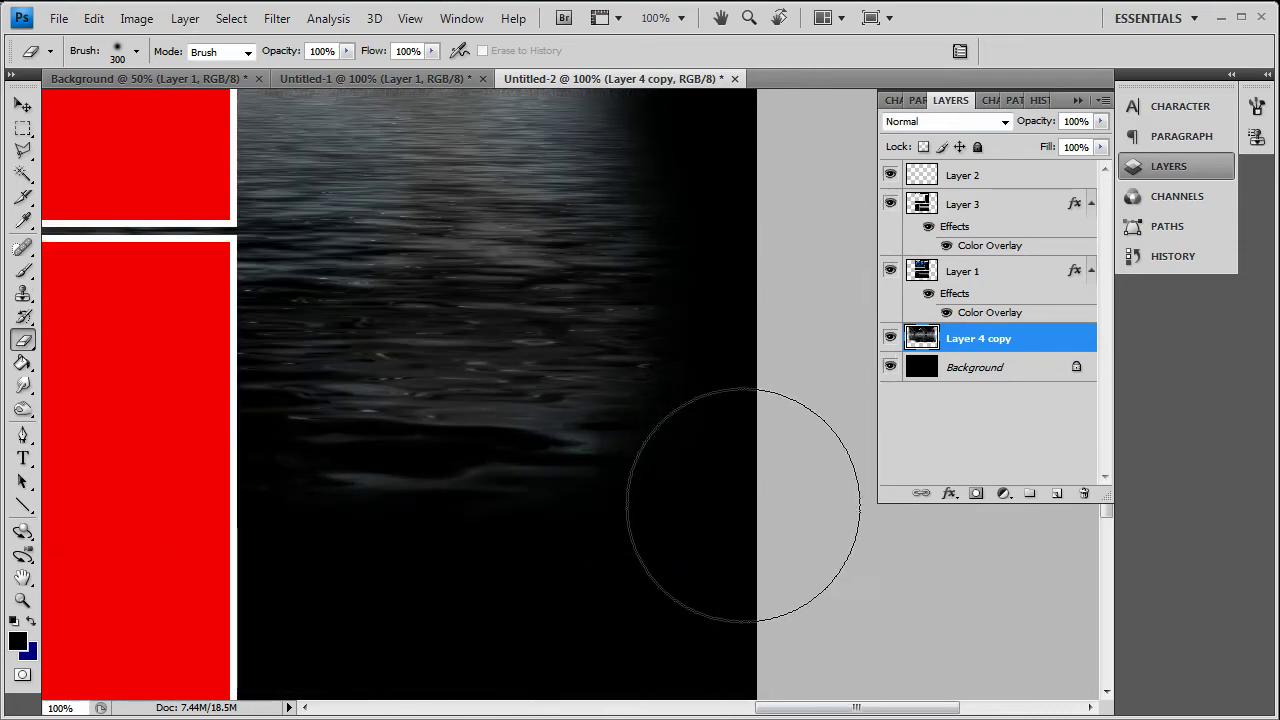
# Replace the Color Overlay on Layer 1, the white page backing, with a Gradient Overlay.
pyautogui.moveTo(858, 708)
pyautogui.mouseDown()
pyautogui.moveTo(600, 708)
pyautogui.moveTo(745, 708)
pyautogui.moveTo(655, 708)
pyautogui.mouseUp()
pyautogui.scroll(5, 557, 457)
pyautogui.scroll(-7, 571, 457)
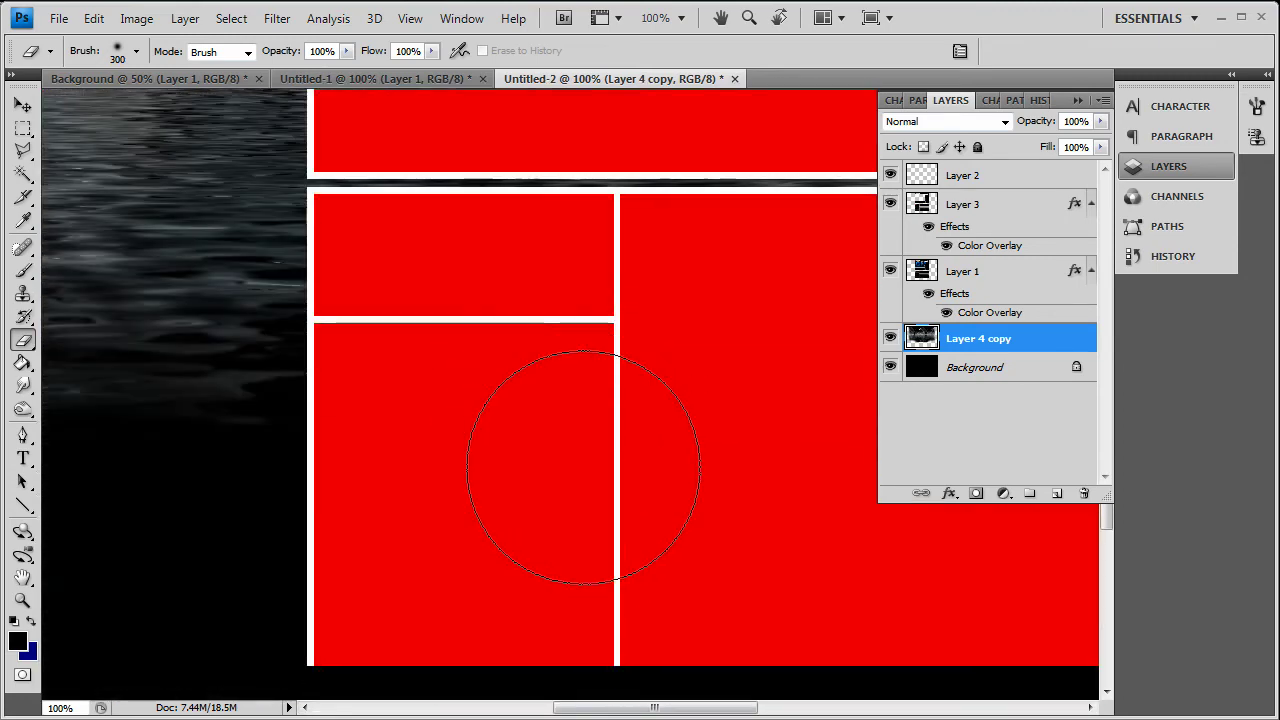
pyautogui.scroll(-2, 583, 467)
pyautogui.scroll(8, 543, 457)
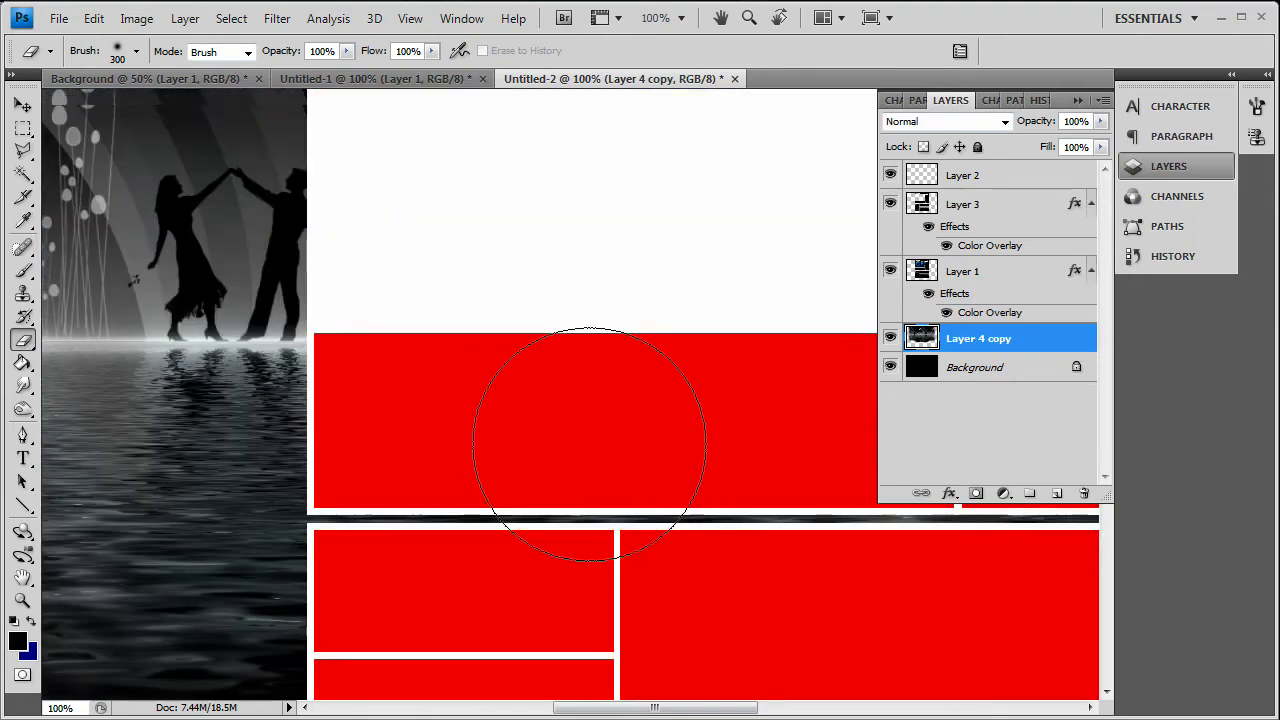
pyautogui.scroll(10, 589, 443)
pyautogui.click(24, 105)
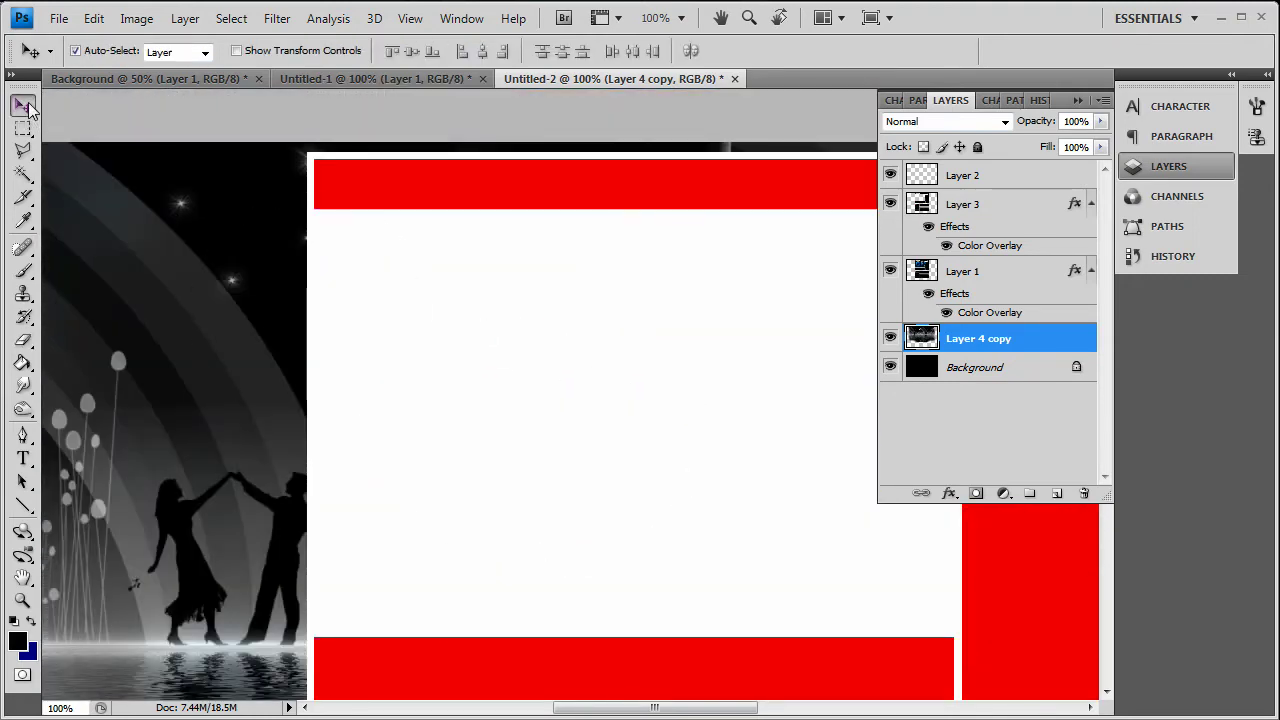
pyautogui.click(530, 316)
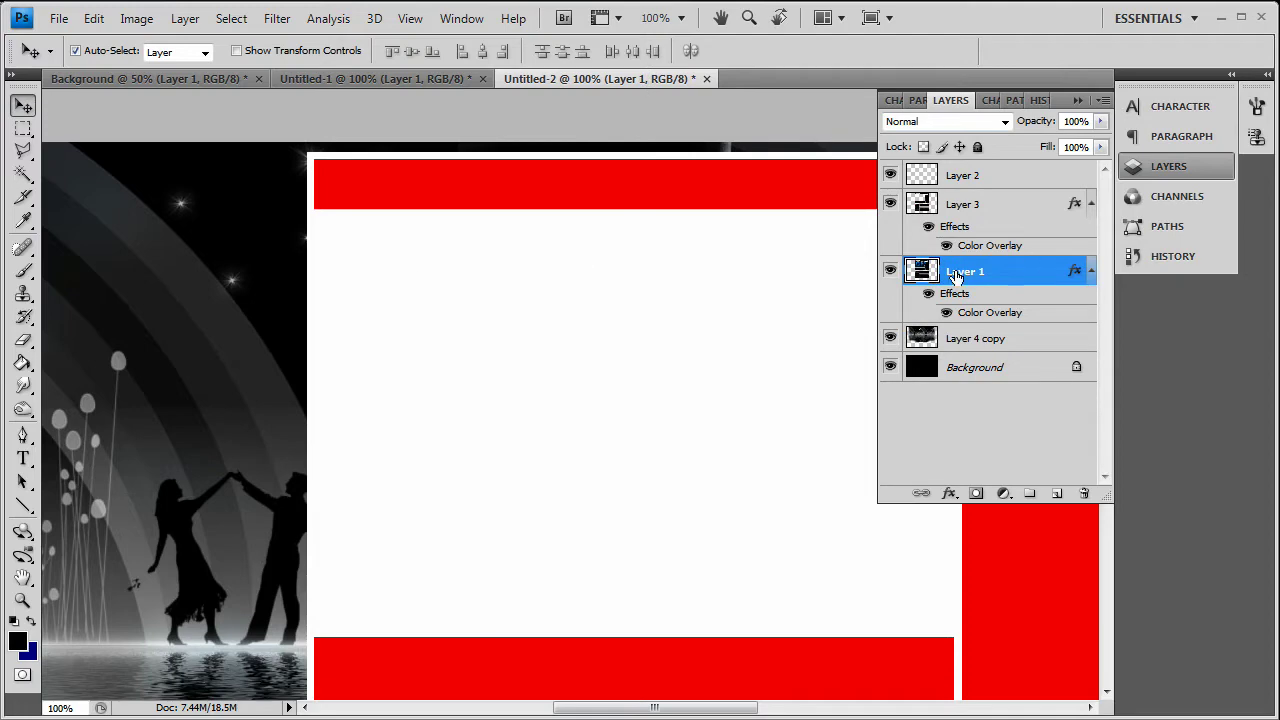
pyautogui.rightClick(955, 275)
pyautogui.click(995, 287)
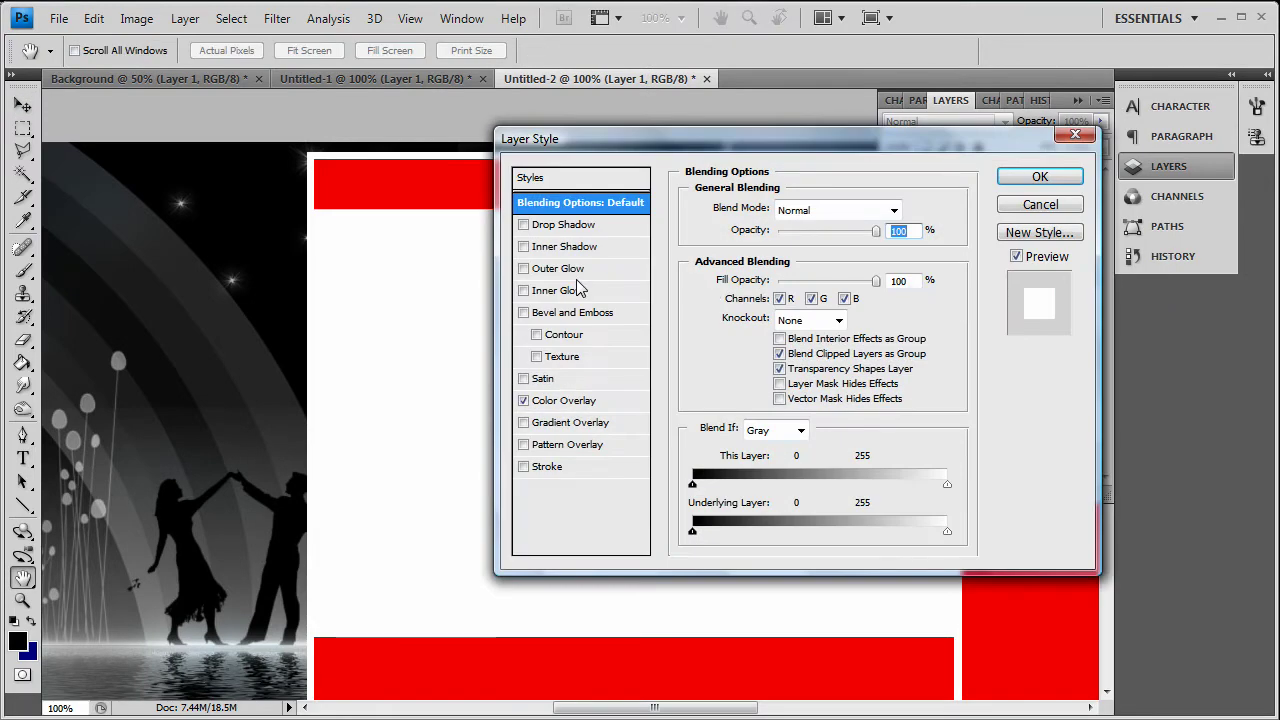
pyautogui.click(527, 422)
# Recolour the white end of Layer 1's overlay gradient with a dark grey sampled from the arcs in the background image, and apply the style.
pyautogui.click(810, 253)
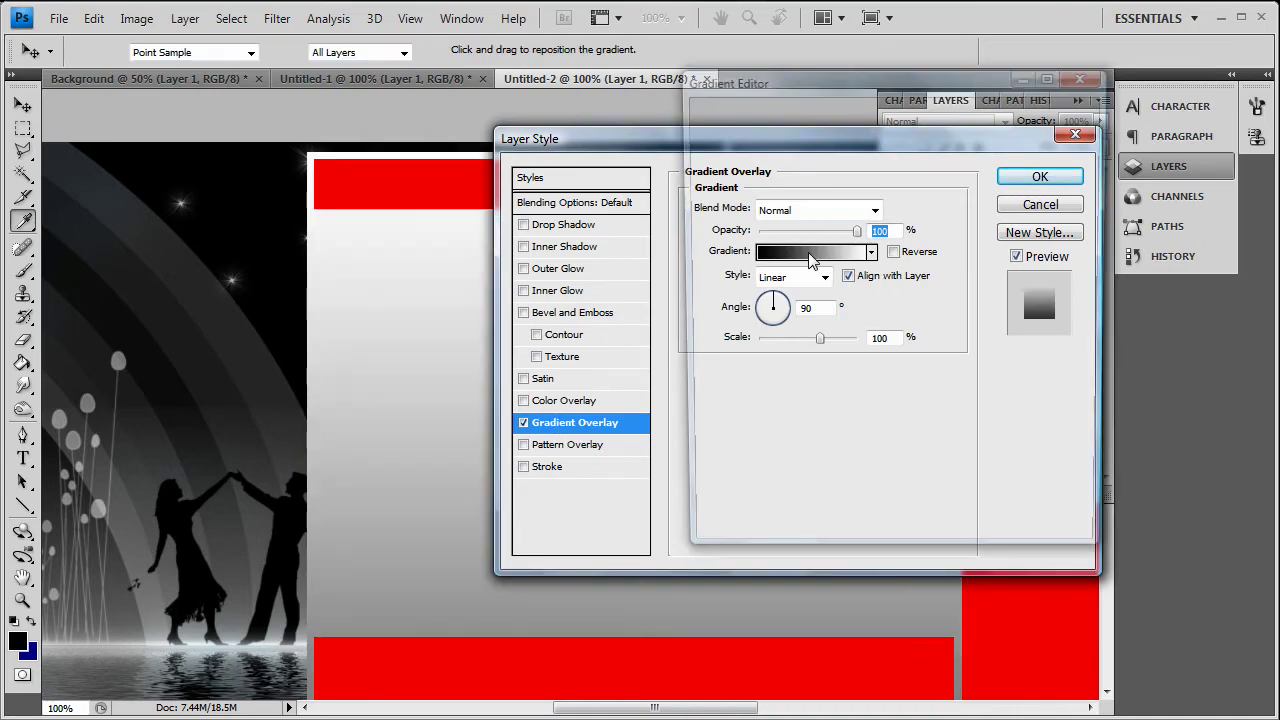
pyautogui.click(1077, 421)
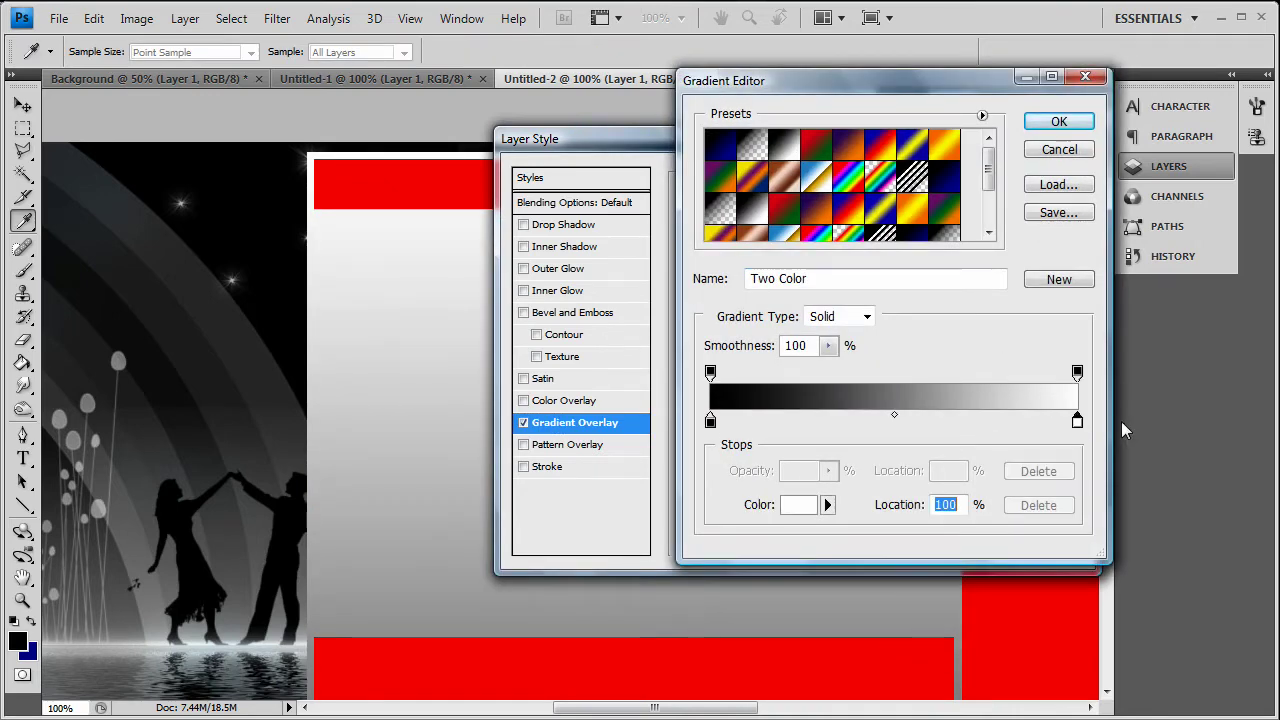
pyautogui.click(219, 376)
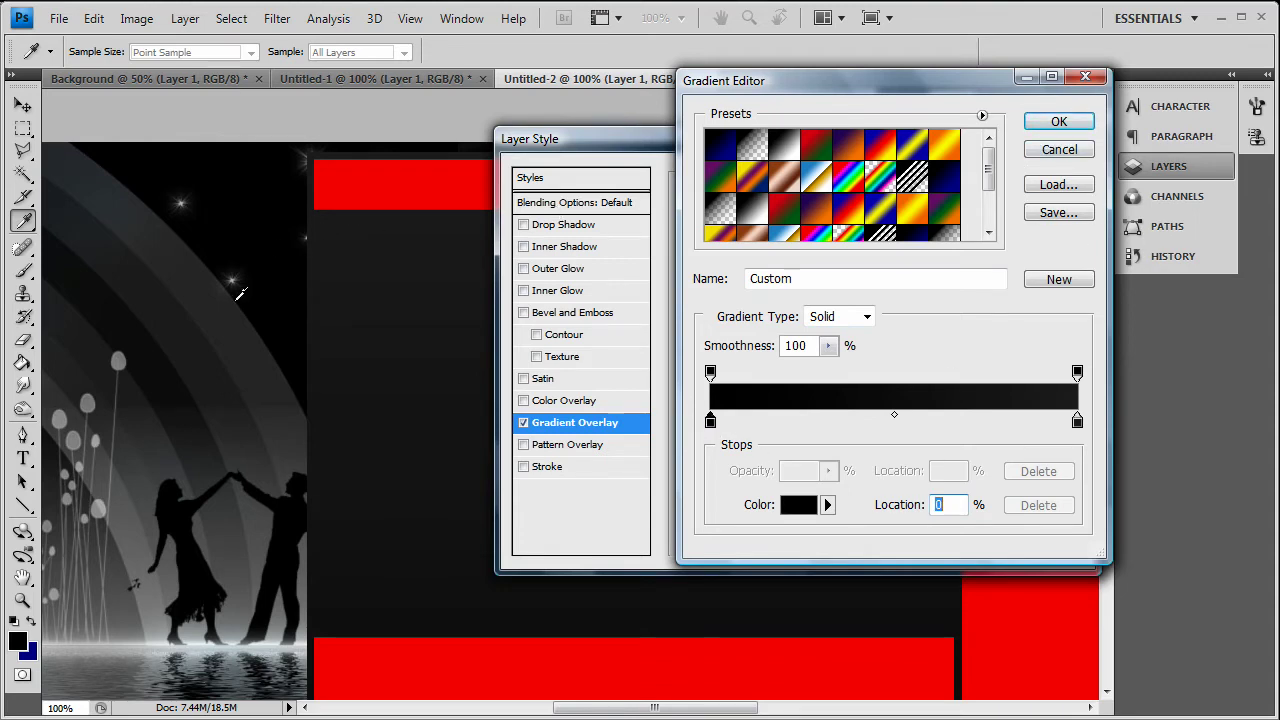
pyautogui.click(1062, 123)
pyautogui.click(1058, 177)
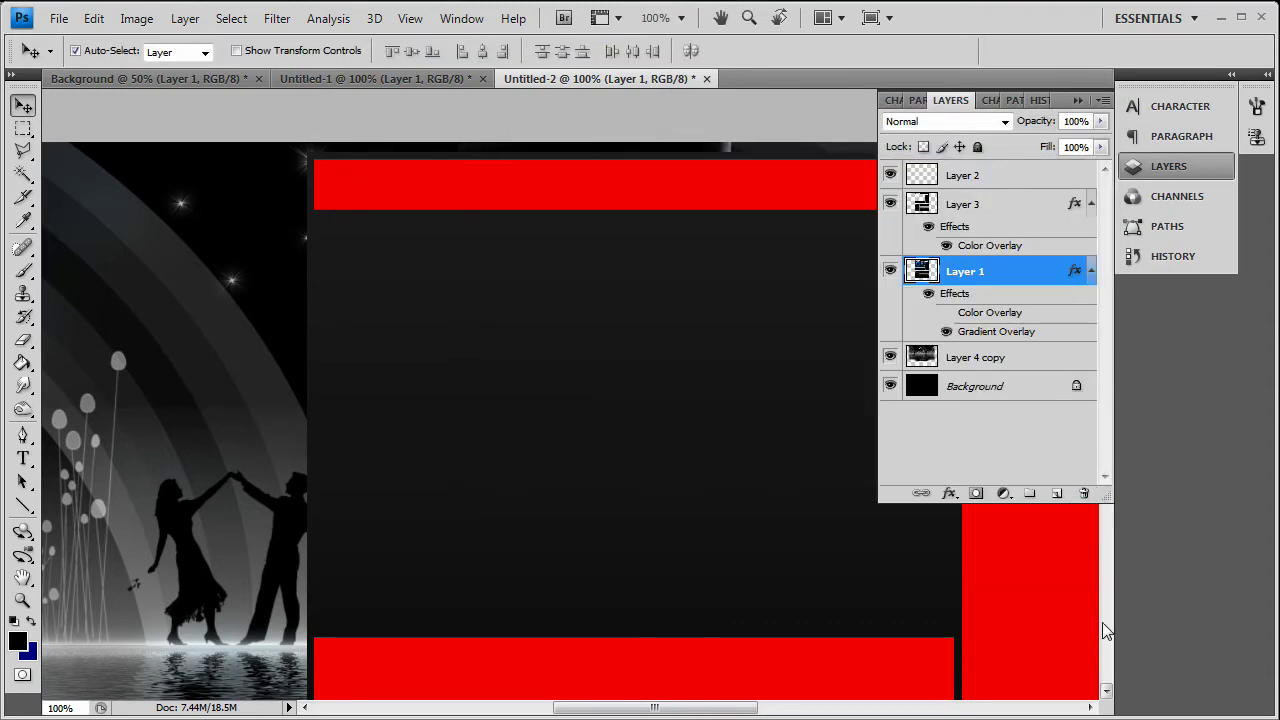
# Replace the red Color Overlay on Layer 3's content panels with a Gradient Overlay.
pyautogui.click(1106, 631)
pyautogui.moveTo(1107, 509); pyautogui.dragTo(1115, 555)
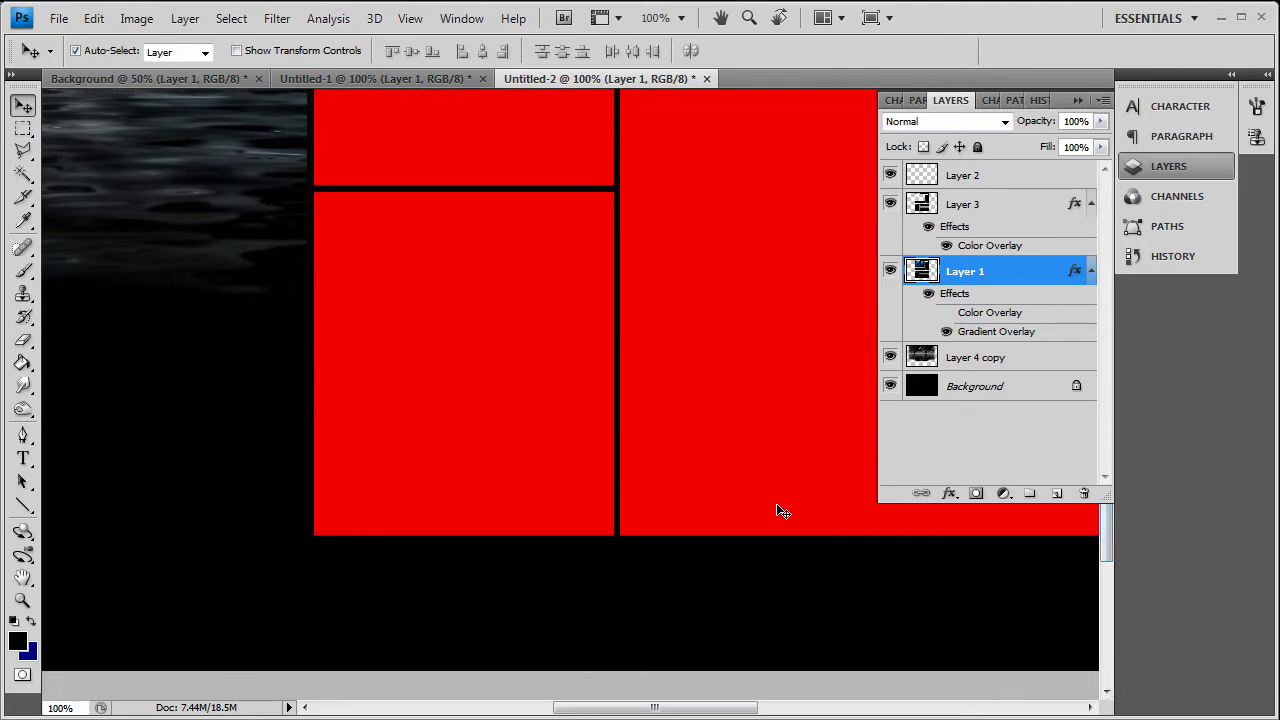
pyautogui.scroll(10, 715, 503)
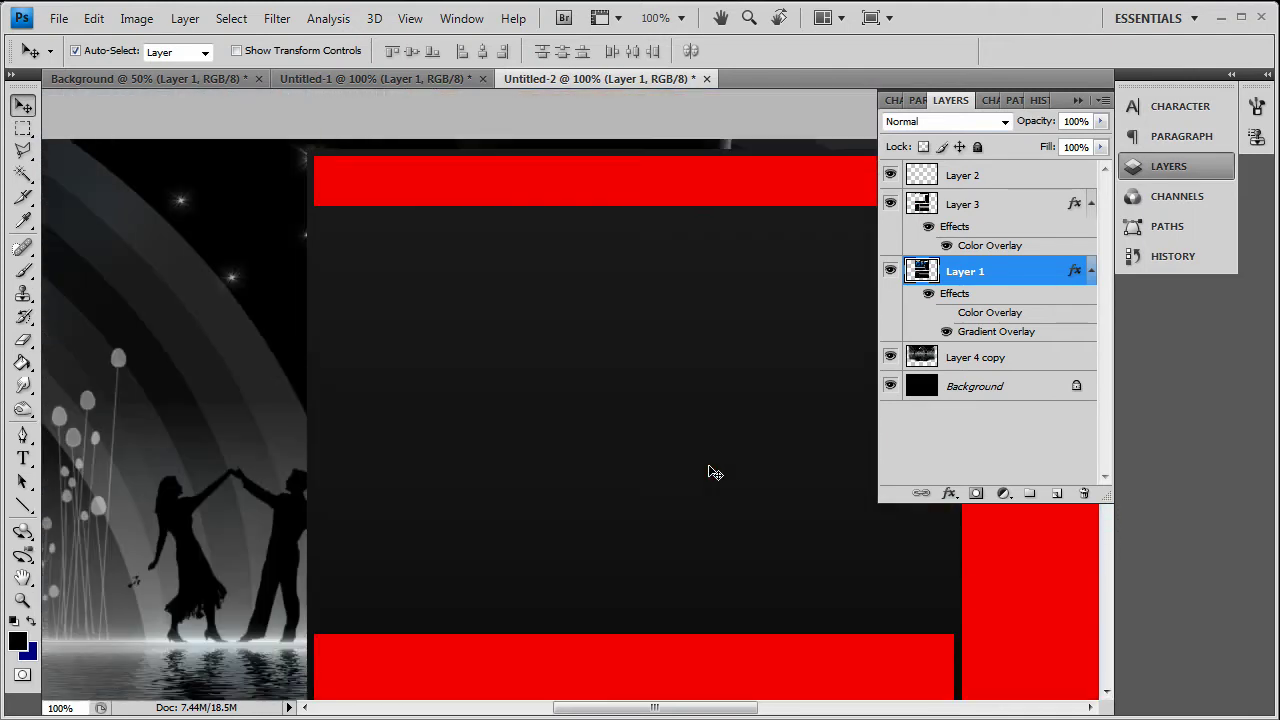
pyautogui.click(421, 166)
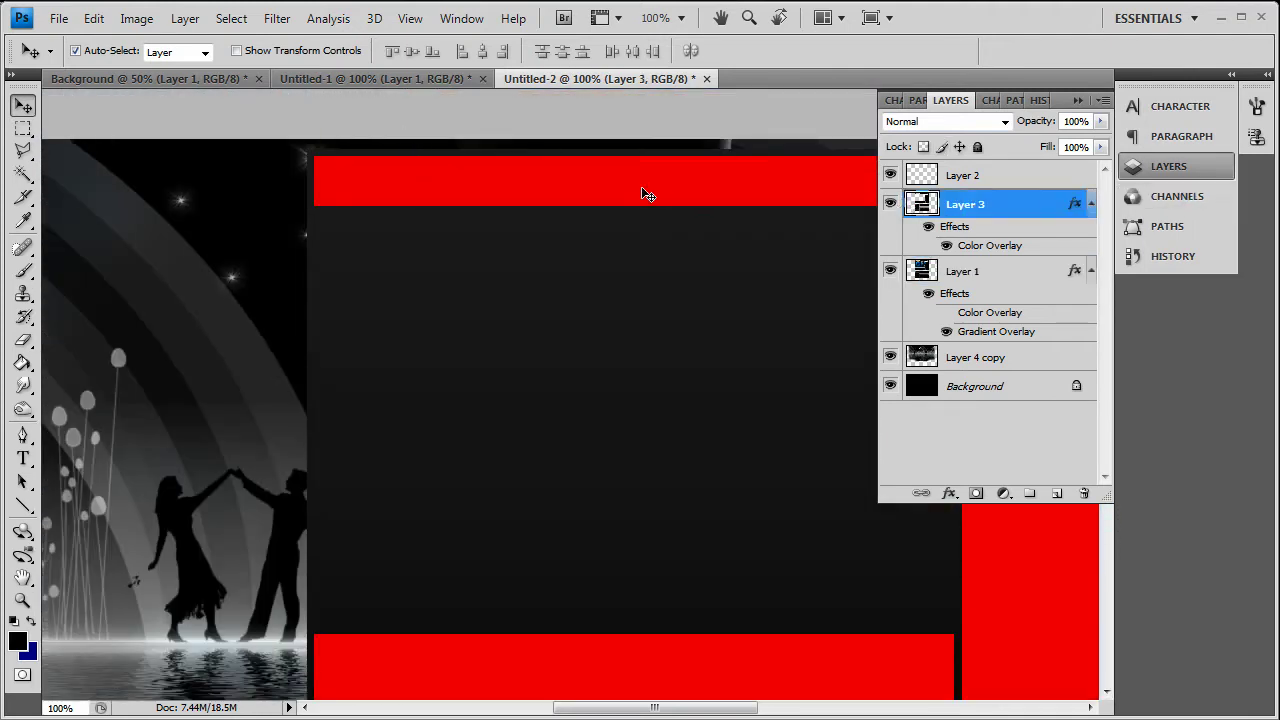
pyautogui.rightClick(1000, 208)
pyautogui.click(1000, 240)
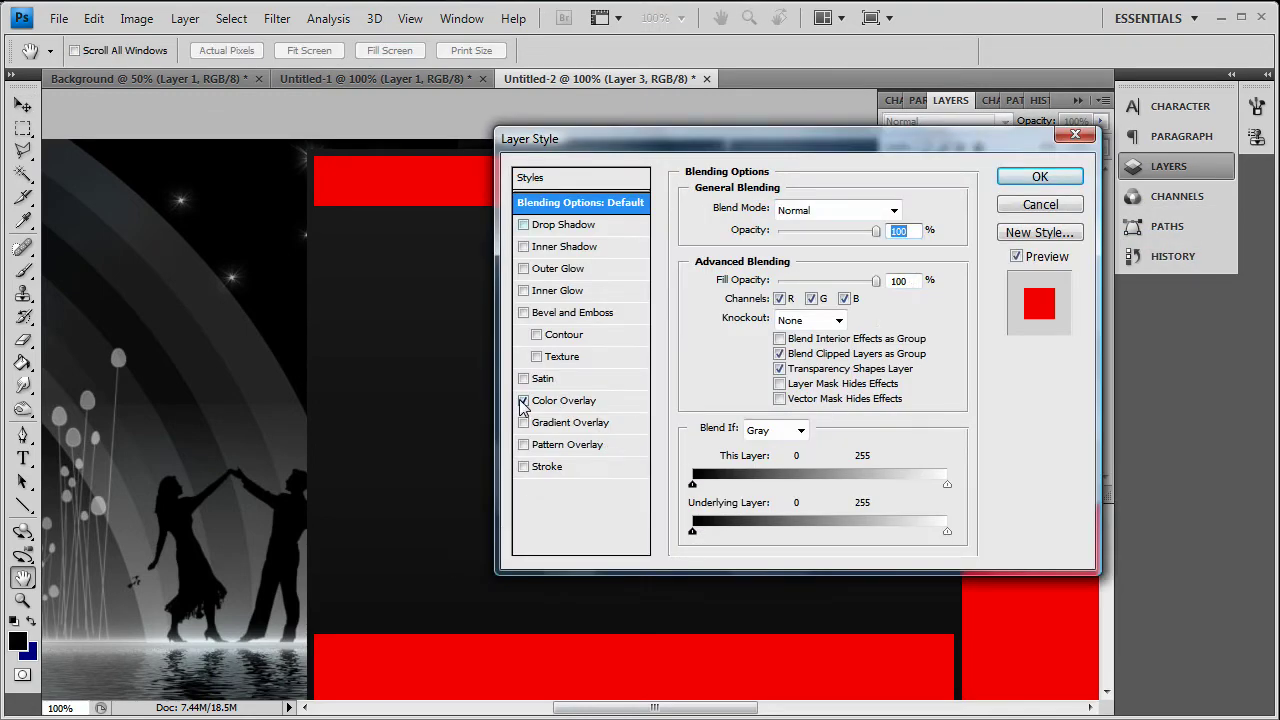
pyautogui.click(523, 400)
pyautogui.click(565, 422)
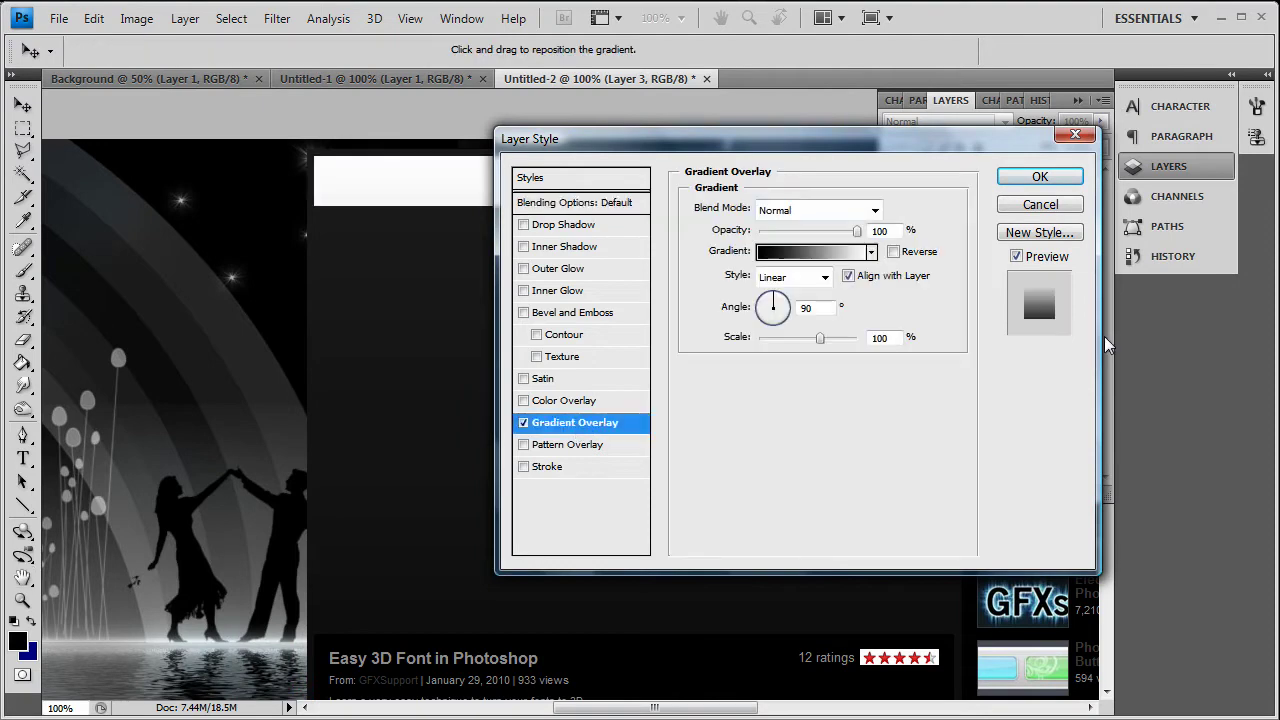
# Set the white end of Layer 3's overlay gradient to dark grey 2e2e2e, sampled from the background arcs, and apply the style.
pyautogui.click(830, 252)
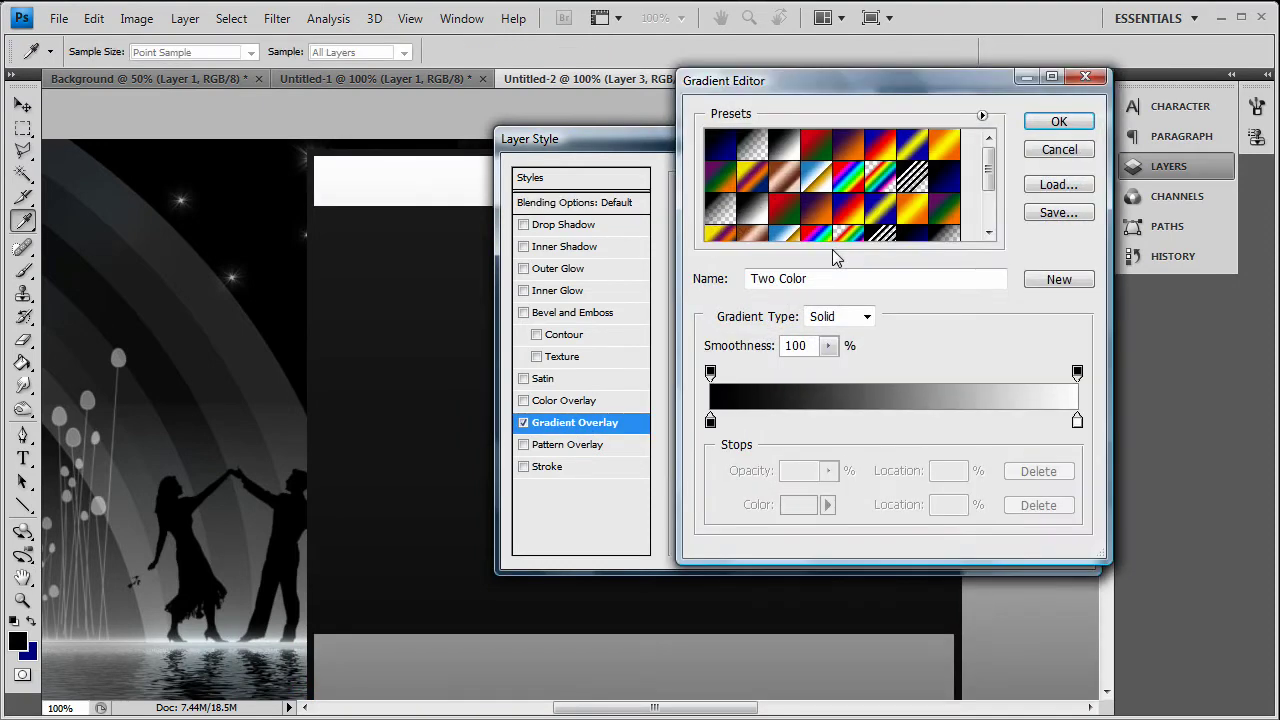
pyautogui.click(1077, 421)
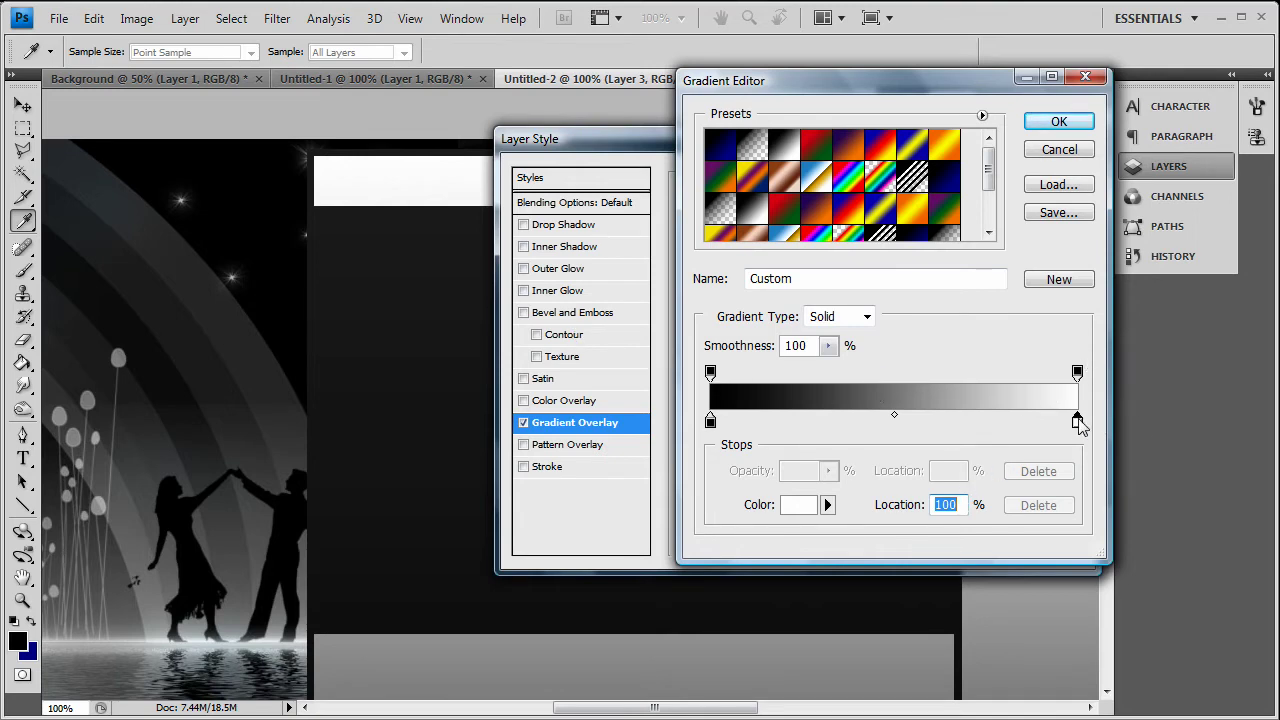
pyautogui.click(797, 505)
pyautogui.click(253, 373)
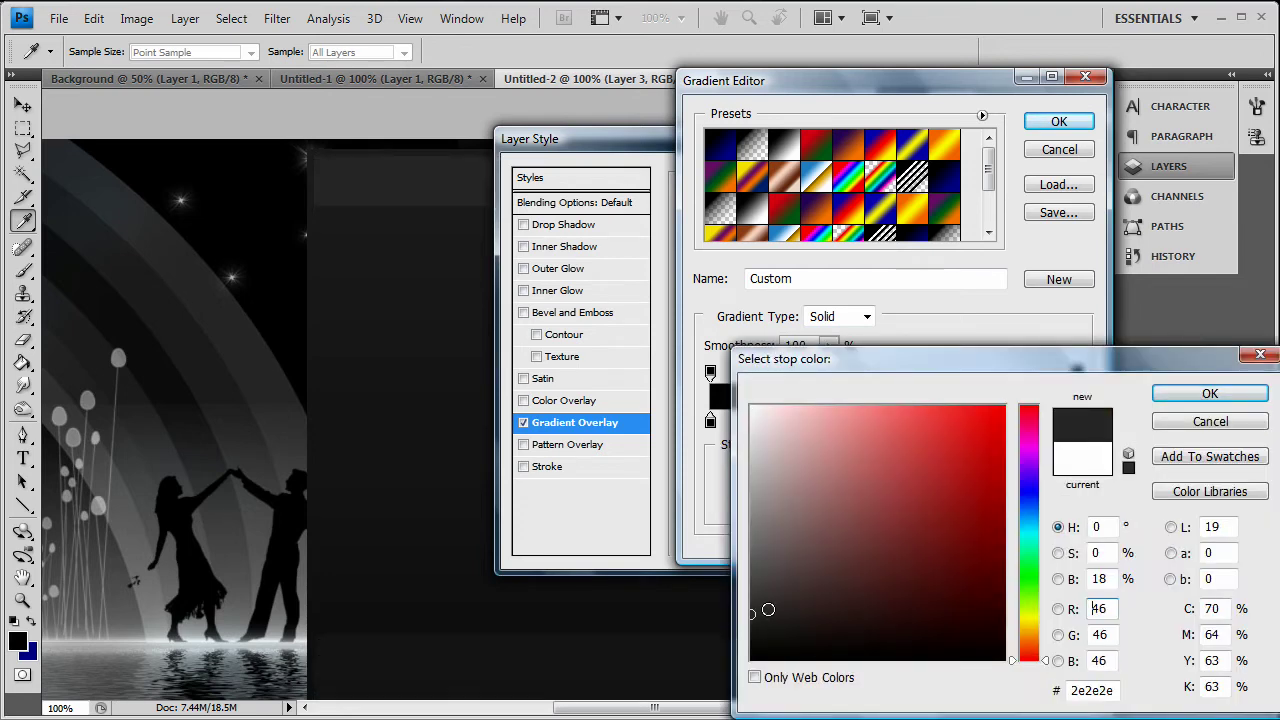
pyautogui.click(1222, 397)
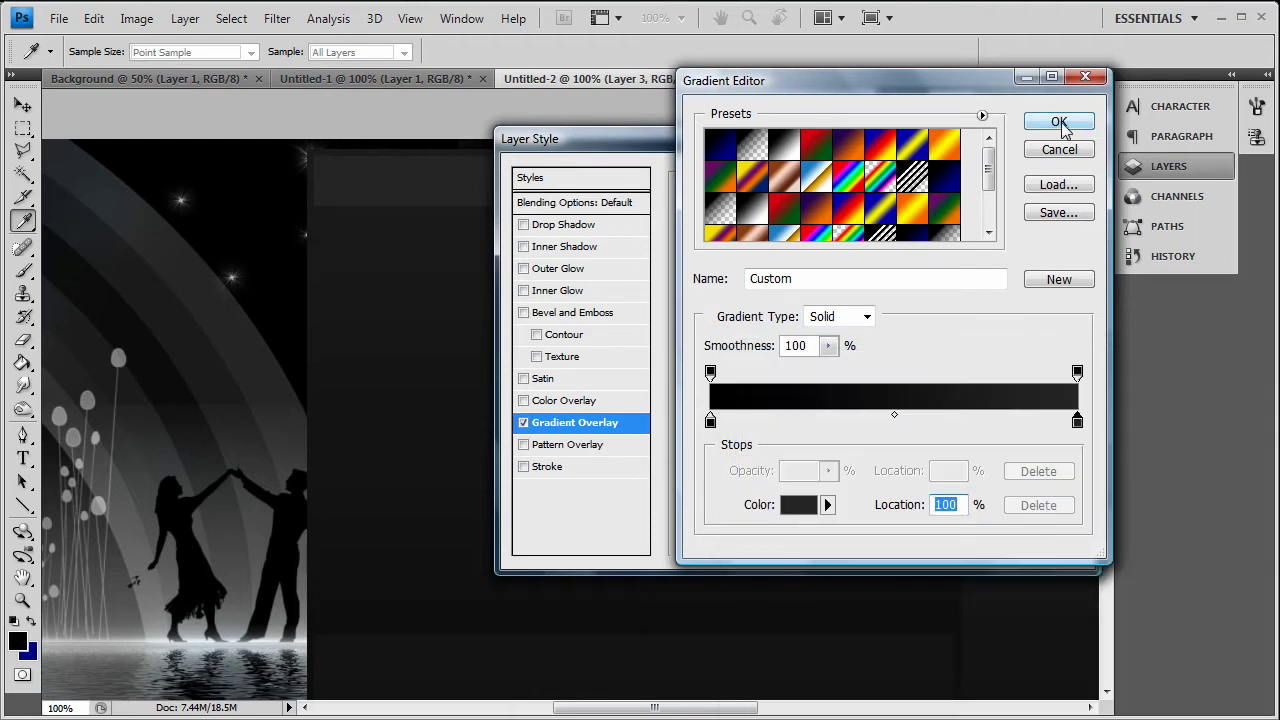
pyautogui.click(1059, 121)
pyautogui.press('Return')
# Add a 1 px outside Stroke to Layer 1 with its blend mode set to Overlay.
pyautogui.click(1108, 598)
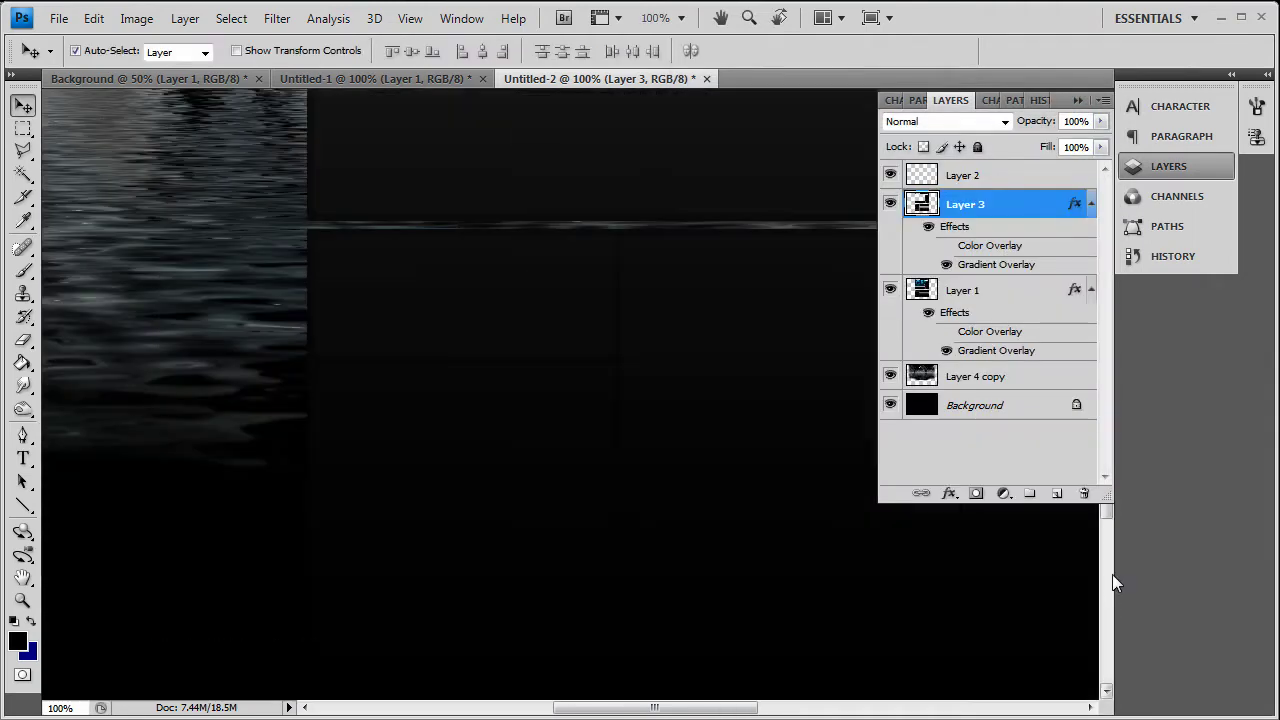
pyautogui.moveTo(1109, 510); pyautogui.dragTo(1107, 531)
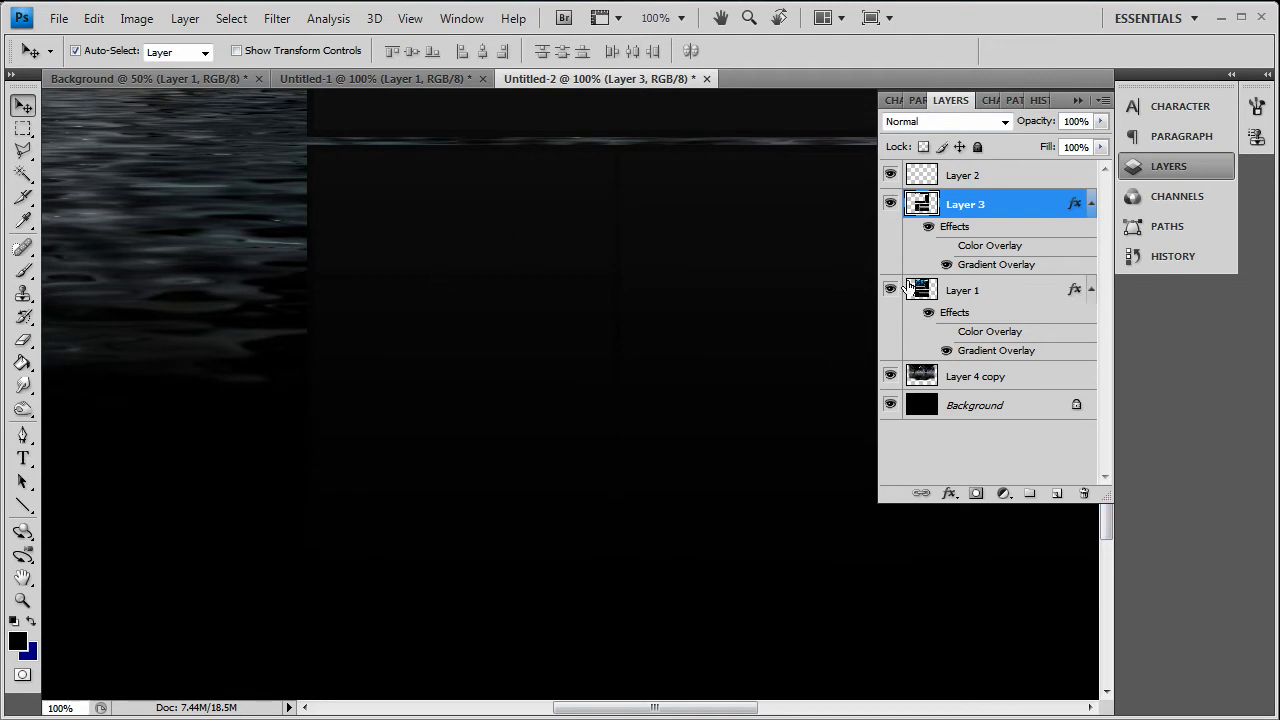
pyautogui.rightClick(958, 292)
pyautogui.click(1087, 290)
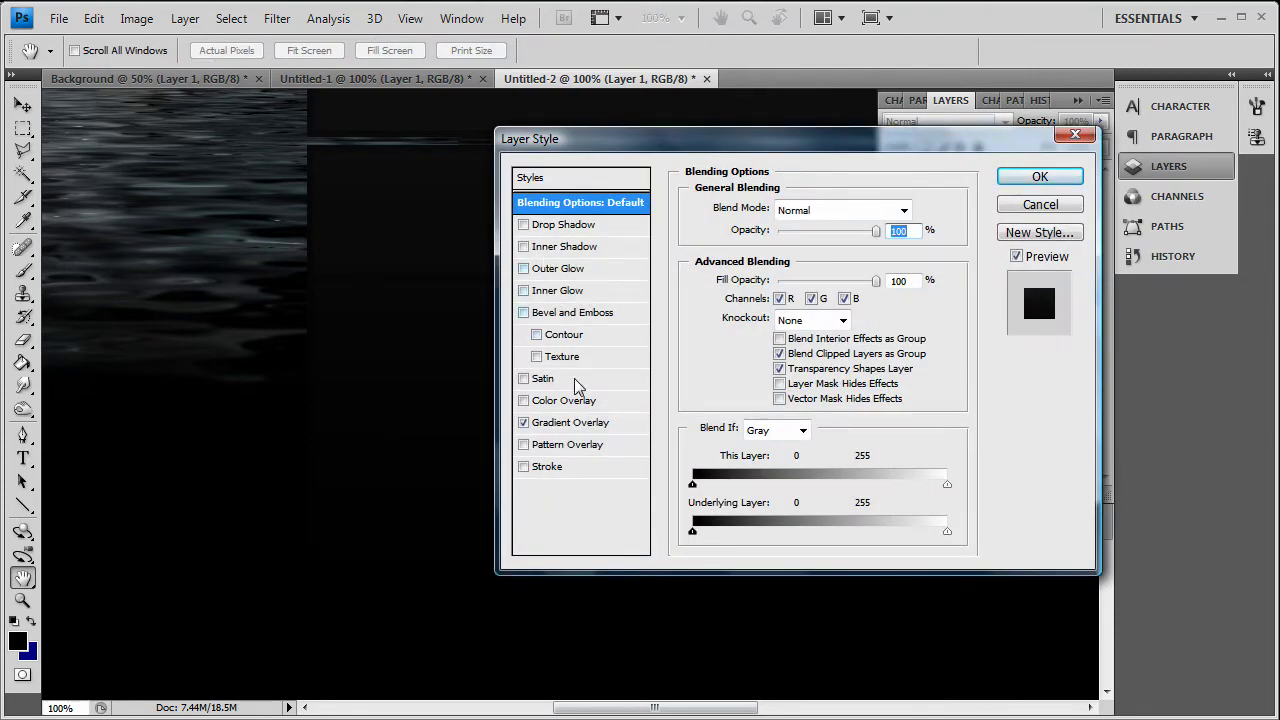
pyautogui.click(547, 468)
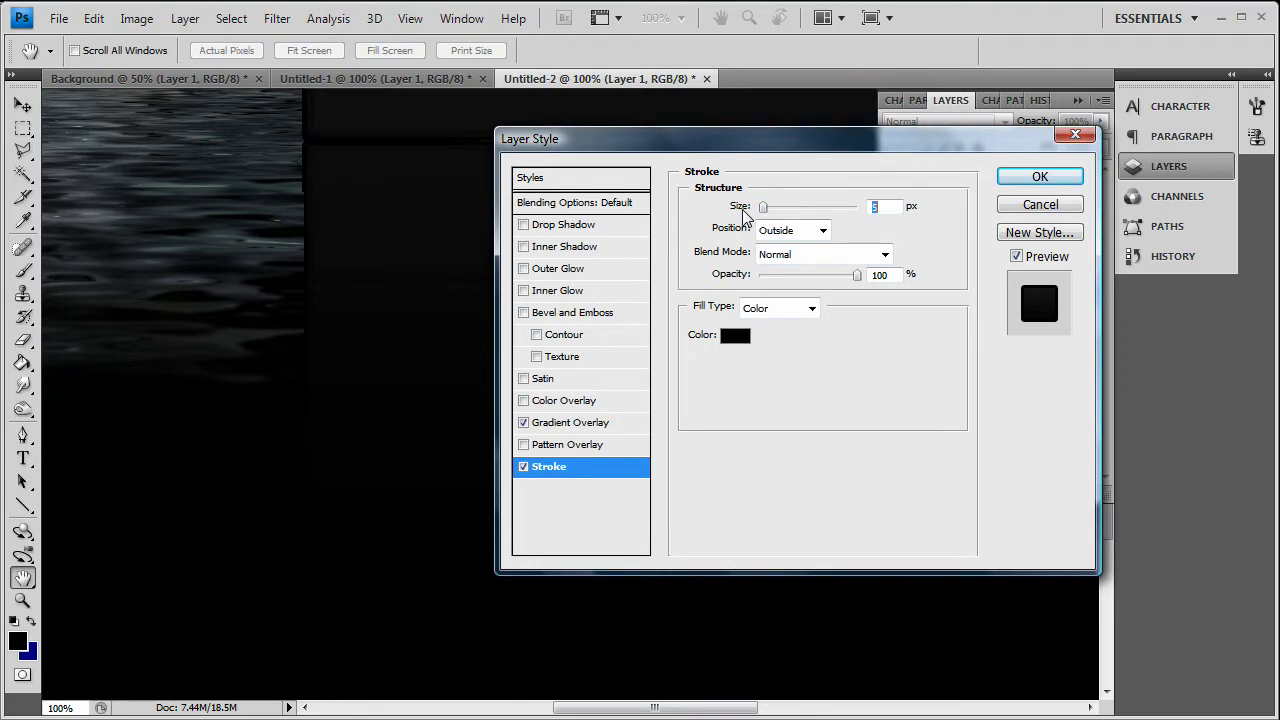
pyautogui.write('1')
pyautogui.click(791, 251)
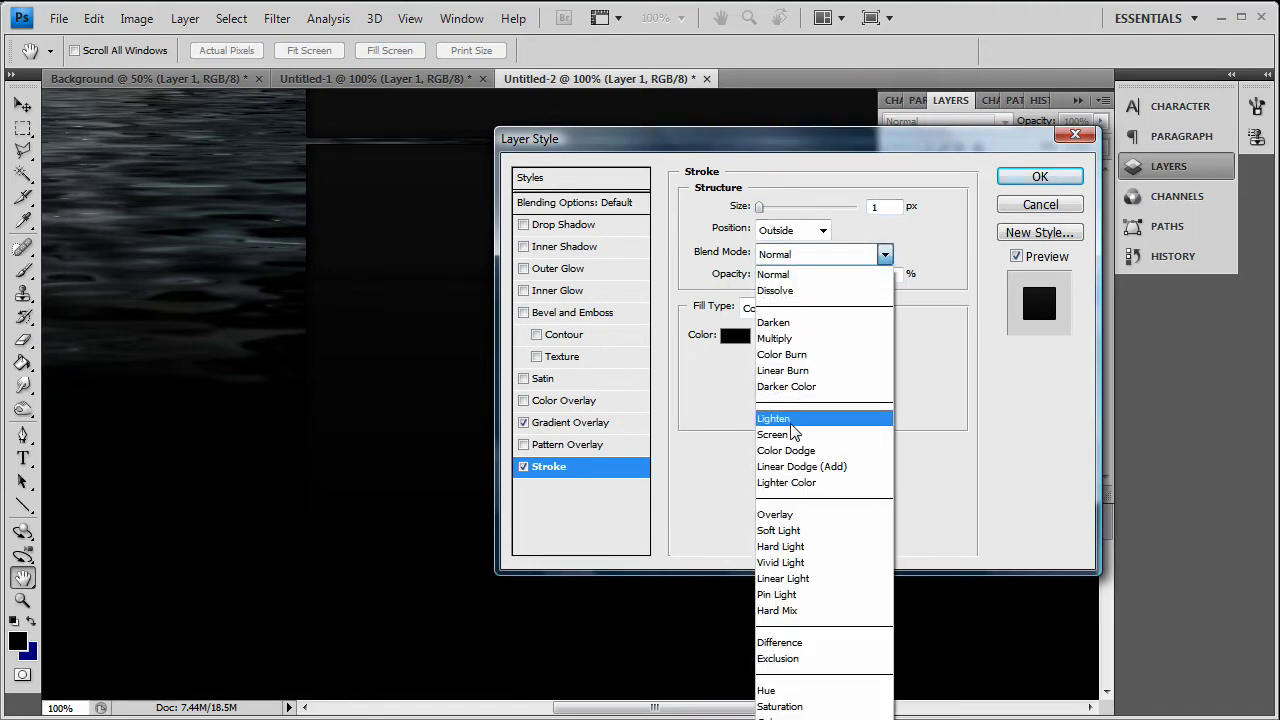
pyautogui.click(812, 519)
# Set Layer 1's stroke colour to white ffffff and apply the layer style.
pyautogui.click(734, 336)
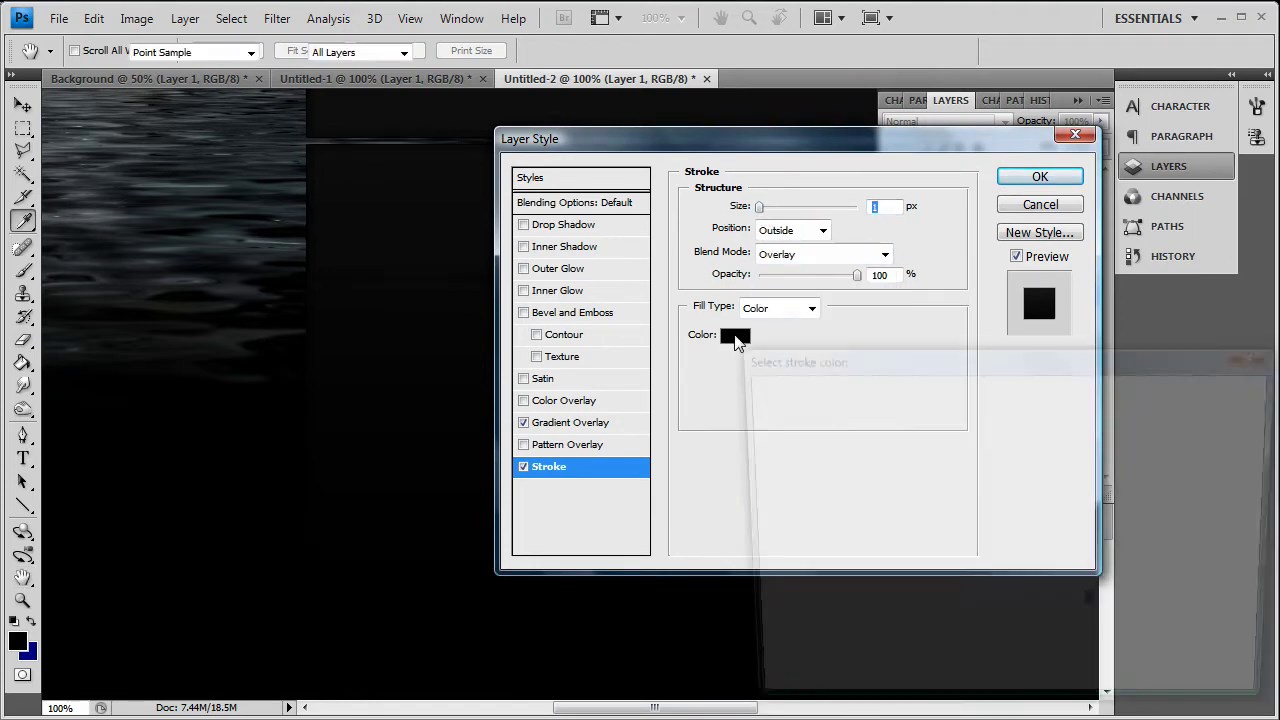
pyautogui.moveTo(829, 451); pyautogui.dragTo(598, 362)
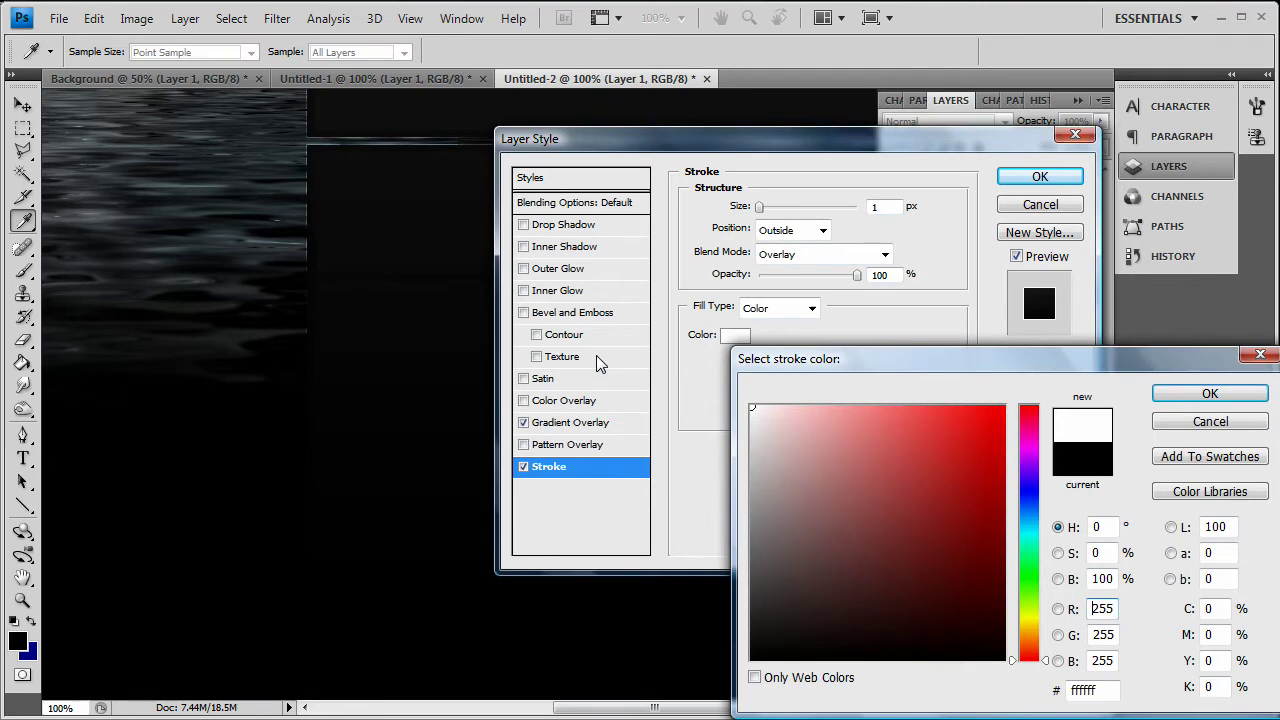
pyautogui.click(1212, 395)
pyautogui.click(1042, 177)
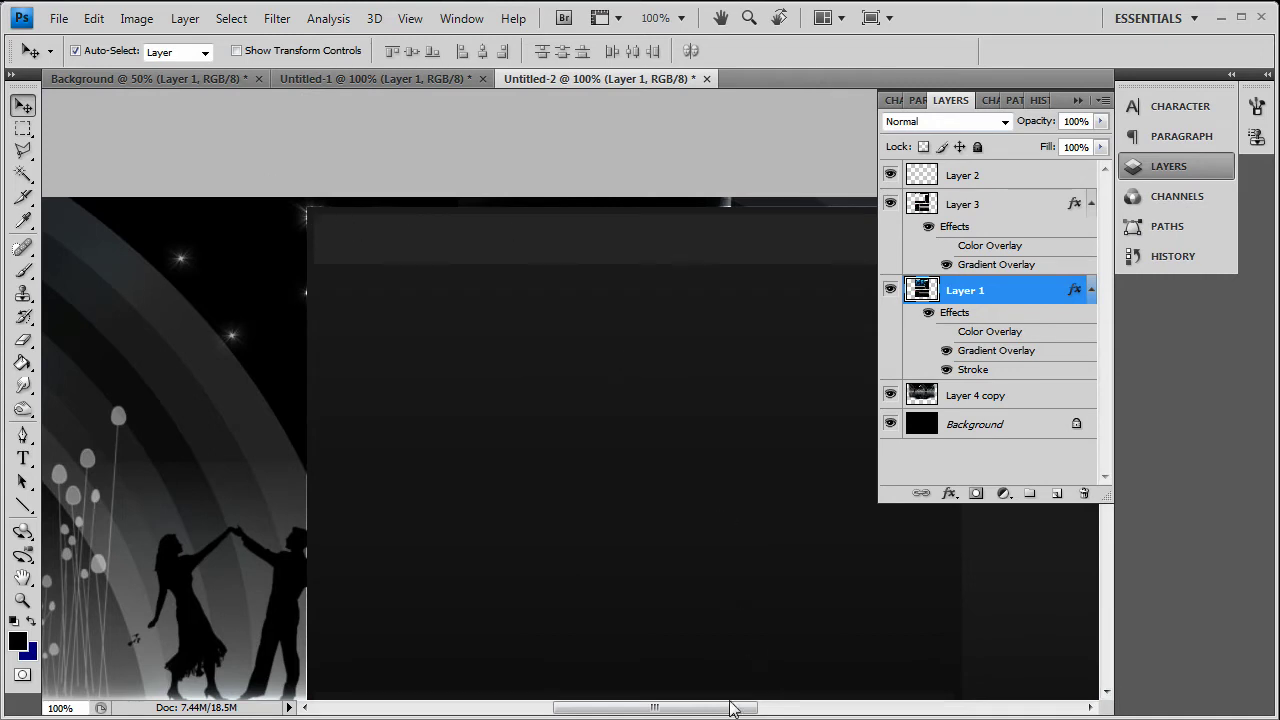
# Erase the light image fragments of Layer 4 copy showing along the top edge above the page layout.
pyautogui.moveTo(691, 708); pyautogui.dragTo(777, 708)
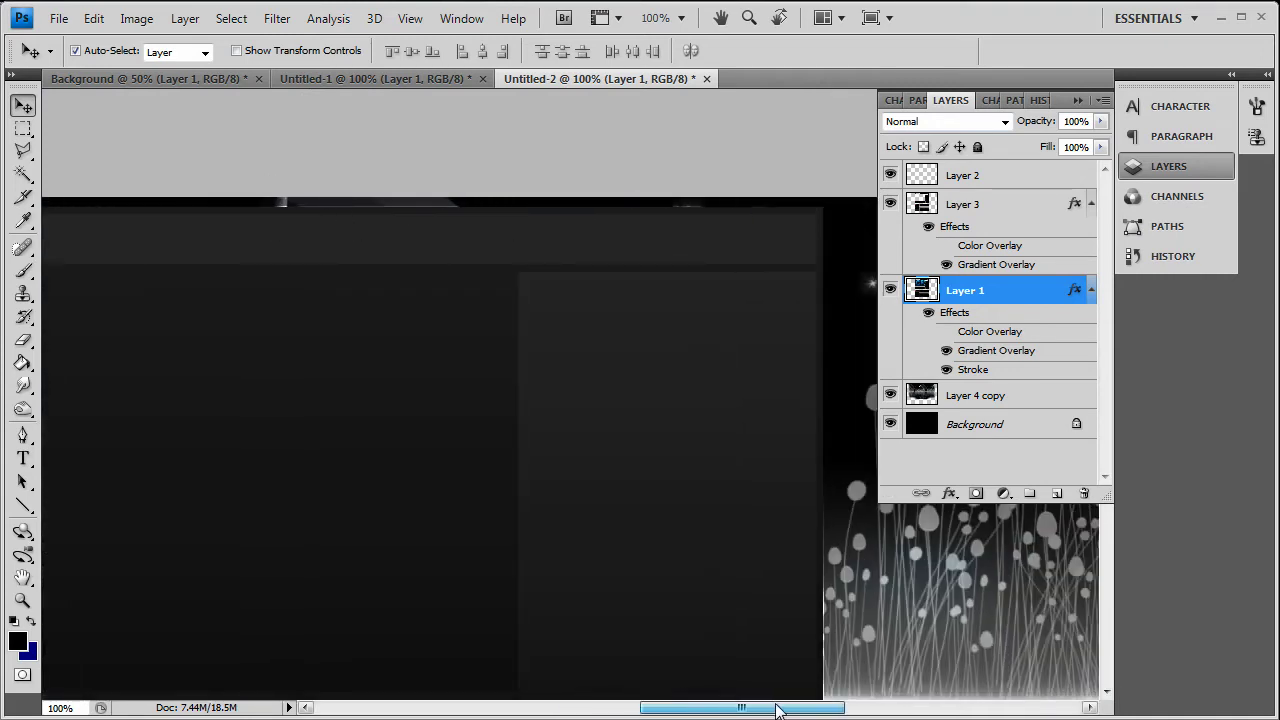
pyautogui.click(381, 204)
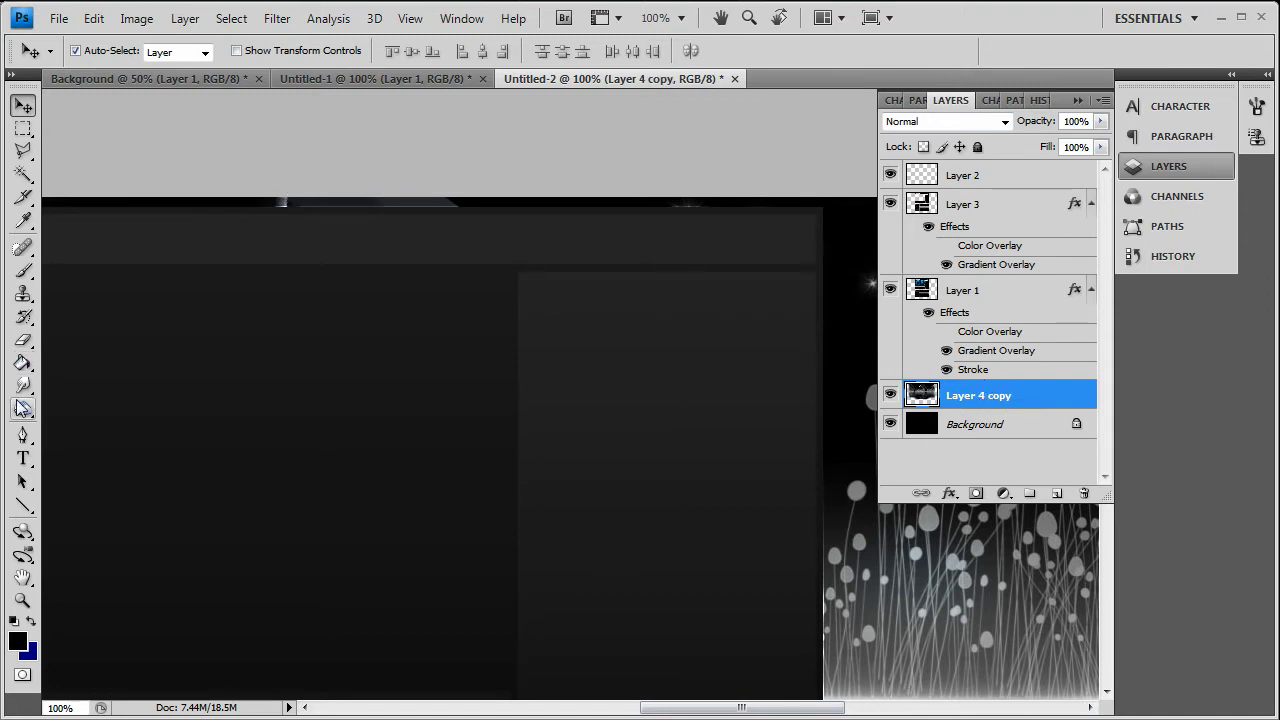
pyautogui.click(24, 340)
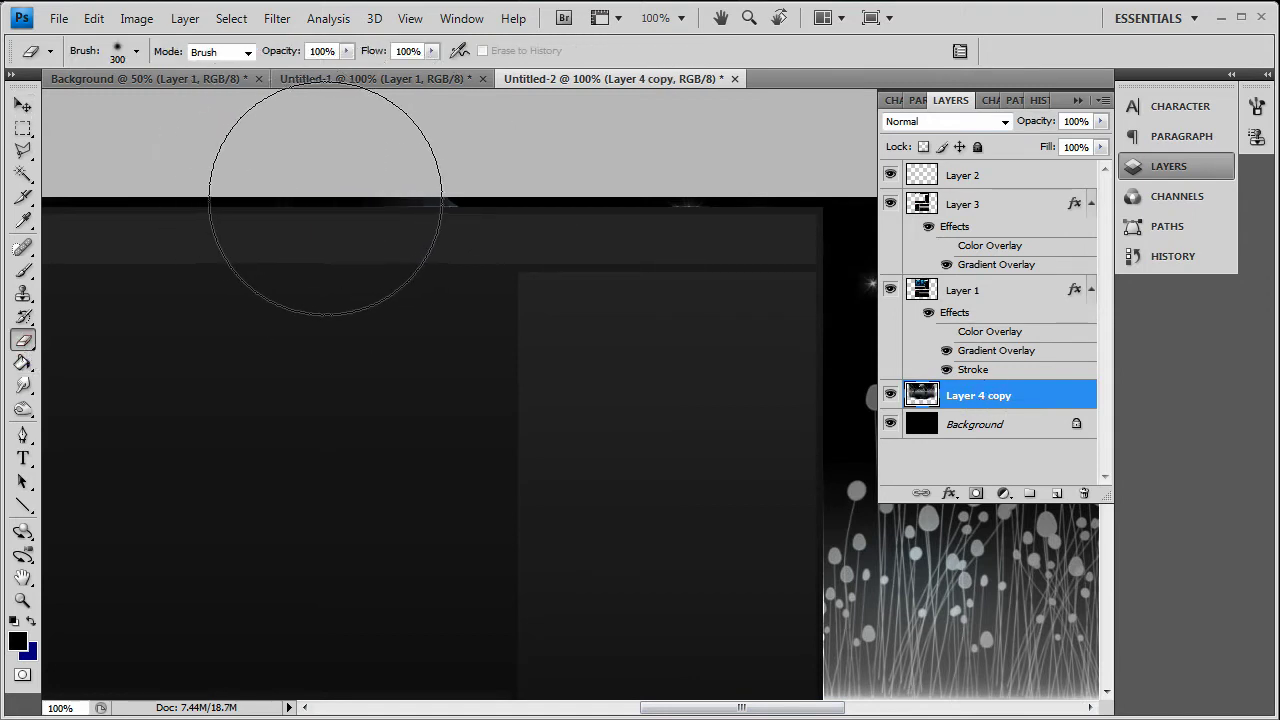
pyautogui.moveTo(325, 198); pyautogui.dragTo(408, 180)
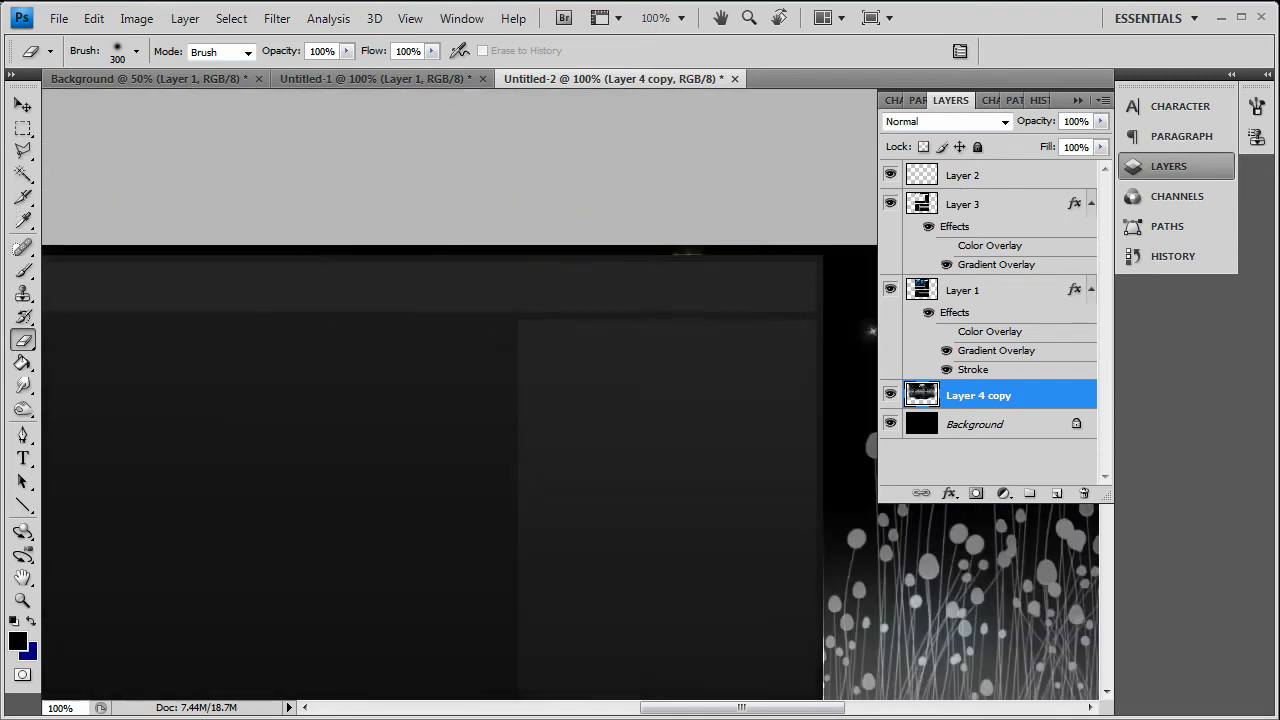
# Copy a wide, shallow strip of the reflecting water from Layer 4 copy onto a new layer directly above it.
pyautogui.click(24, 129)
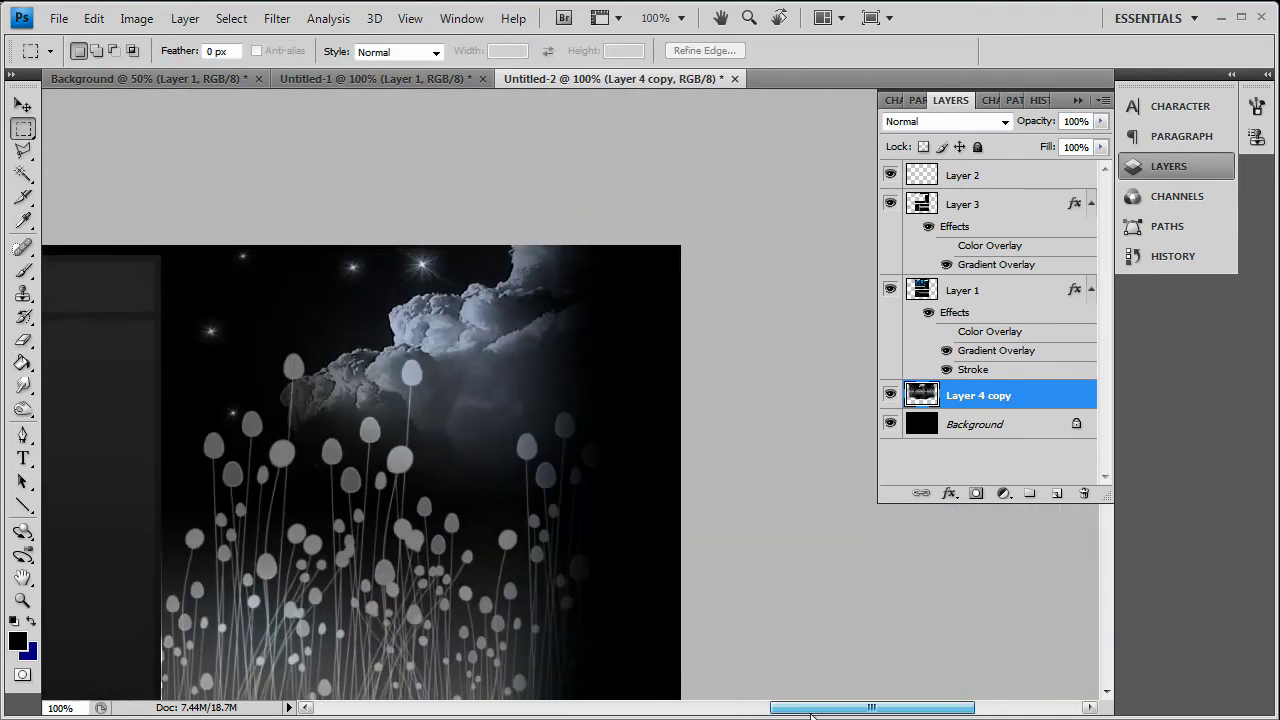
pyautogui.scroll(-2, 729, 560)
pyautogui.moveTo(786, 709); pyautogui.dragTo(748, 709)
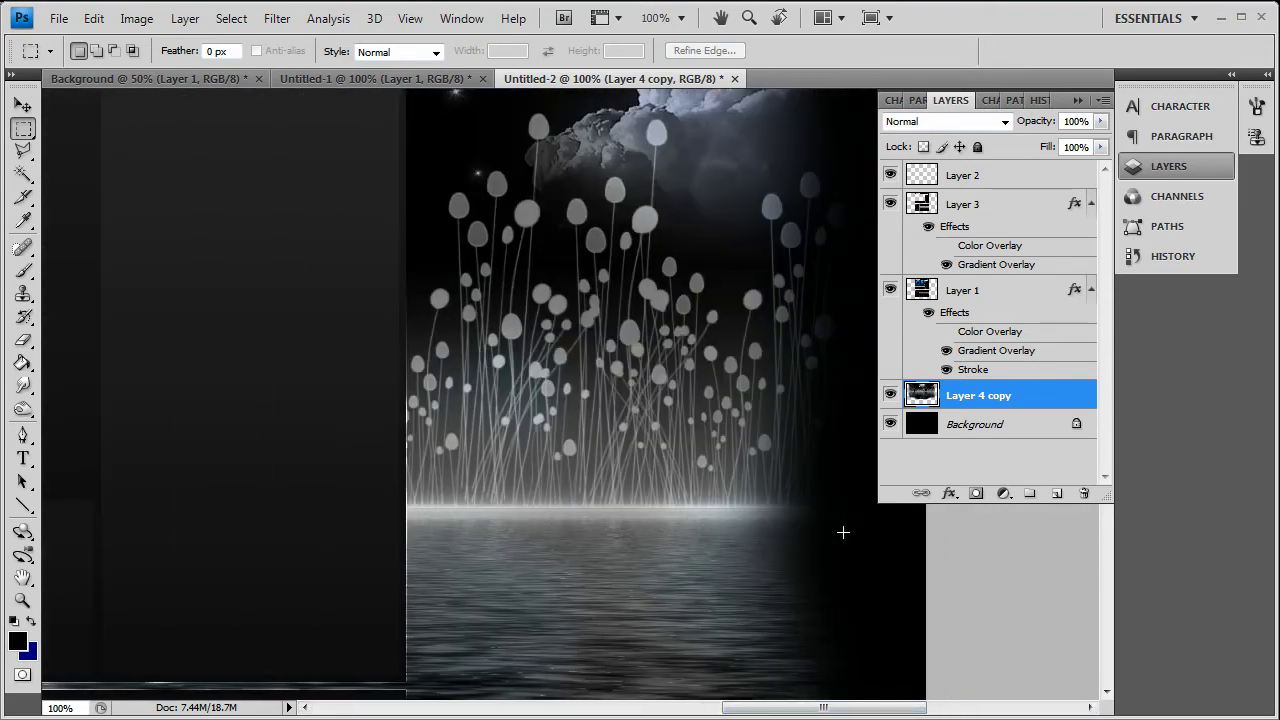
pyautogui.moveTo(836, 536); pyautogui.dragTo(73, 600)
pyautogui.scroll(10, 437, 360)
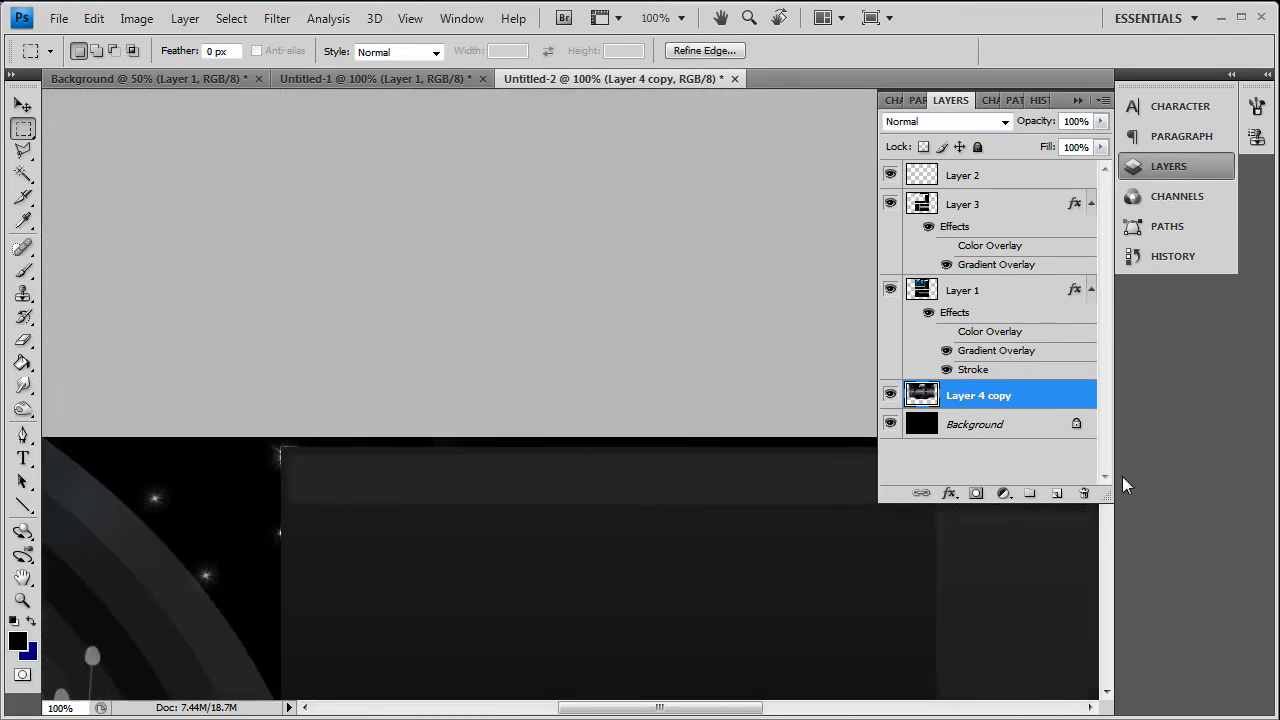
pyautogui.click(1058, 495)
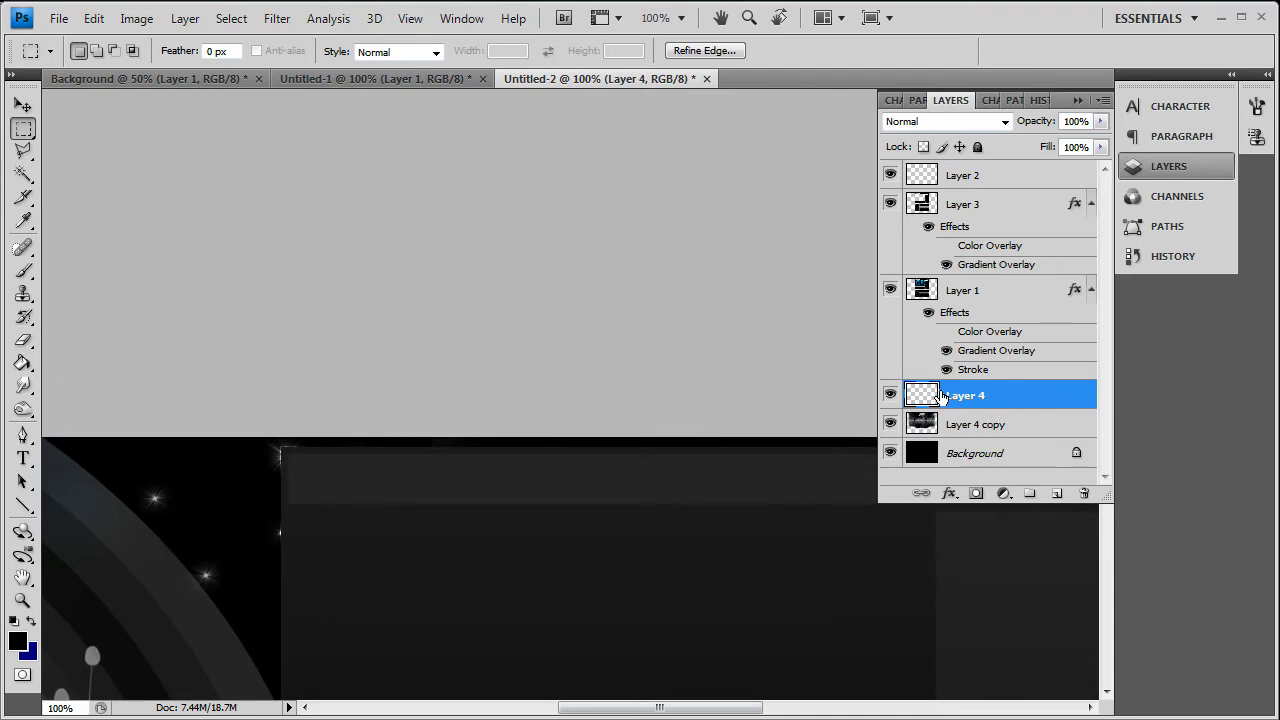
# Move the water strip on Layer 4 straight up to the canvas's top edge, behind the top of the page layout.
pyautogui.click(24, 107)
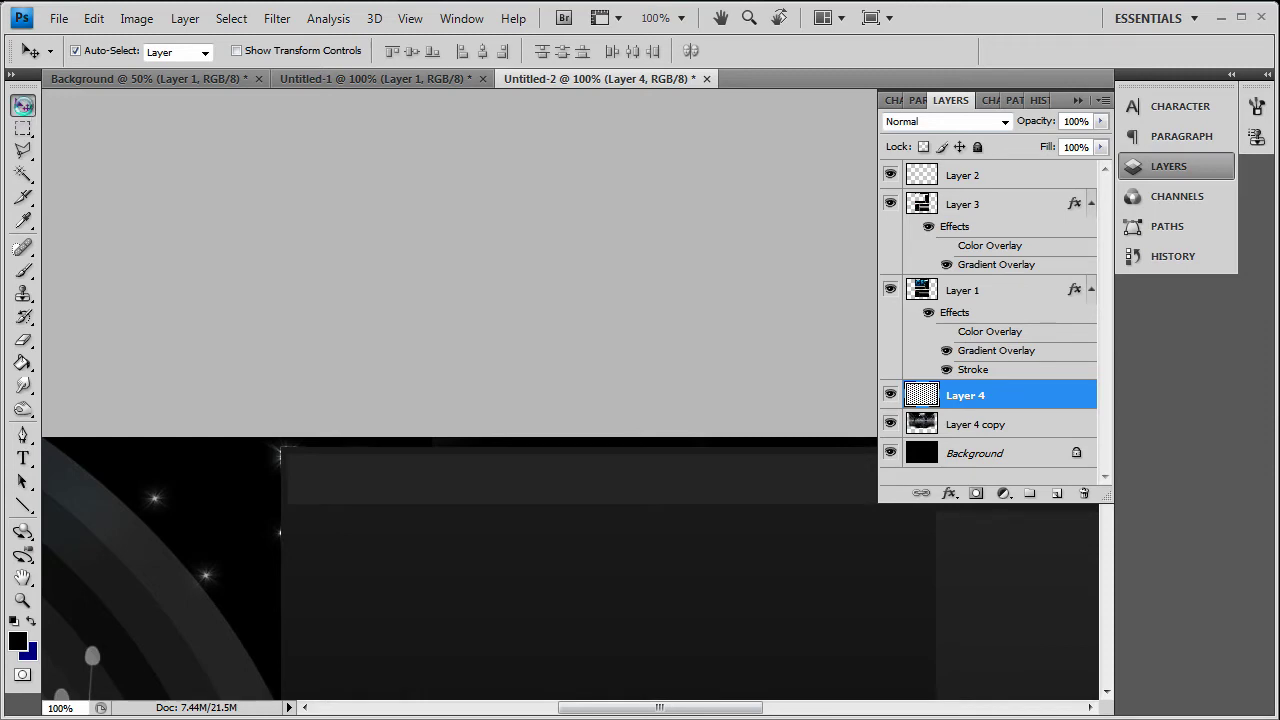
pyautogui.hotkey('shift', 'Up')
pyautogui.hotkey('shift', 'Up')
pyautogui.hotkey('shift', 'Up')
pyautogui.hotkey('shift', 'Up')
pyautogui.hotkey('shift', 'Up')
pyautogui.hotkey('shift', 'Up')
pyautogui.hotkey('shift', 'Up')
pyautogui.hotkey('shift', 'Up')
pyautogui.hotkey('shift', 'Up')
pyautogui.hotkey('shift', 'Up')
pyautogui.hotkey('shift', 'Up')
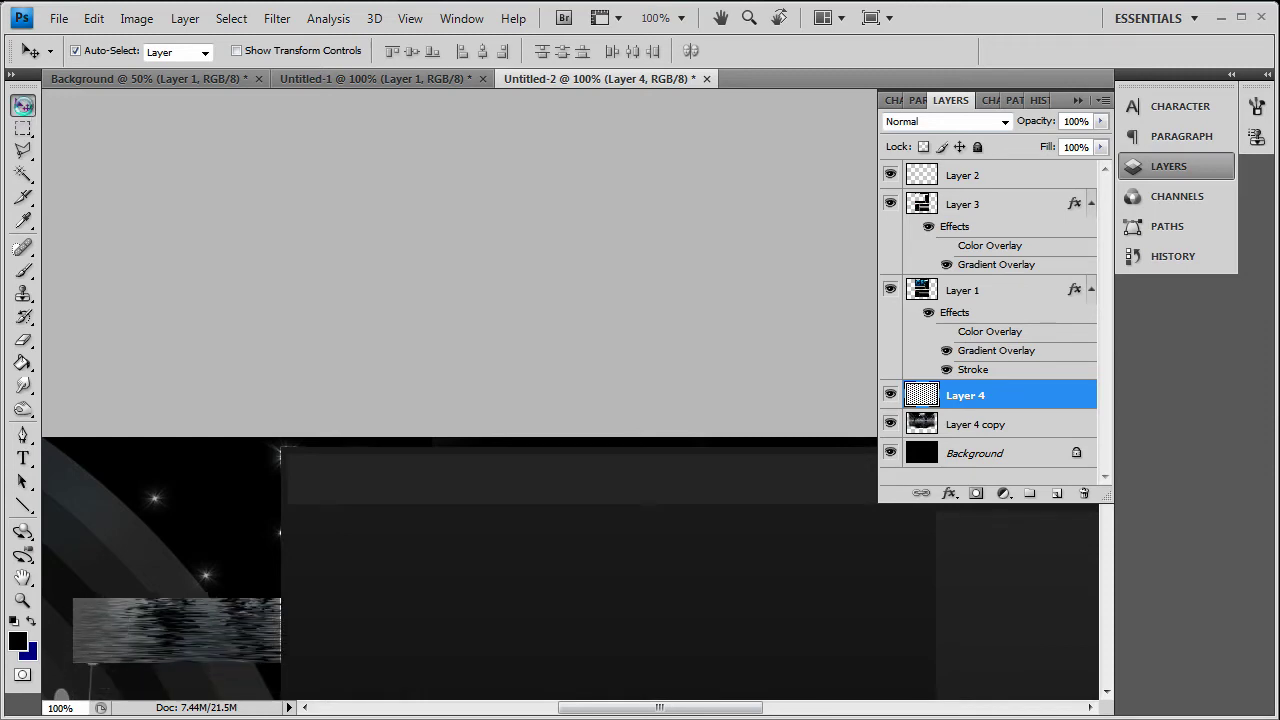
pyautogui.hotkey('shift', 'Up')
pyautogui.hotkey('shift', 'Up')
pyautogui.hotkey('shift', 'Up')
pyautogui.hotkey('shift', 'Up')
pyautogui.hotkey('shift', 'Up')
pyautogui.hotkey('shift', 'Up')
pyautogui.hotkey('shift', 'Up')
pyautogui.hotkey('shift', 'Up')
pyautogui.hotkey('shift', 'Up')
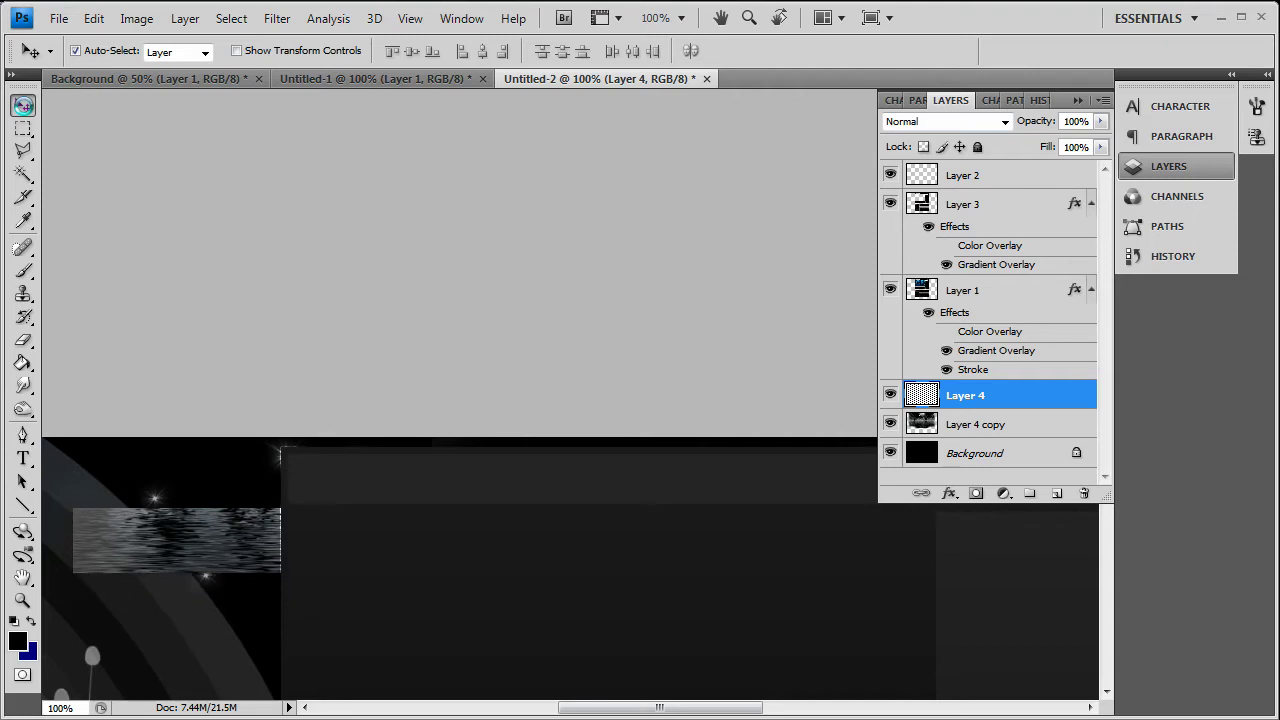
pyautogui.hotkey('shift', 'Up')
pyautogui.hotkey('shift', 'Up')
pyautogui.hotkey('shift', 'Up')
pyautogui.hotkey('shift', 'Up')
pyautogui.hotkey('shift', 'Up')
pyautogui.hotkey('shift', 'Up')
pyautogui.hotkey('shift', 'Up')
pyautogui.hotkey('shift', 'Up')
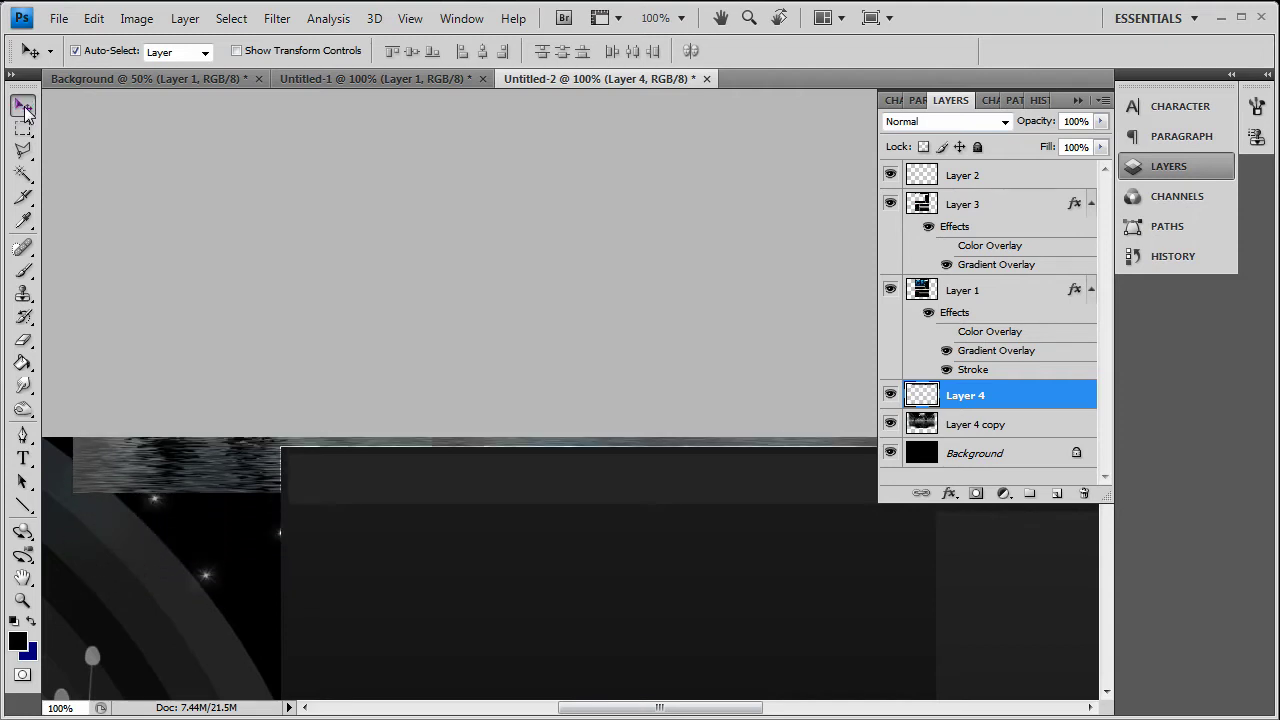
pyautogui.hotkey('shift', 'Down')
pyautogui.hotkey('shift', 'Up')
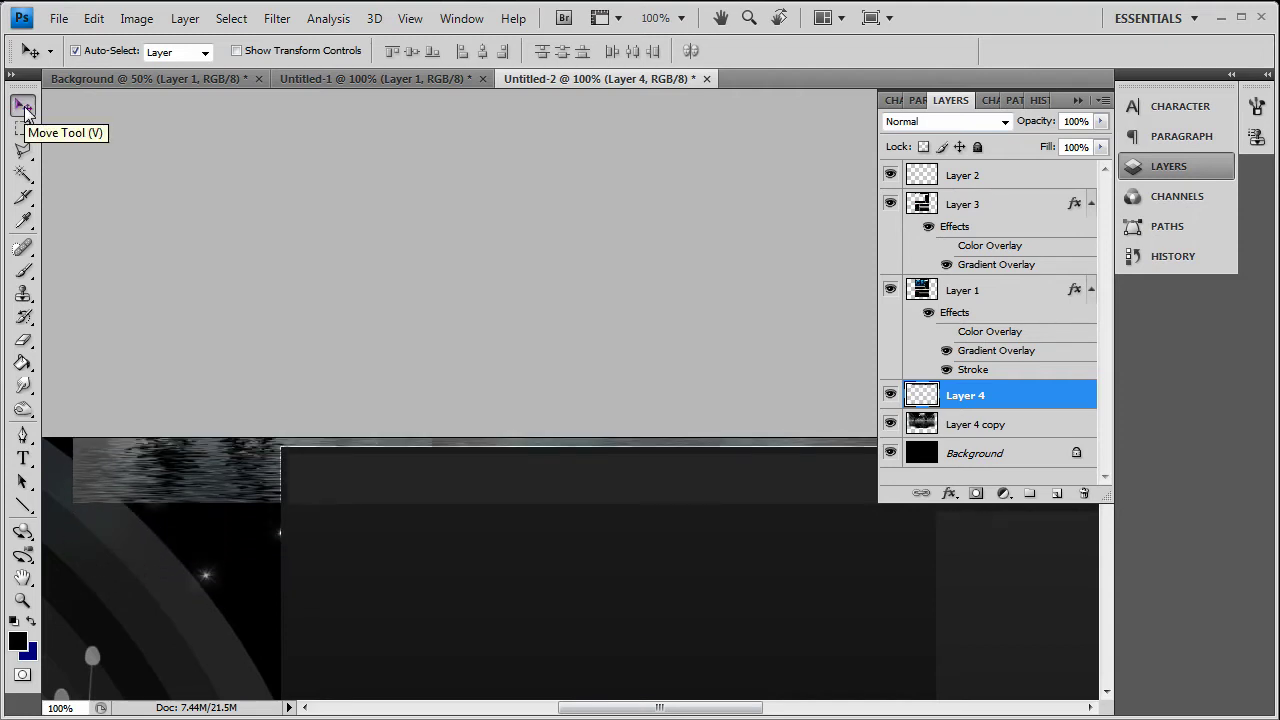
# Shift Layer 4's water strip to the left along the canvas's top edge, past the page layout's left side.
pyautogui.hotkey('shift', 'Left')
pyautogui.hotkey('shift', 'Left')
pyautogui.hotkey('shift', 'Left')
pyautogui.hotkey('shift', 'Left')
pyautogui.hotkey('shift', 'Left')
pyautogui.hotkey('shift', 'Left')
pyautogui.hotkey('shift', 'Left')
pyautogui.hotkey('shift', 'Left')
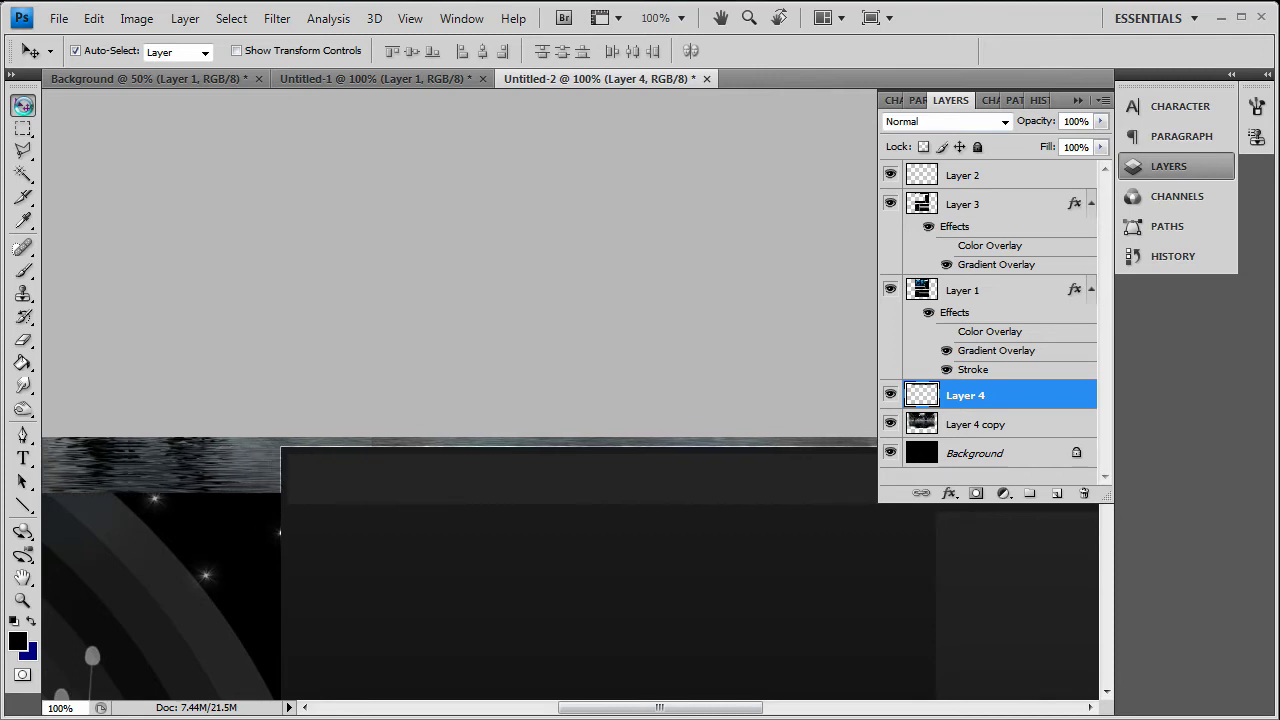
# Erase both ends of Layer 4's water strip beyond the page layout's sides with the 300 px soft eraser.
pyautogui.moveTo(660, 707)
pyautogui.mouseDown()
pyautogui.moveTo(742, 707)
pyautogui.moveTo(676, 707)
pyautogui.mouseUp()
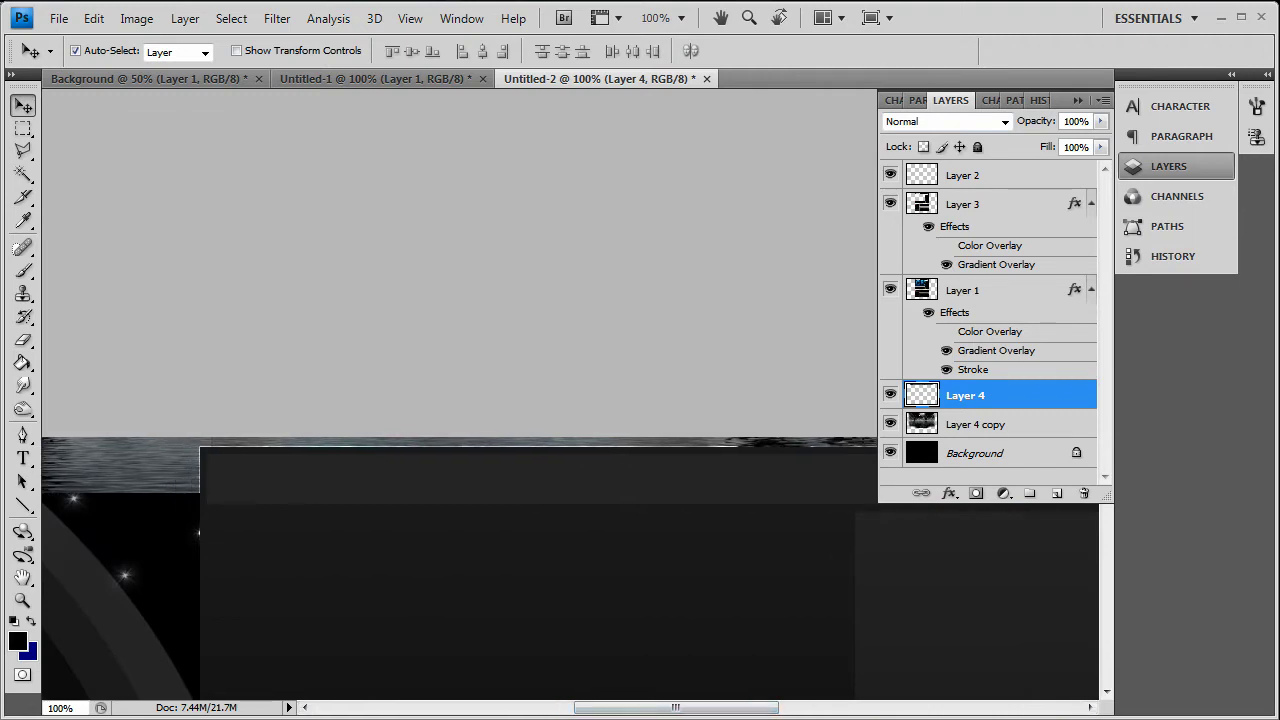
pyautogui.click(23, 340)
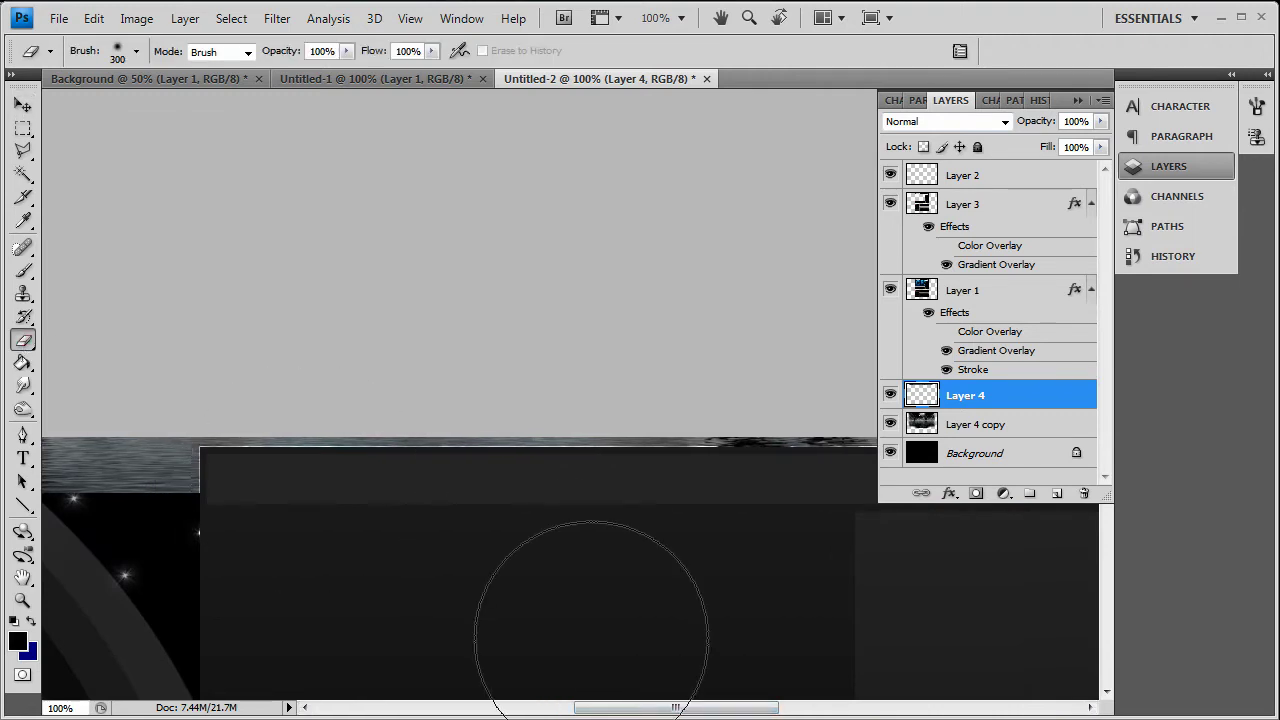
pyautogui.moveTo(683, 709); pyautogui.dragTo(602, 712)
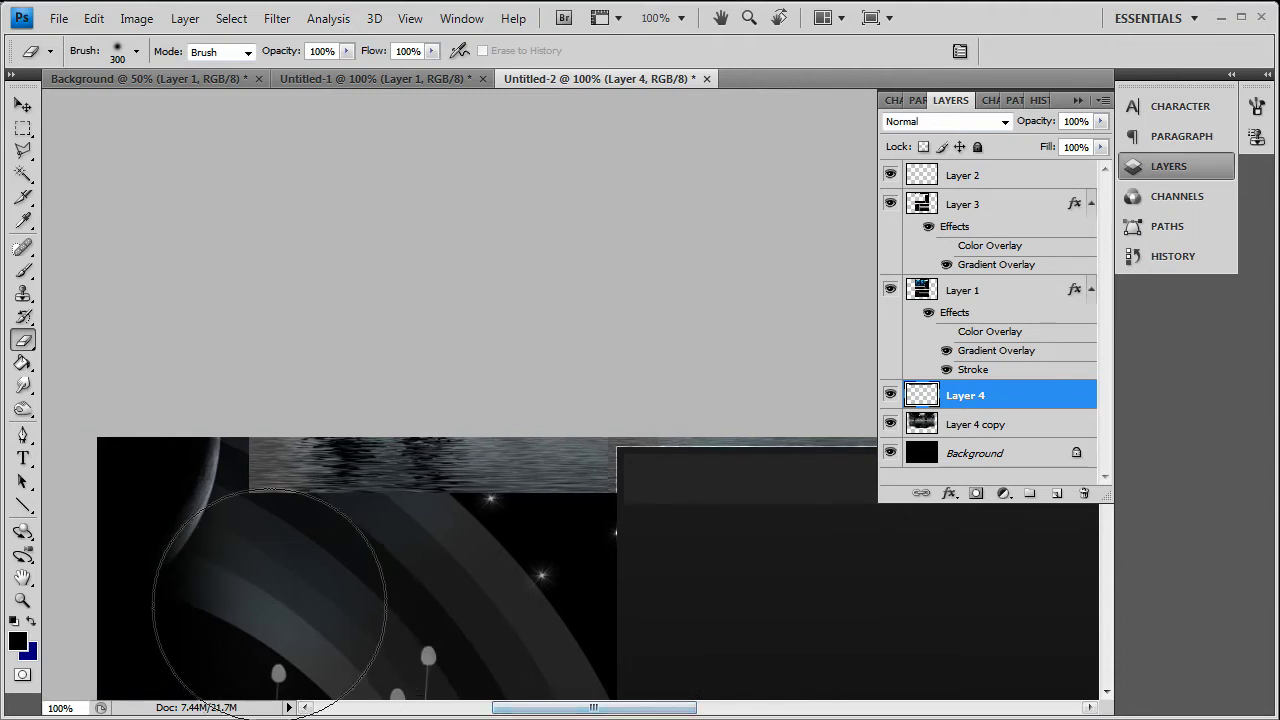
pyautogui.moveTo(460, 468)
pyautogui.mouseDown()
pyautogui.moveTo(476, 500)
pyautogui.moveTo(493, 431)
pyautogui.mouseUp()
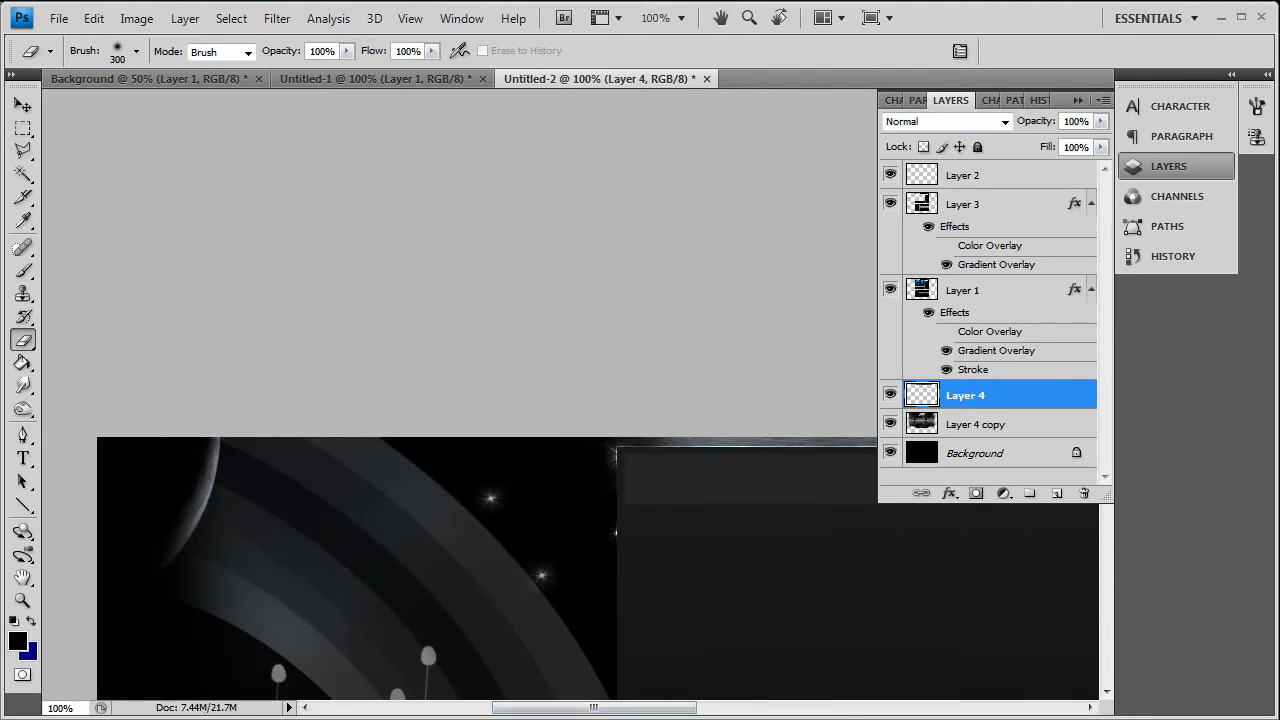
pyautogui.moveTo(594, 707); pyautogui.dragTo(839, 707)
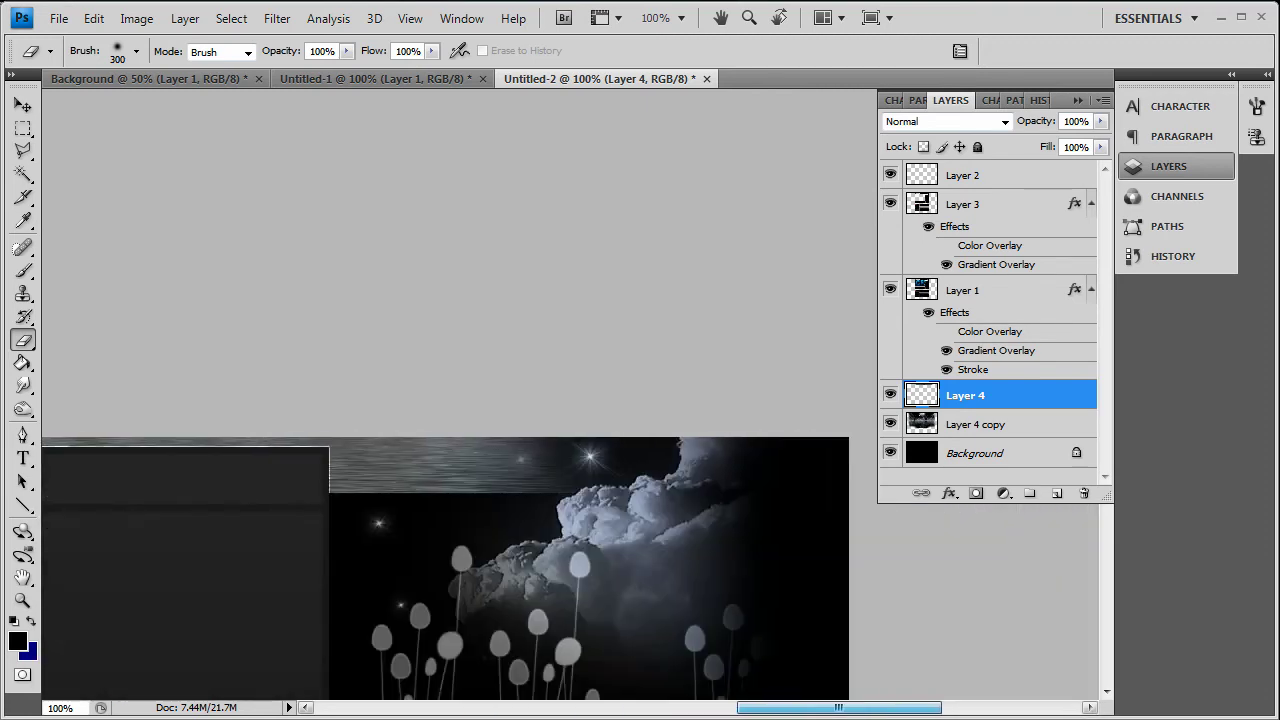
pyautogui.moveTo(721, 603)
pyautogui.mouseDown()
pyautogui.moveTo(503, 480)
pyautogui.moveTo(443, 414)
pyautogui.moveTo(414, 457)
pyautogui.moveTo(449, 490)
pyautogui.moveTo(423, 449)
pyautogui.moveTo(423, 491)
pyautogui.mouseUp()
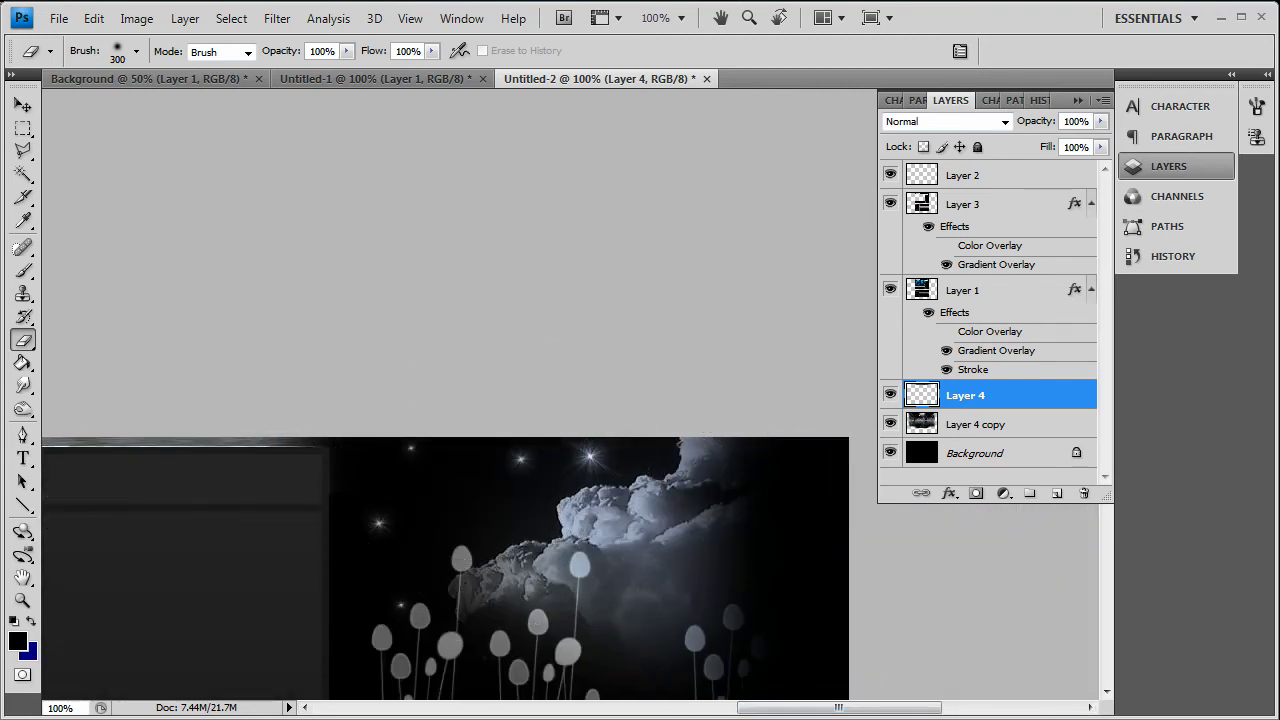
# Lower the opacity of Layer 4's water strip to 57%.
pyautogui.moveTo(820, 708); pyautogui.dragTo(714, 709)
pyautogui.click(1101, 121)
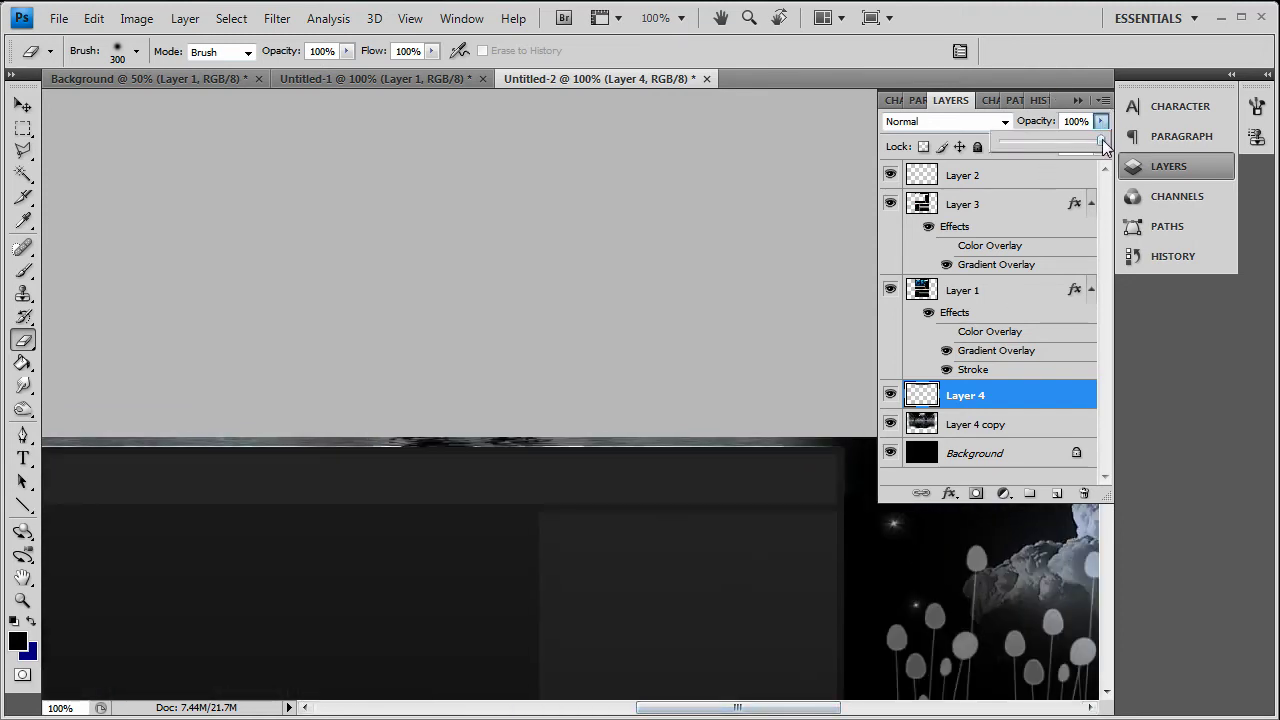
pyautogui.moveTo(1092, 146); pyautogui.dragTo(1057, 142)
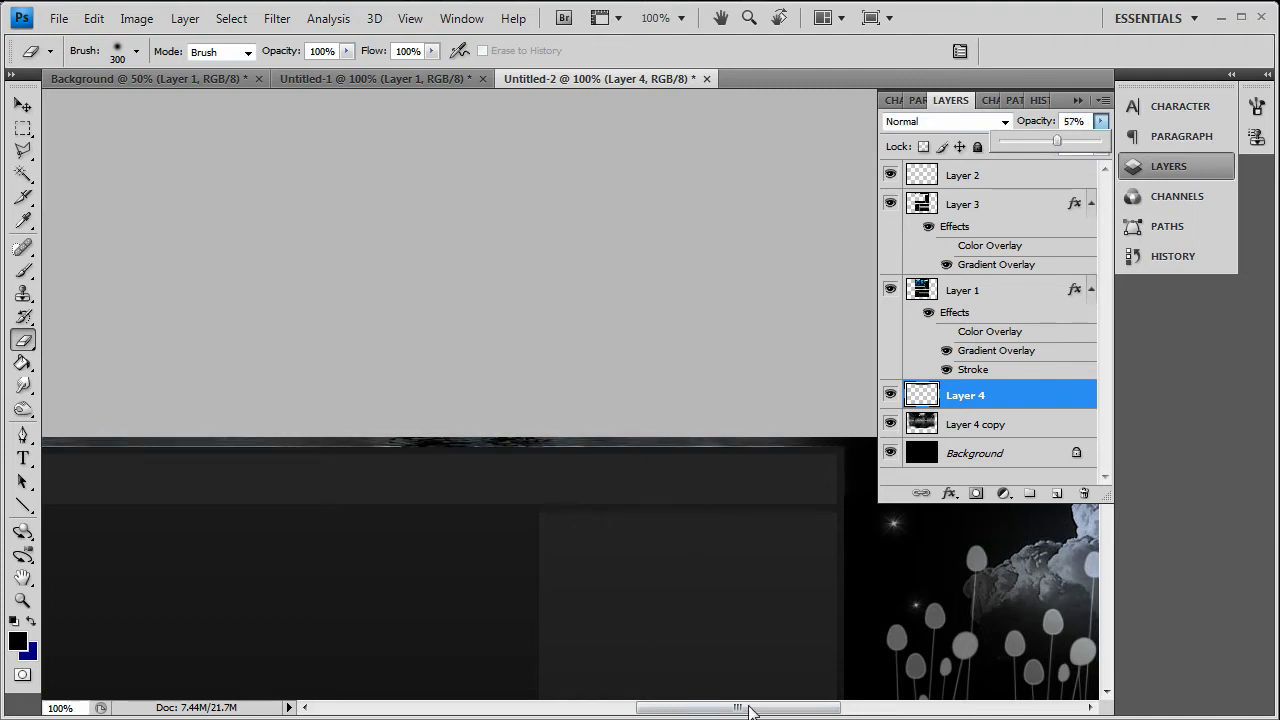
# Add a 1 px Stroke to the inner panels on Layer 3, positioned Outside with the Normal blend mode.
pyautogui.moveTo(750, 710); pyautogui.dragTo(675, 709)
pyautogui.scroll(-5, 500, 486)
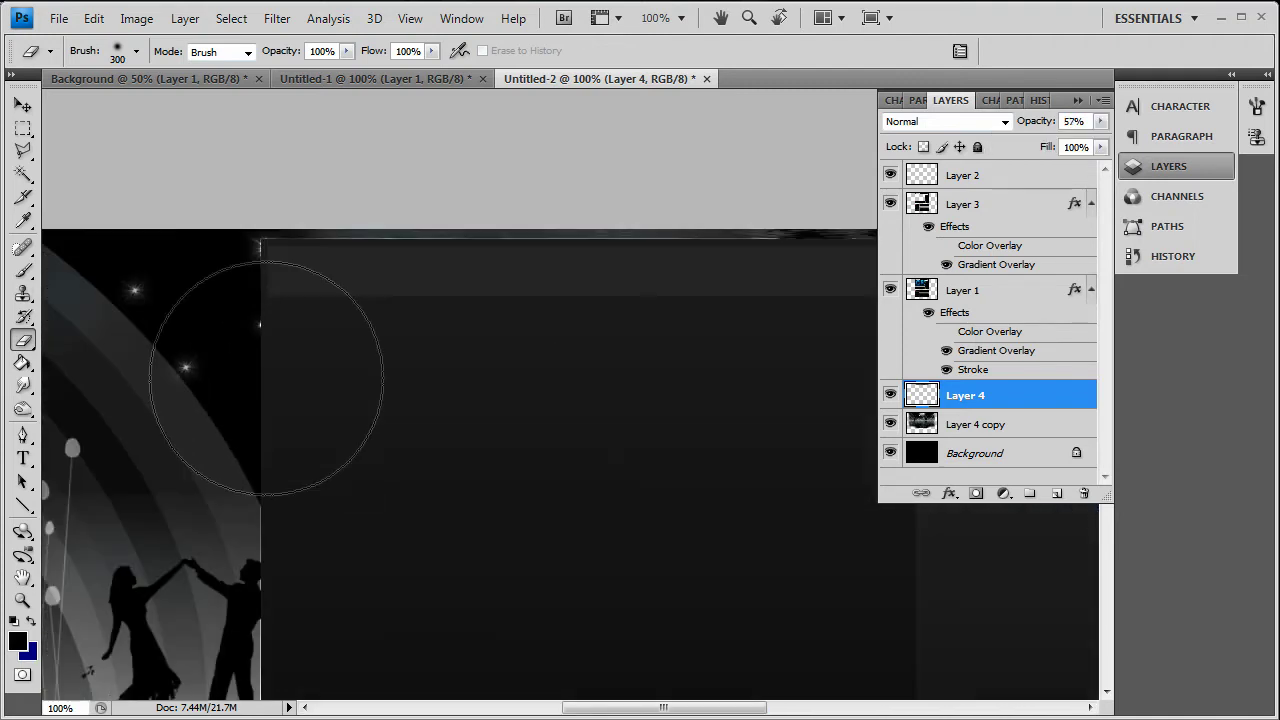
pyautogui.click(23, 104)
pyautogui.scroll(-5, 447, 565)
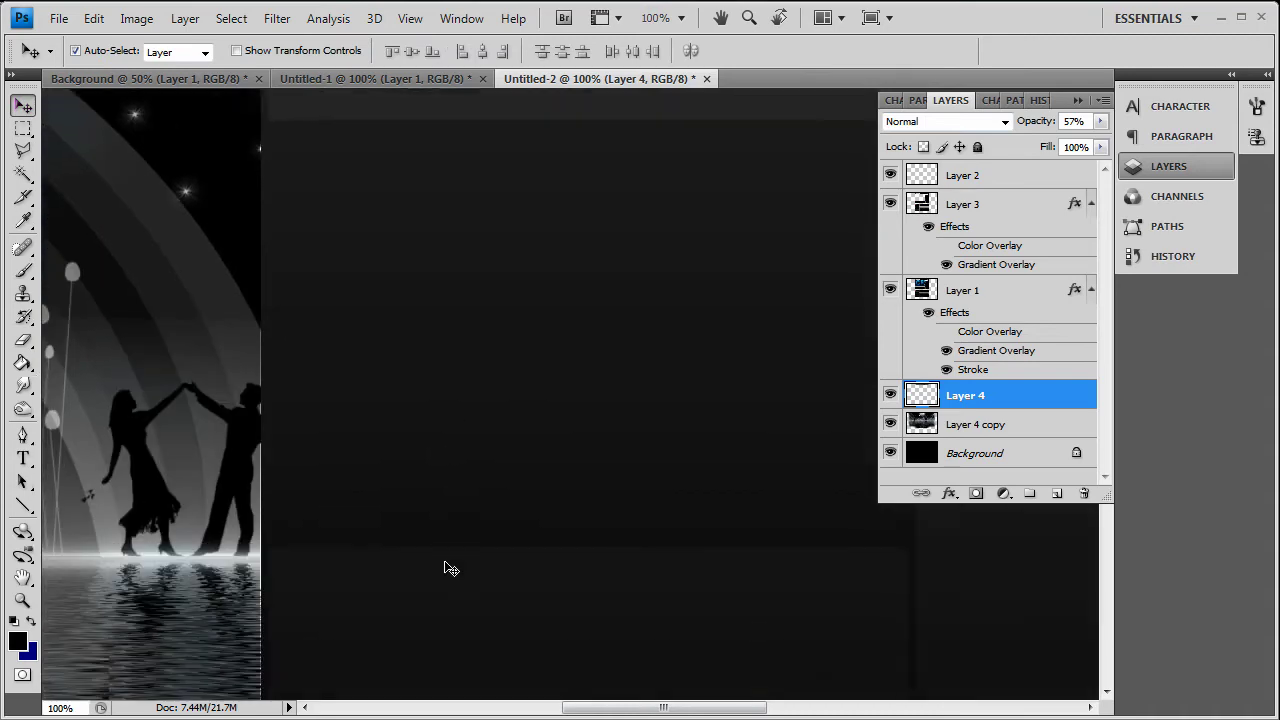
pyautogui.scroll(-3, 447, 565)
pyautogui.scroll(3, 140, 354)
pyautogui.scroll(-10, 534, 449)
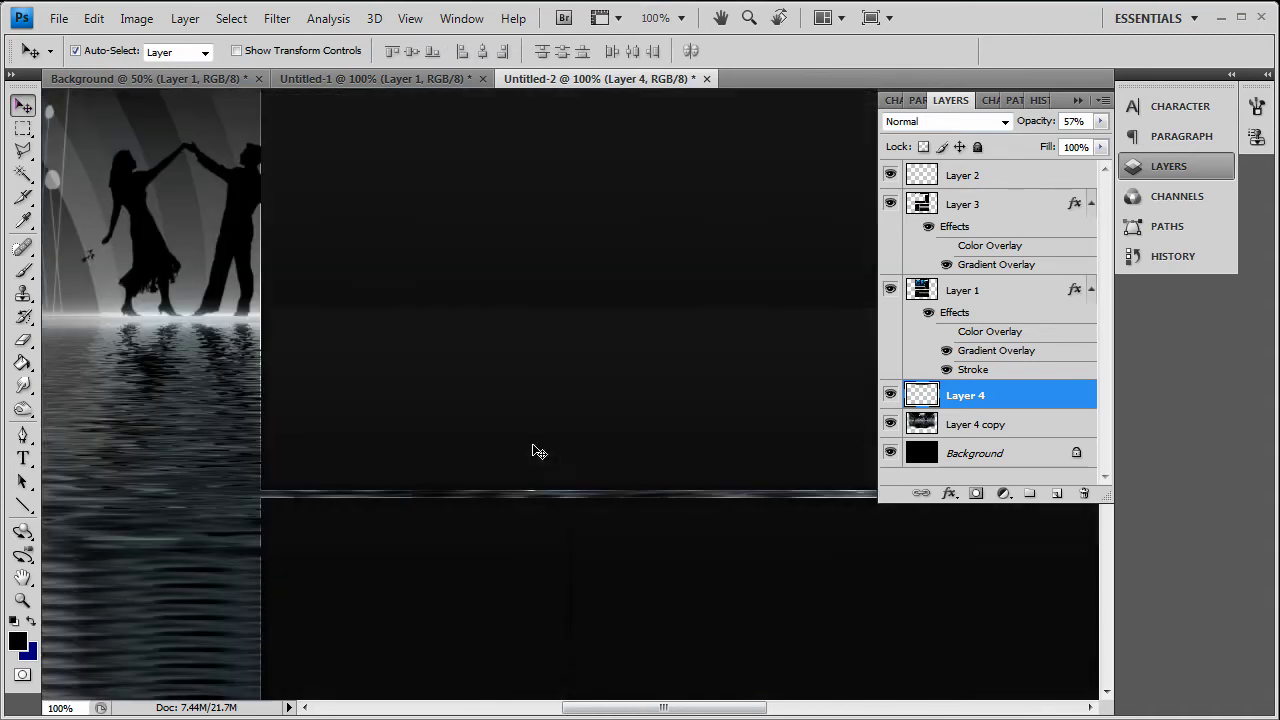
pyautogui.scroll(7, 540, 452)
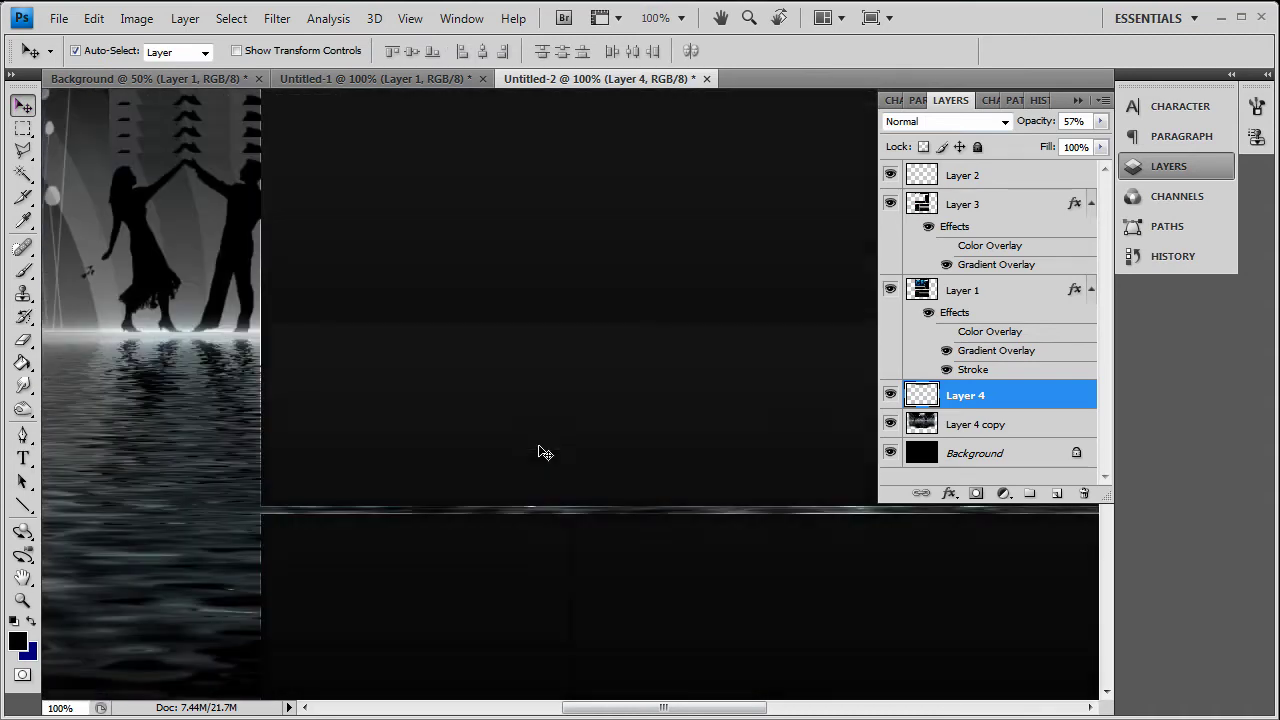
pyautogui.click(477, 389)
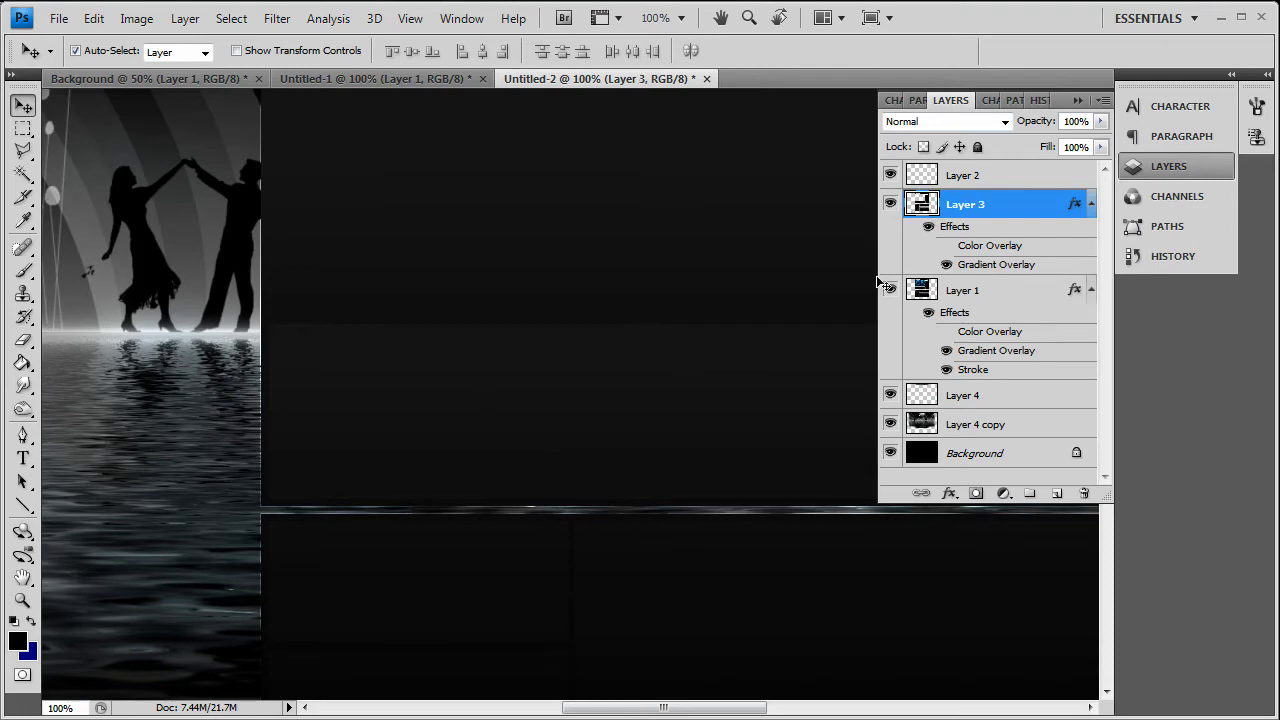
pyautogui.rightClick(1033, 201)
pyautogui.click(1052, 242)
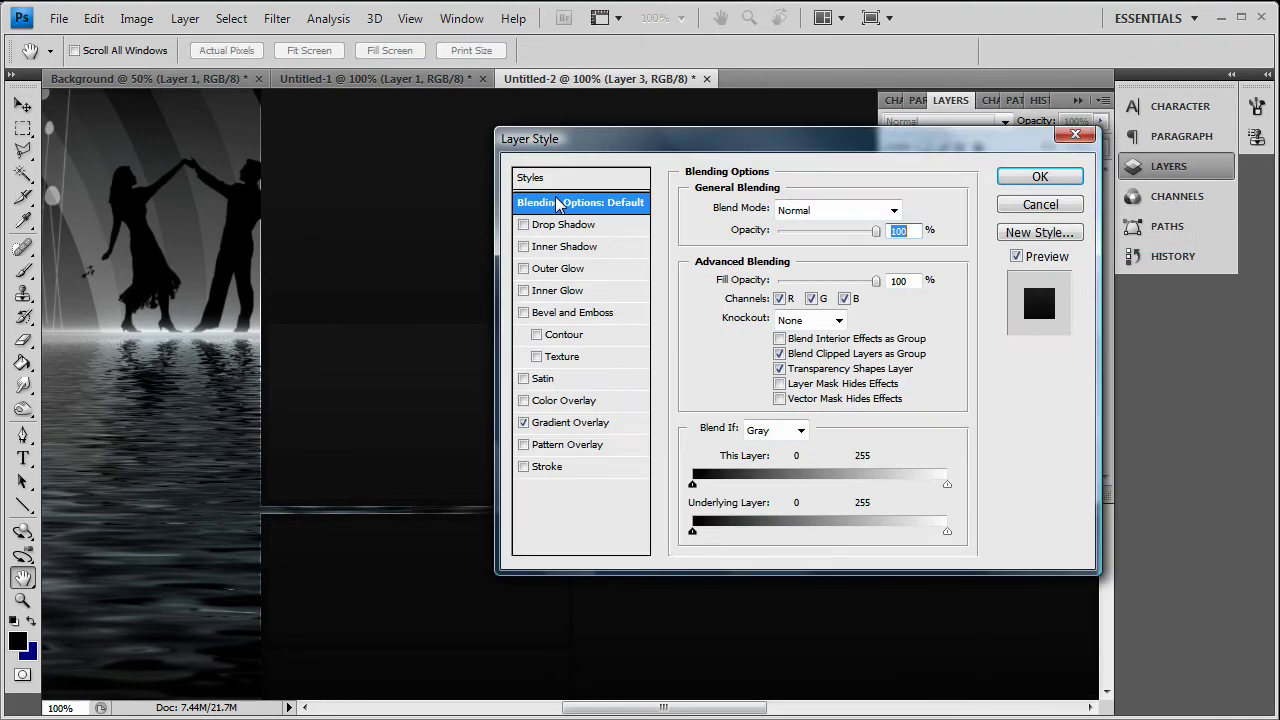
pyautogui.click(548, 467)
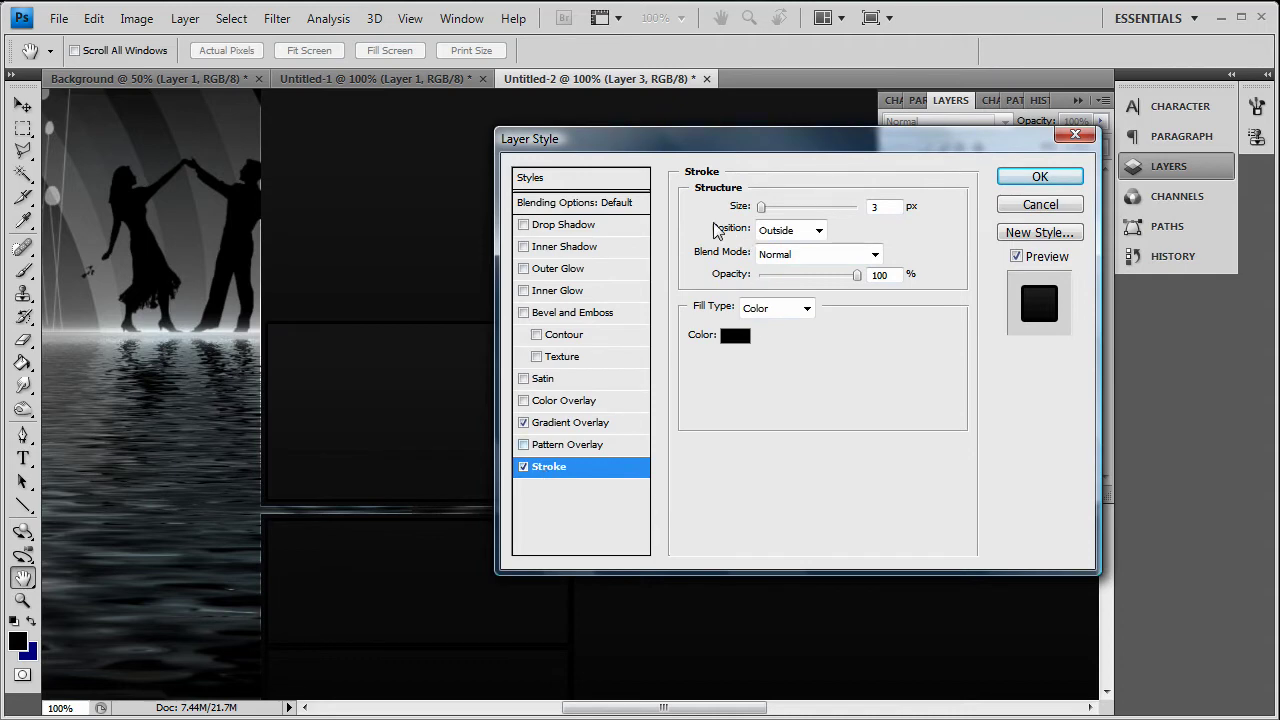
pyautogui.moveTo(763, 207); pyautogui.dragTo(757, 208)
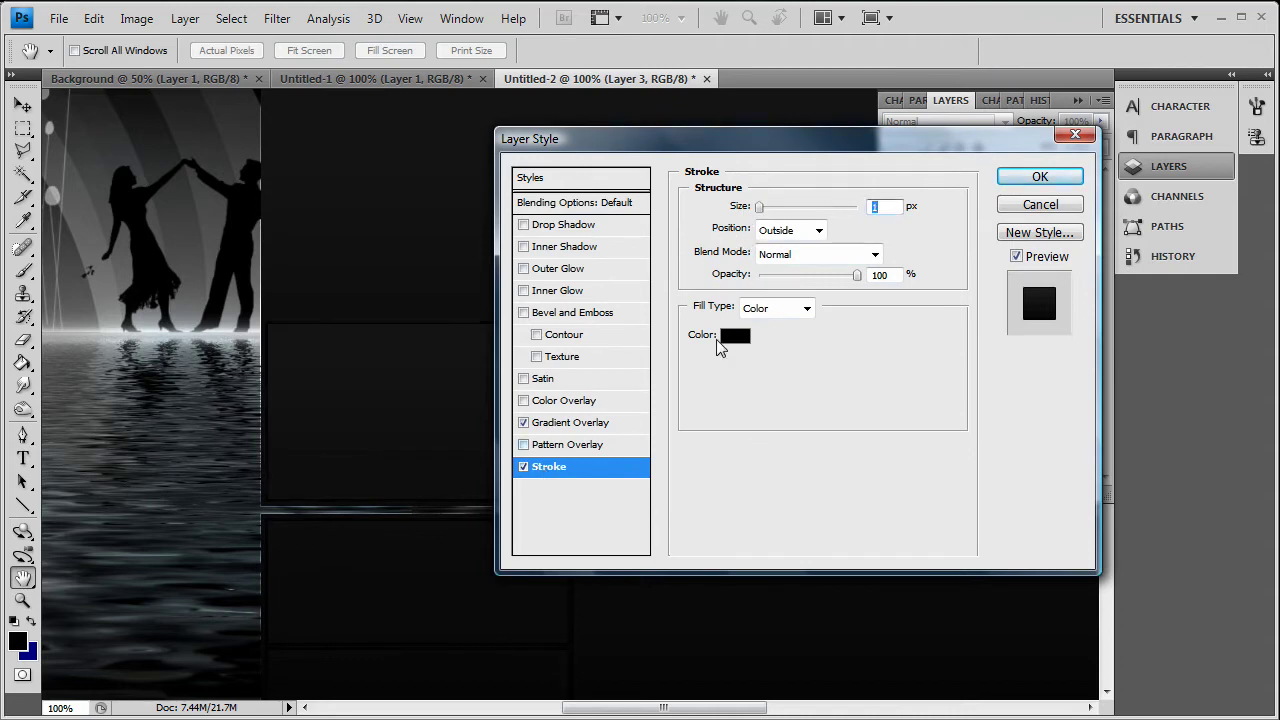
pyautogui.click(814, 232)
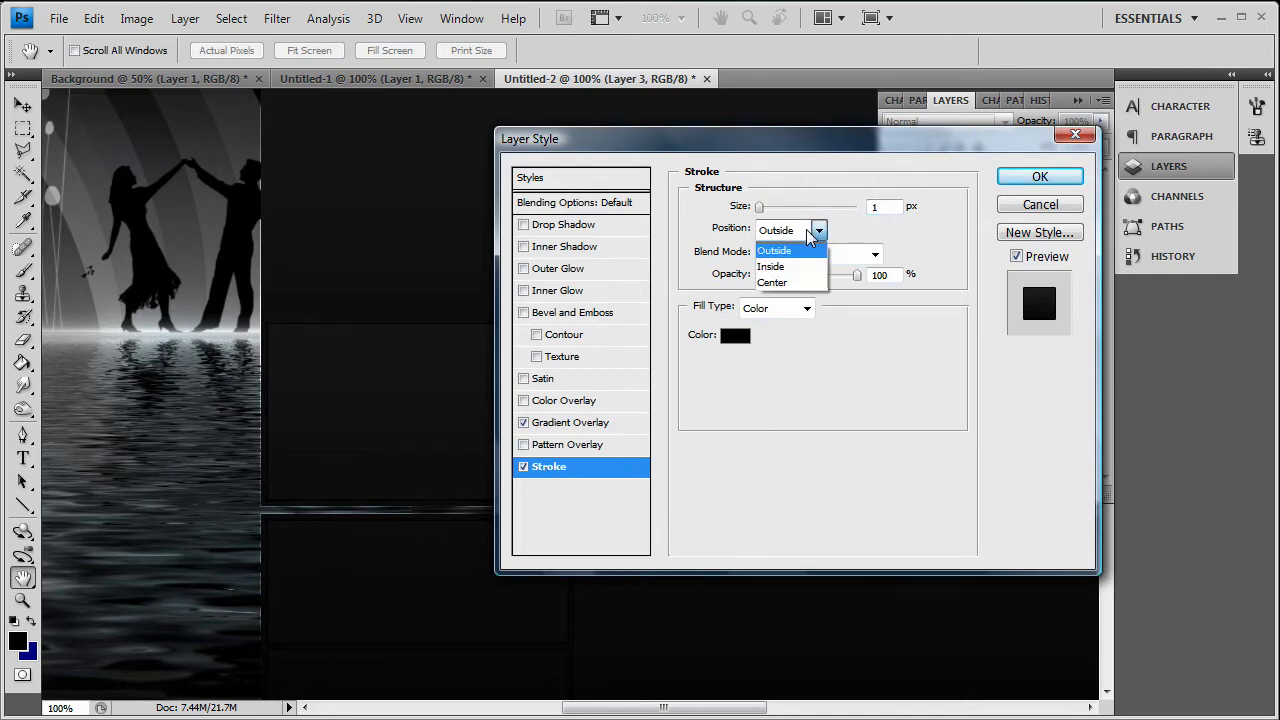
pyautogui.click(820, 231)
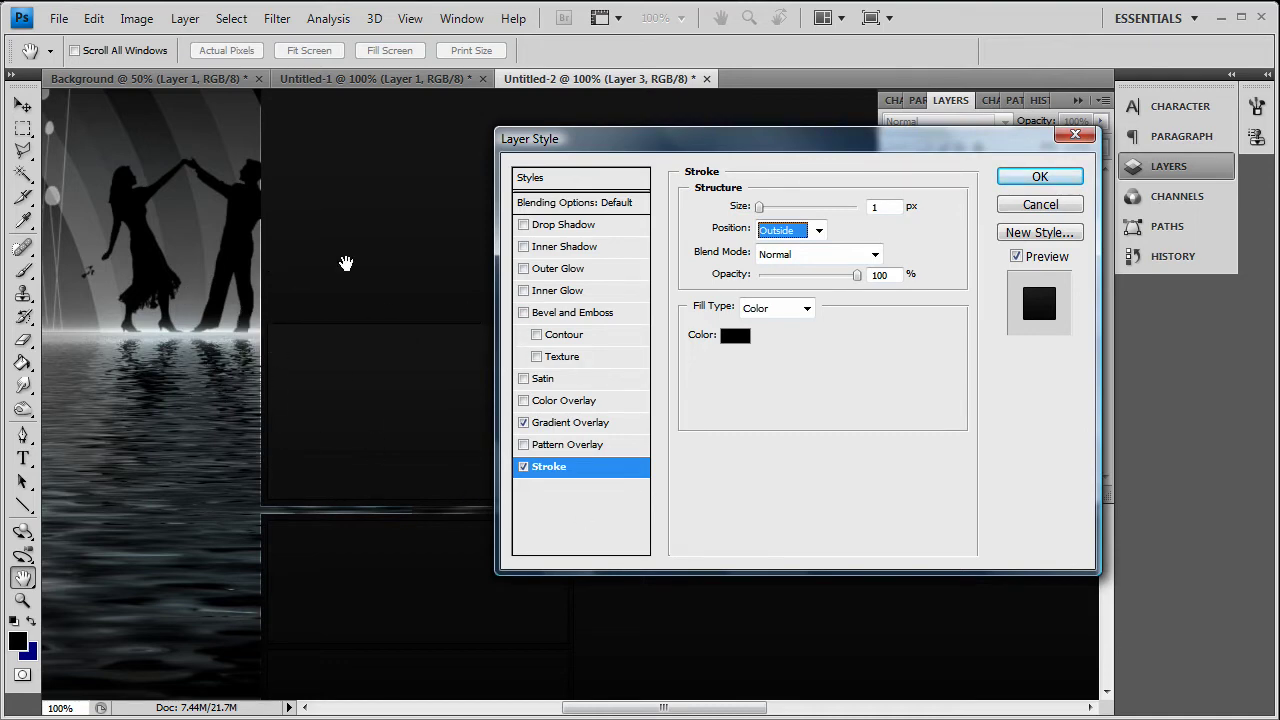
# Set Layer 3's stroke colour to a very dark grey, darkened from a tone sampled in the water, and apply the style.
pyautogui.click(736, 336)
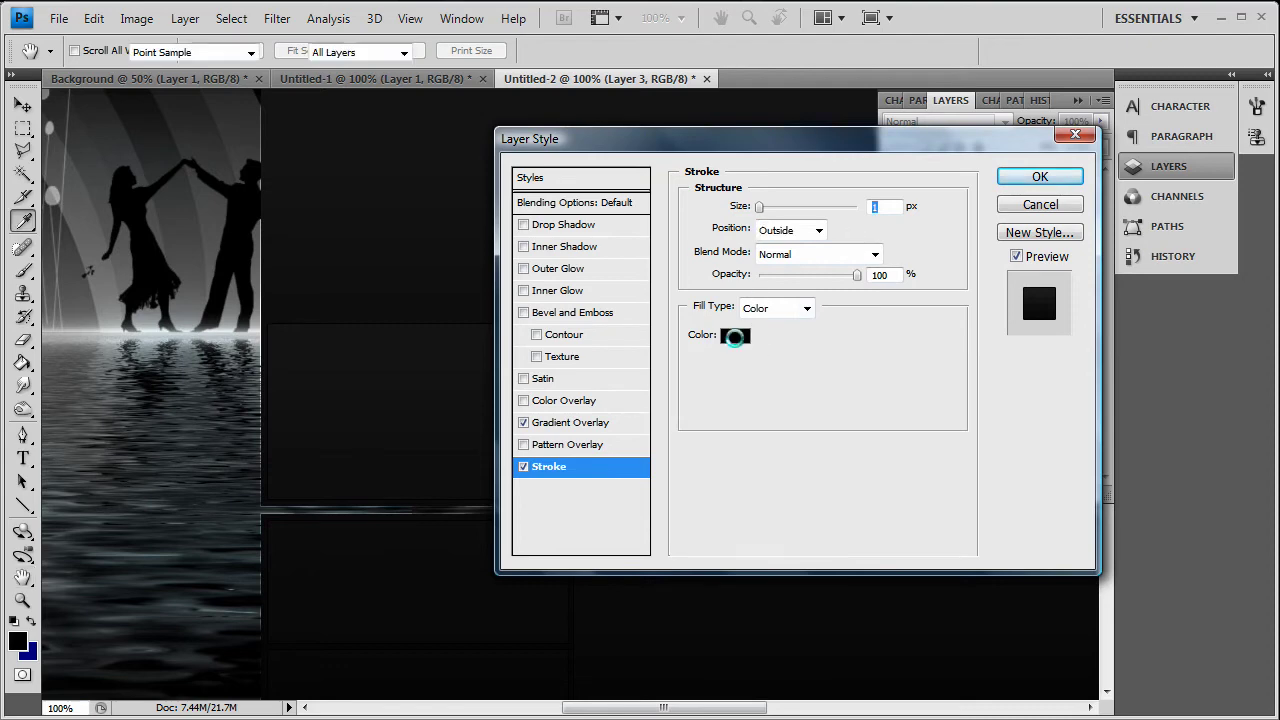
pyautogui.click(172, 490)
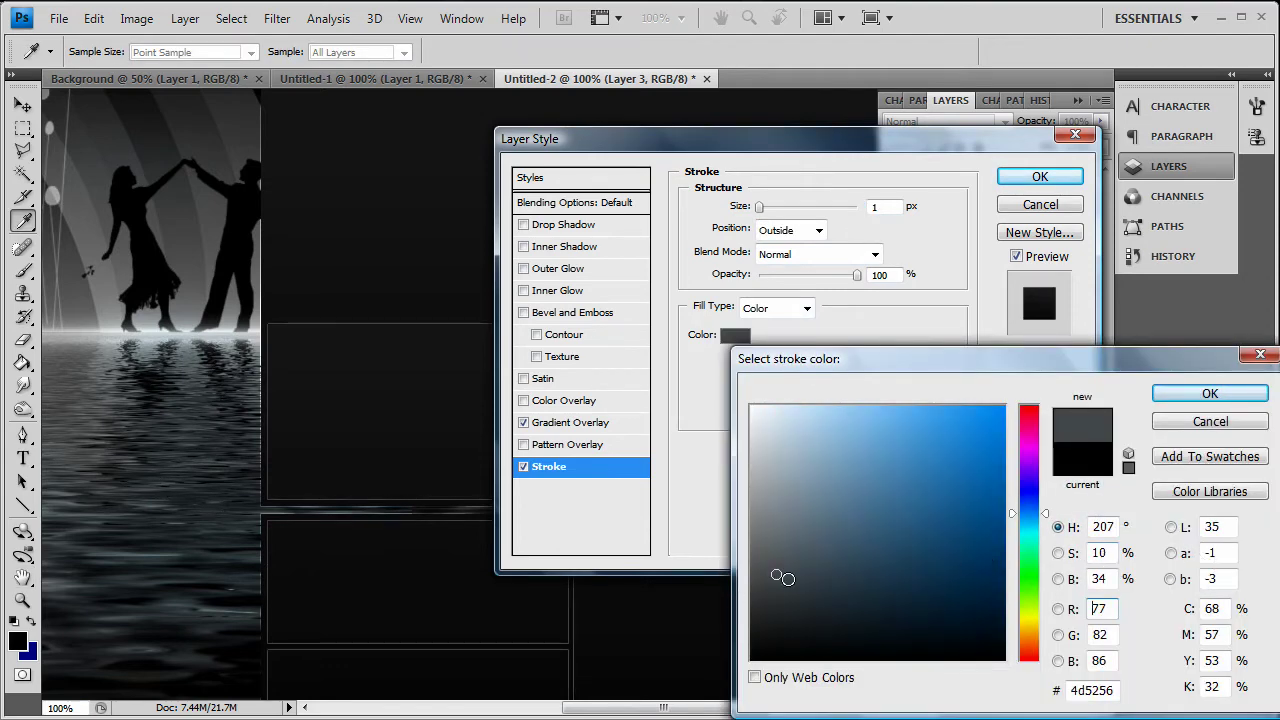
pyautogui.moveTo(776, 574); pyautogui.dragTo(752, 620)
pyautogui.click(1210, 393)
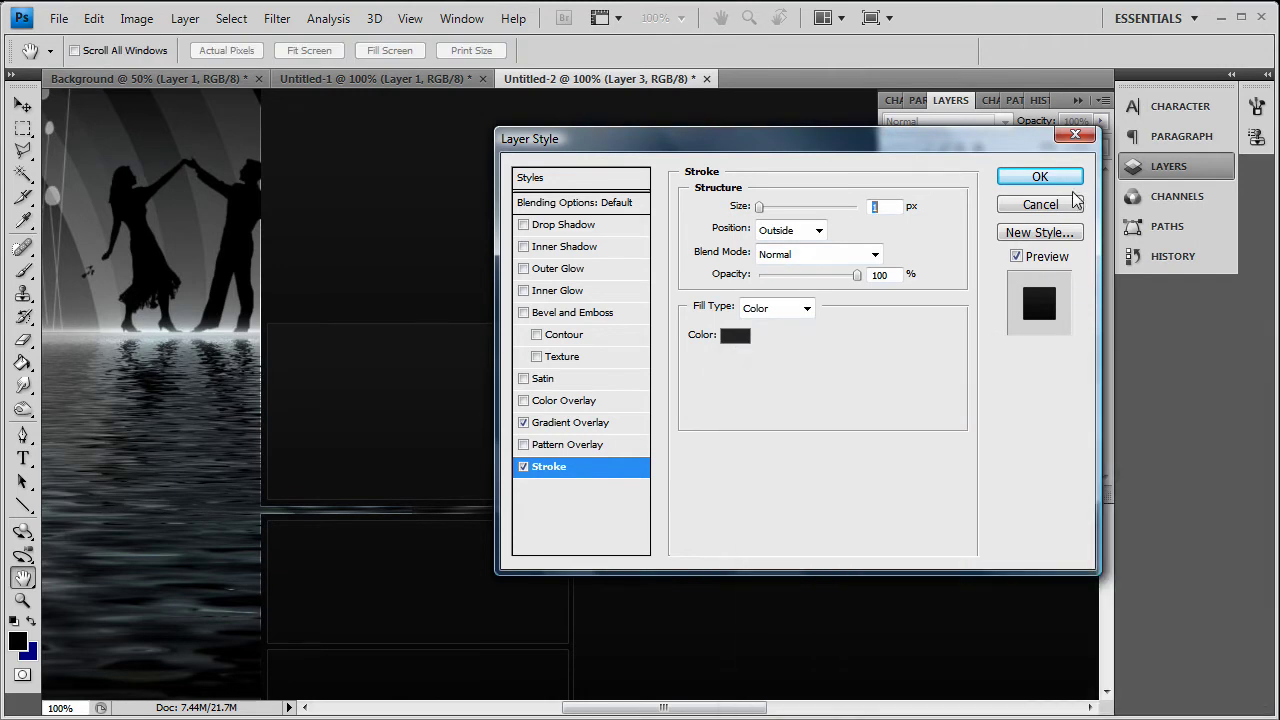
pyautogui.click(1060, 177)
# Switch the fill type of Layer 3's stroke to Gradient in its layer style.
pyautogui.moveTo(711, 708); pyautogui.dragTo(828, 708)
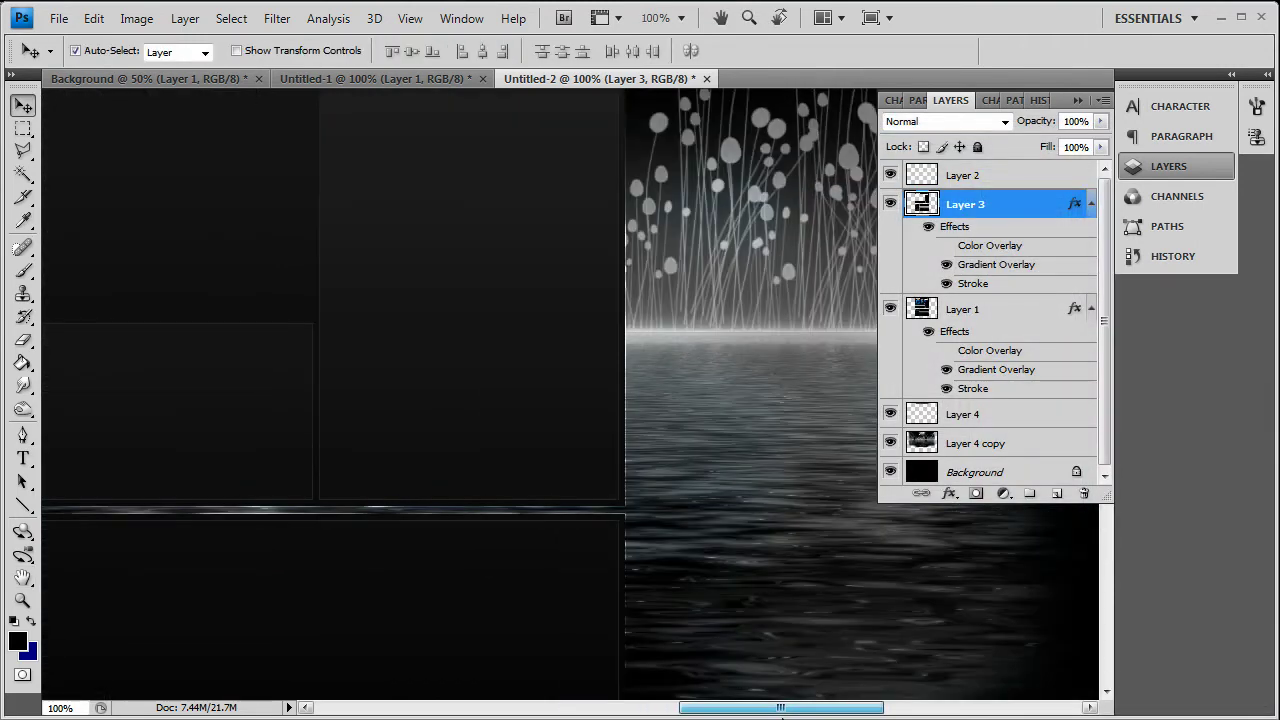
pyautogui.scroll(5, 650, 540)
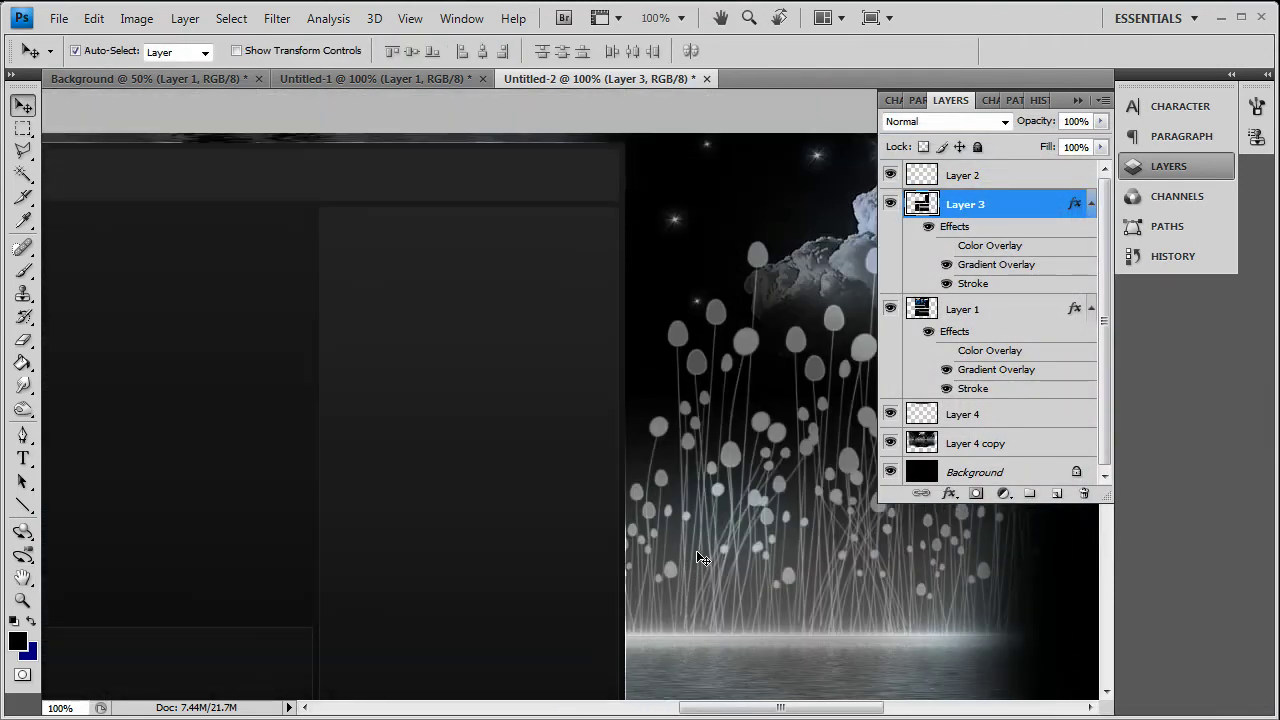
pyautogui.scroll(2, 696, 552)
pyautogui.moveTo(817, 712); pyautogui.dragTo(735, 711)
pyautogui.rightClick(996, 210)
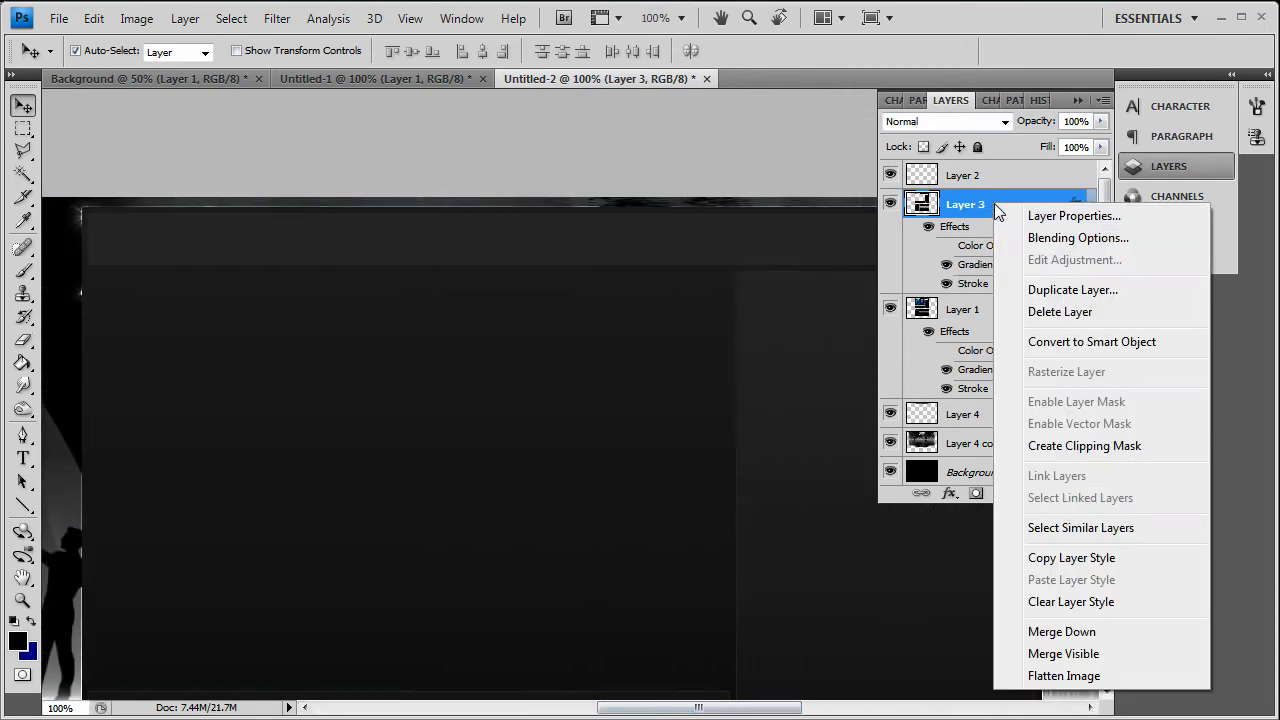
pyautogui.click(1062, 238)
pyautogui.click(552, 467)
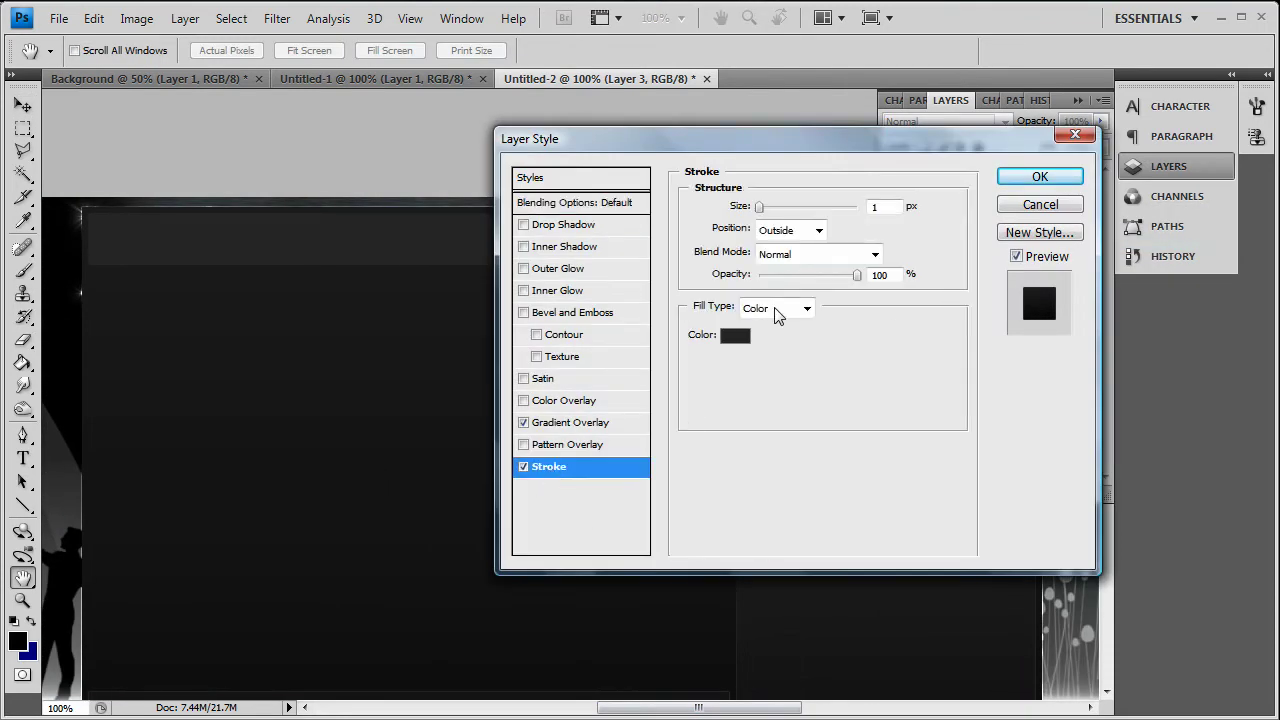
pyautogui.click(778, 310)
pyautogui.click(770, 348)
# Set the end stop of Layer 3's stroke gradient to a dark neutral grey, darkened from a tone sampled in the background scene.
pyautogui.click(768, 342)
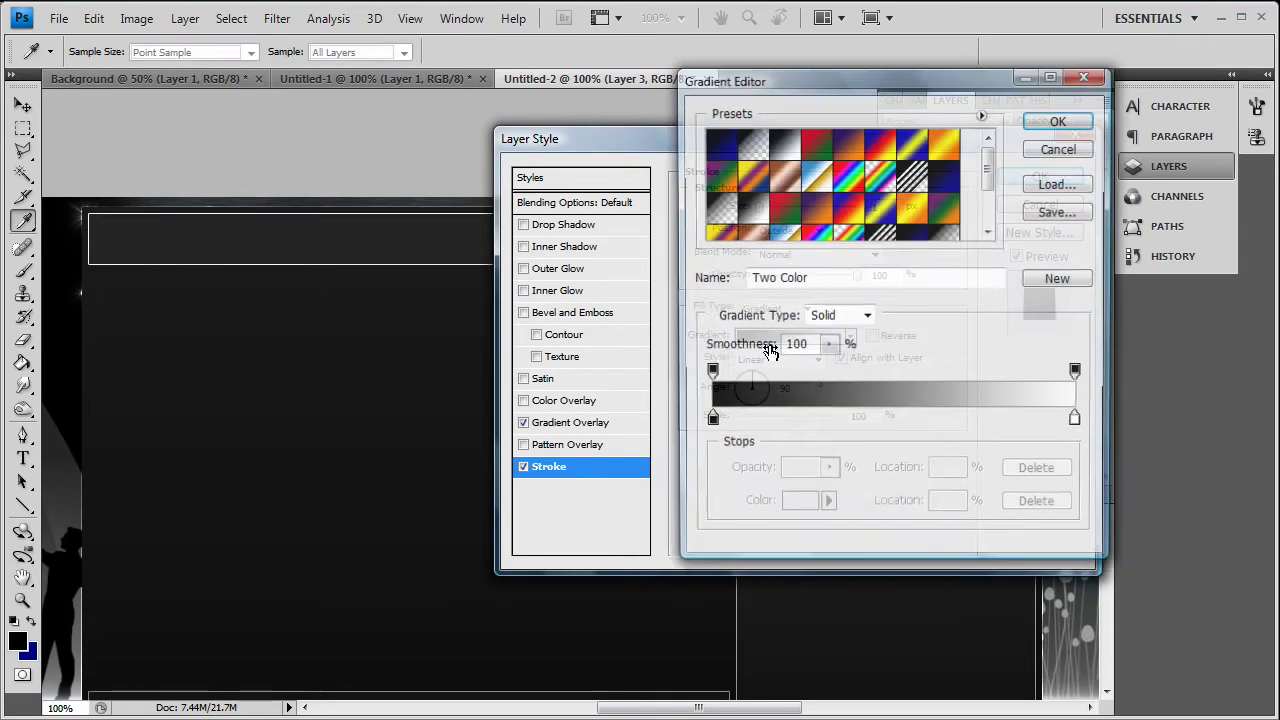
pyautogui.click(1077, 423)
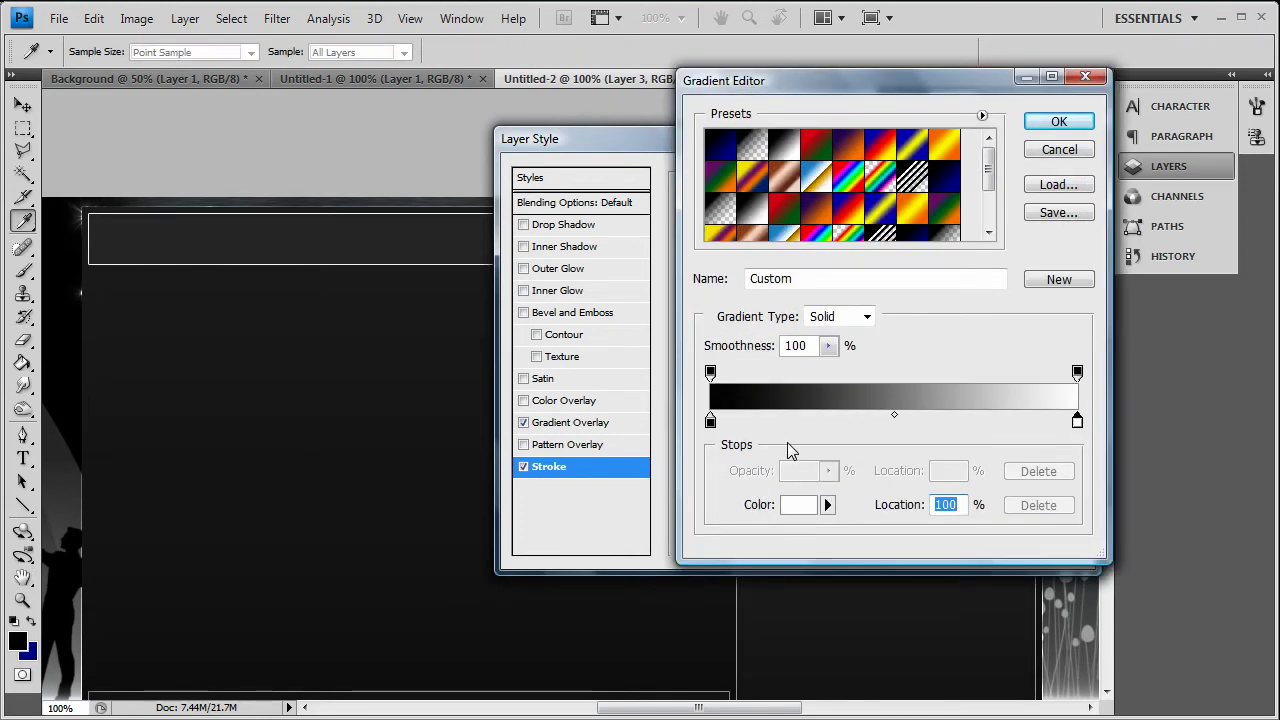
pyautogui.moveTo(720, 712); pyautogui.dragTo(674, 712)
pyautogui.click(797, 505)
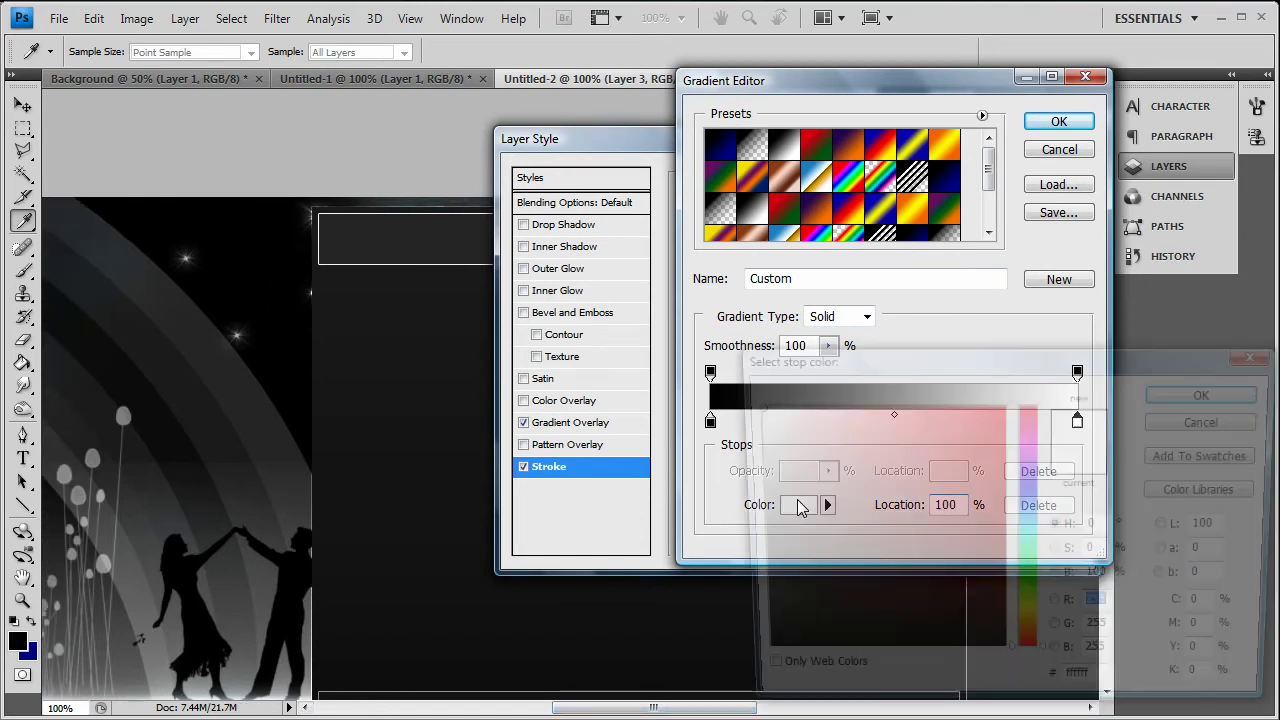
pyautogui.moveTo(809, 491); pyautogui.dragTo(745, 545)
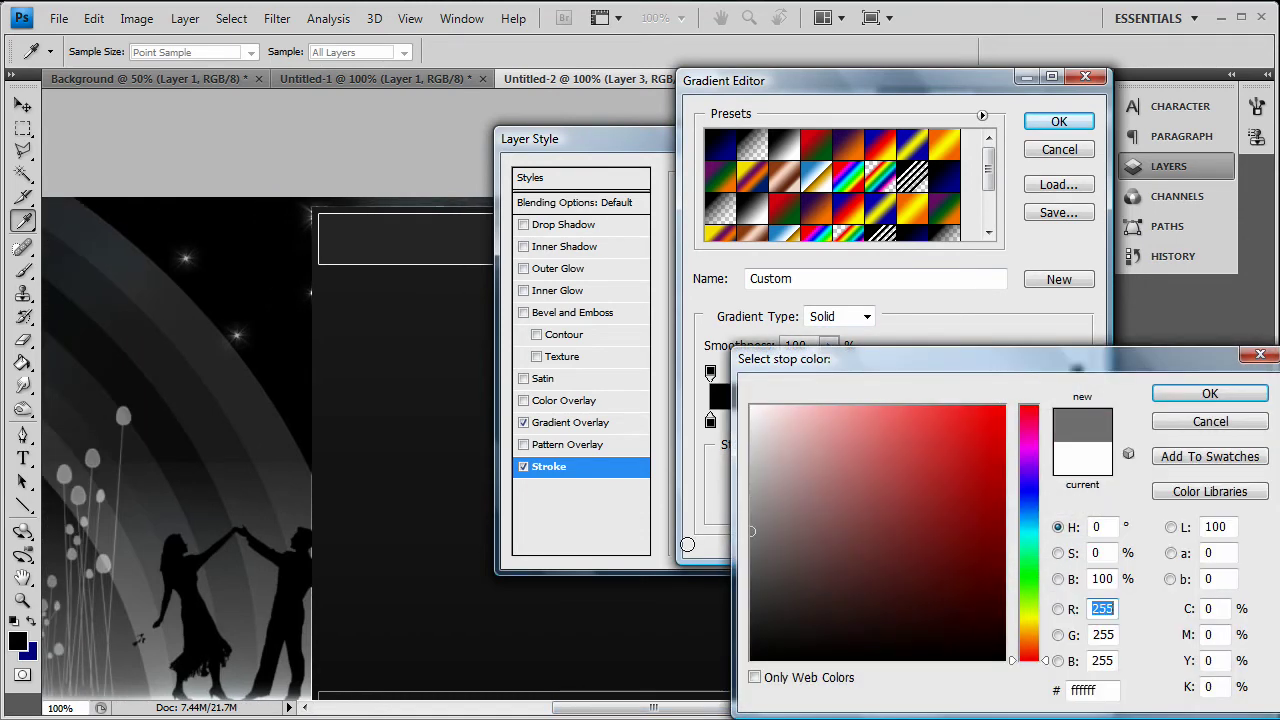
pyautogui.click(278, 449)
pyautogui.moveTo(758, 608); pyautogui.dragTo(750, 597)
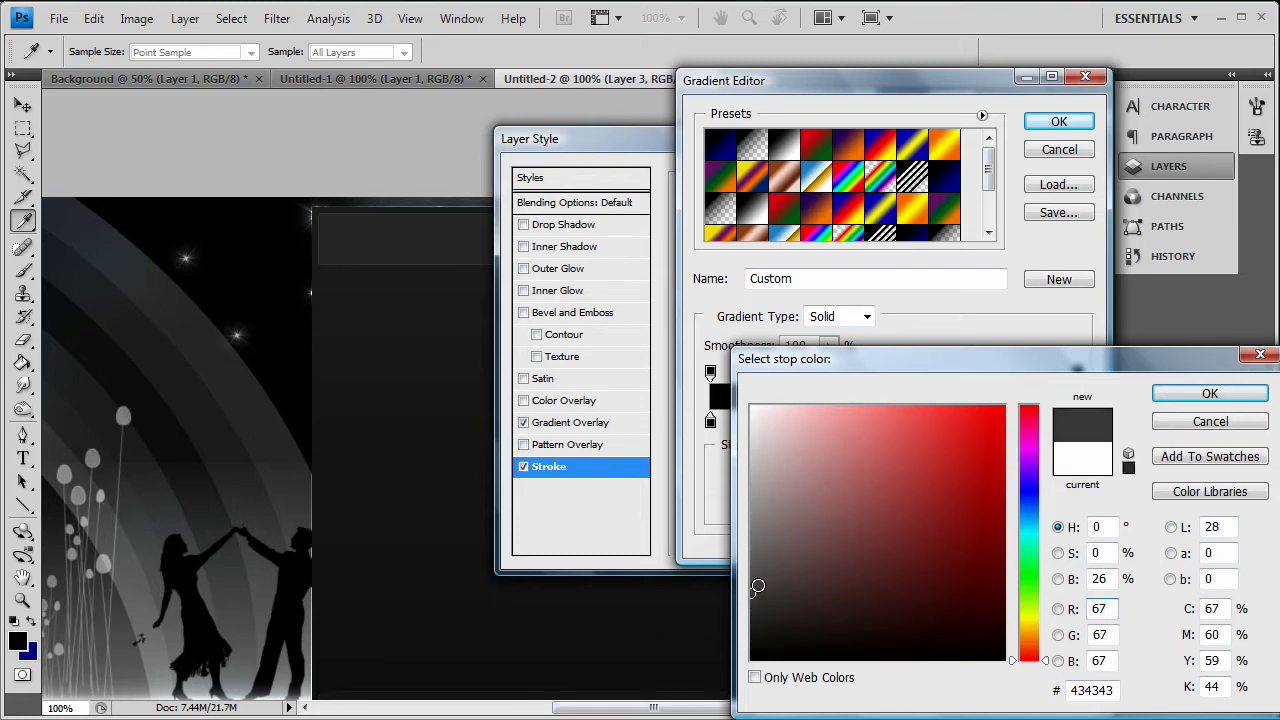
pyautogui.click(1222, 393)
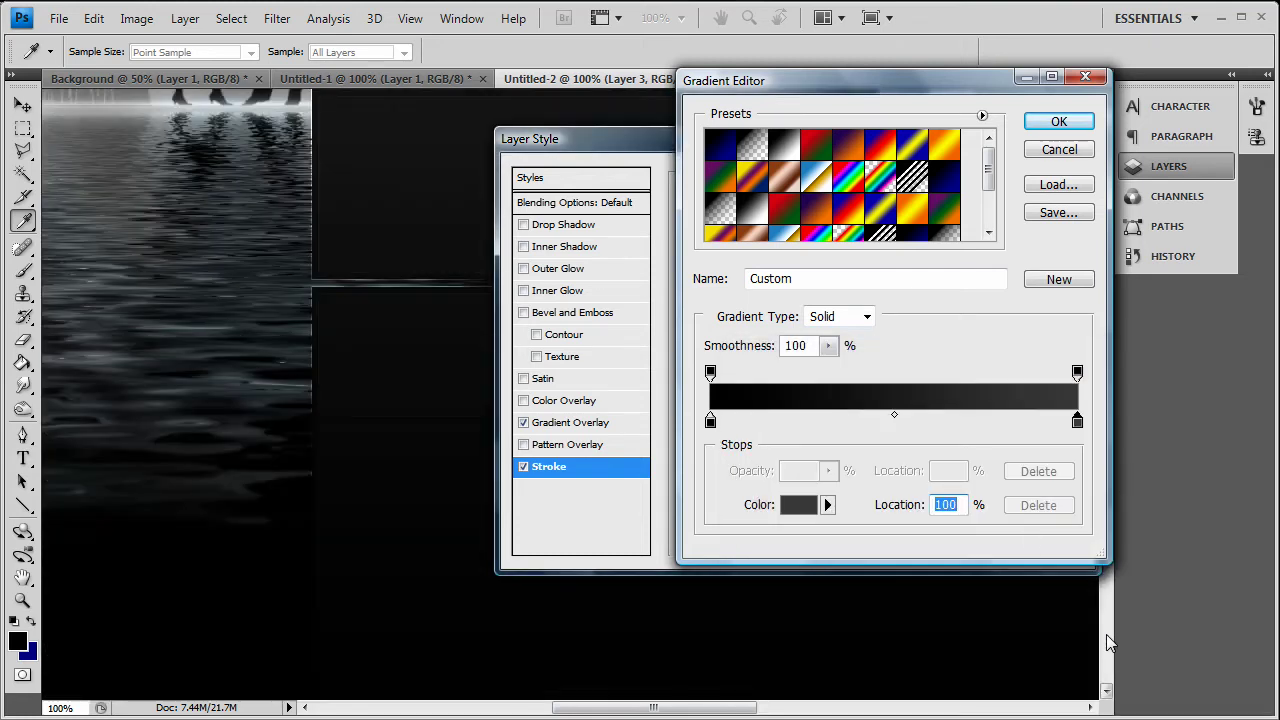
# Set the start stop of the stroke gradient to near-black 161616, darkened from a sampled water tone, and apply the layer style.
pyautogui.click(711, 421)
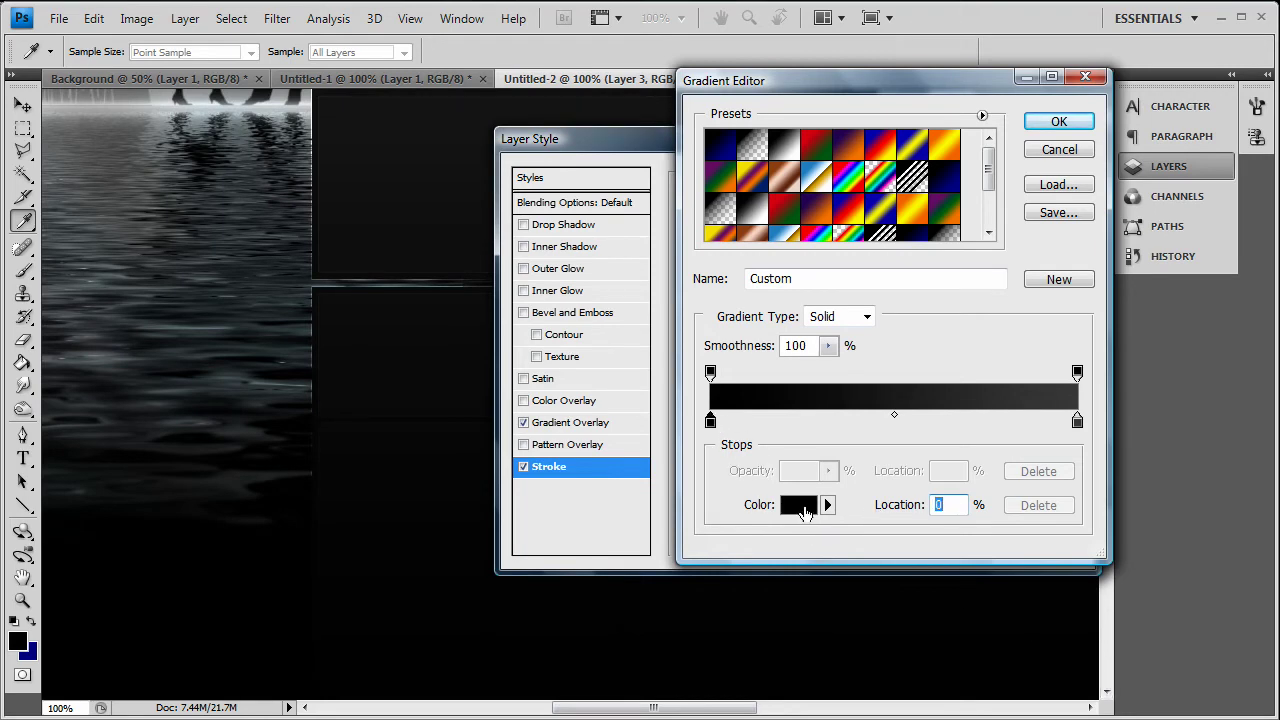
pyautogui.click(800, 505)
pyautogui.click(212, 262)
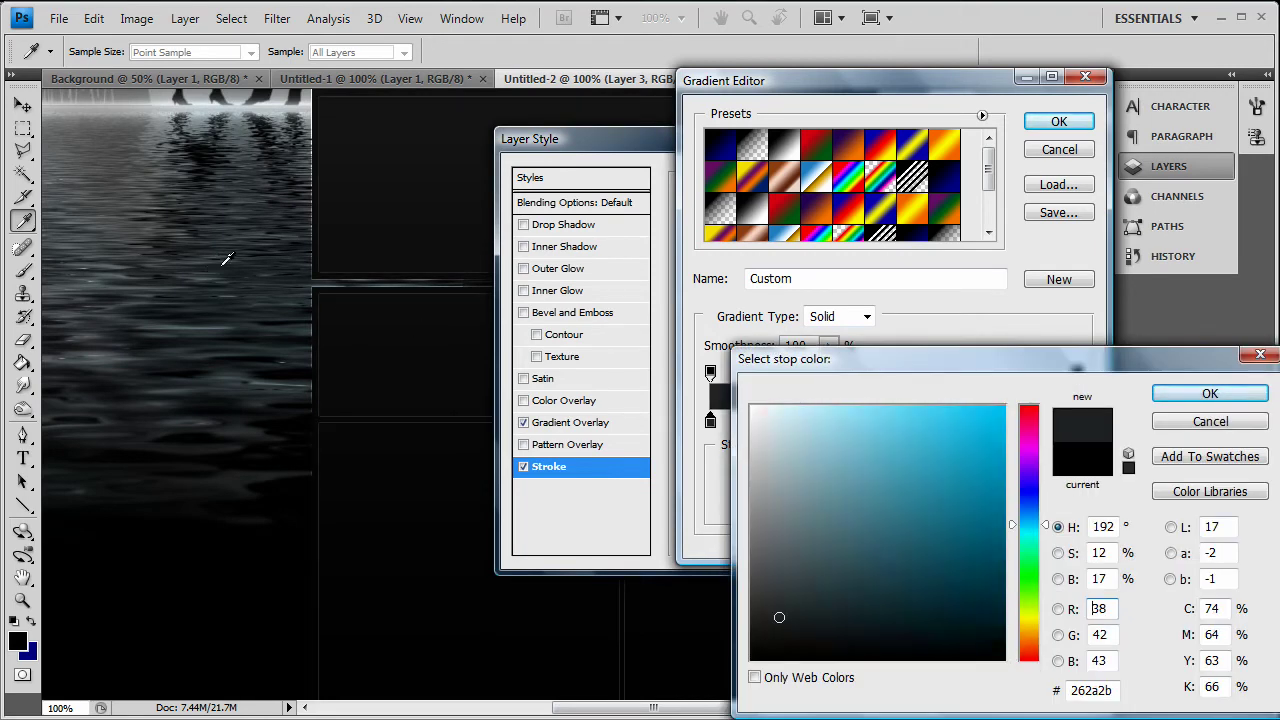
pyautogui.click(761, 631)
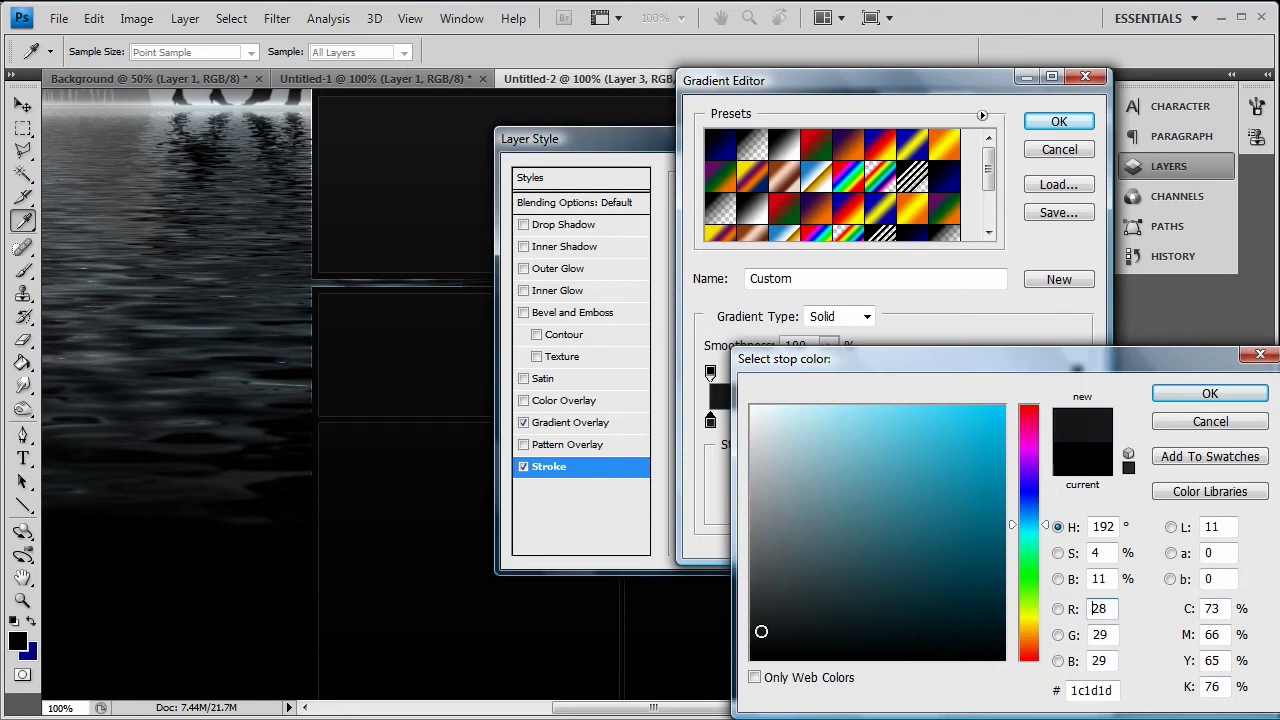
pyautogui.moveTo(758, 629); pyautogui.dragTo(751, 638)
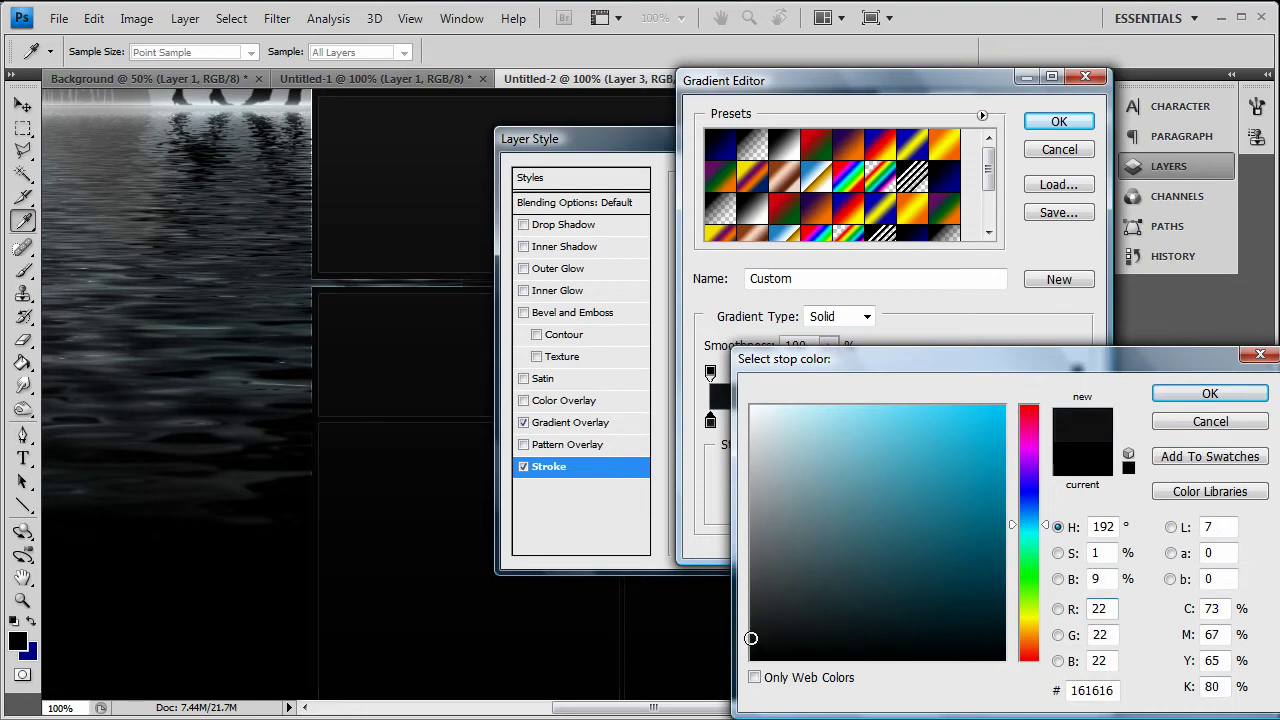
pyautogui.click(1209, 393)
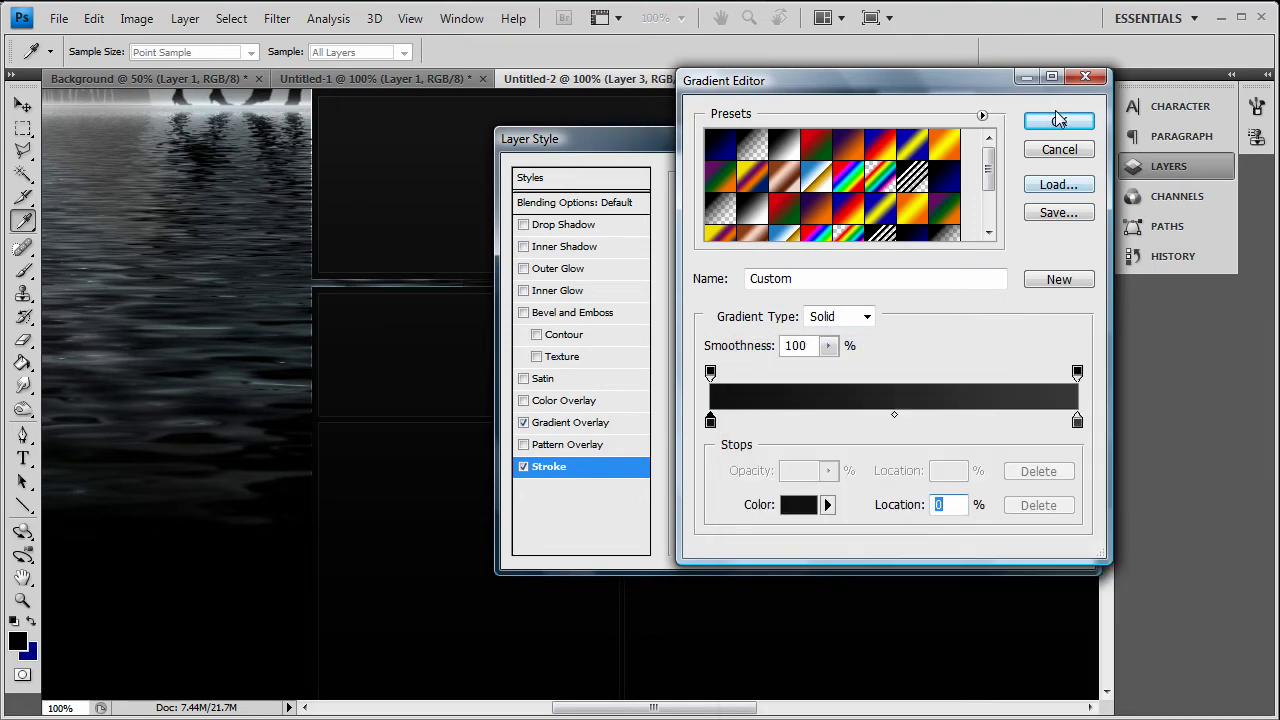
pyautogui.click(1059, 122)
pyautogui.click(1051, 174)
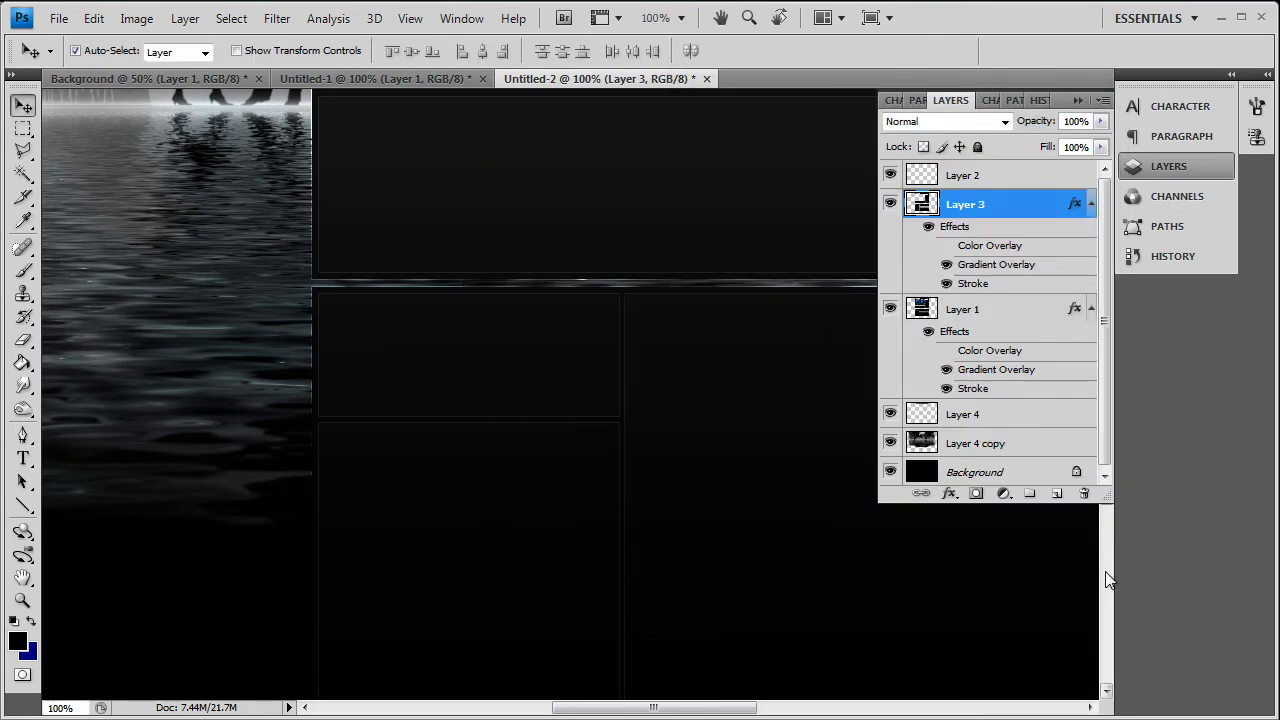
# Move the Layers panel over the middle of the canvas and shorten it to show fewer layers.
pyautogui.moveTo(1059, 101); pyautogui.dragTo(647, 185)
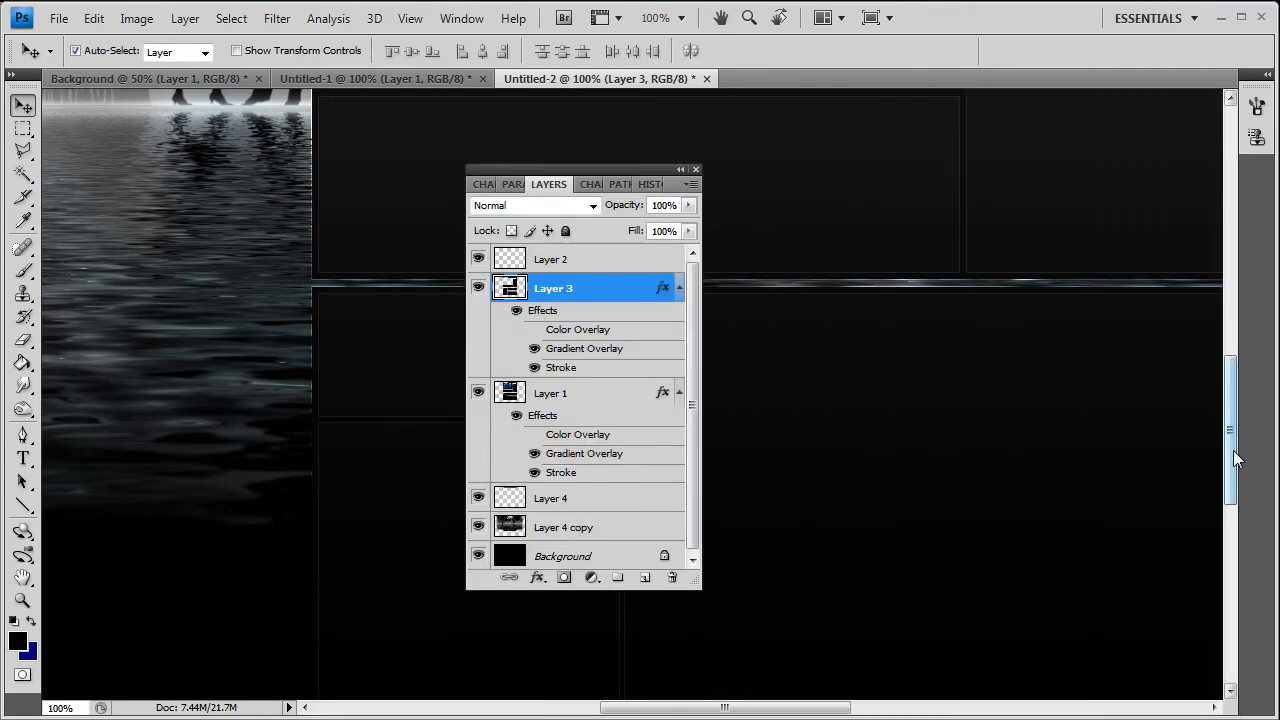
pyautogui.moveTo(1233, 440); pyautogui.dragTo(1237, 324)
pyautogui.moveTo(639, 172); pyautogui.dragTo(681, 215)
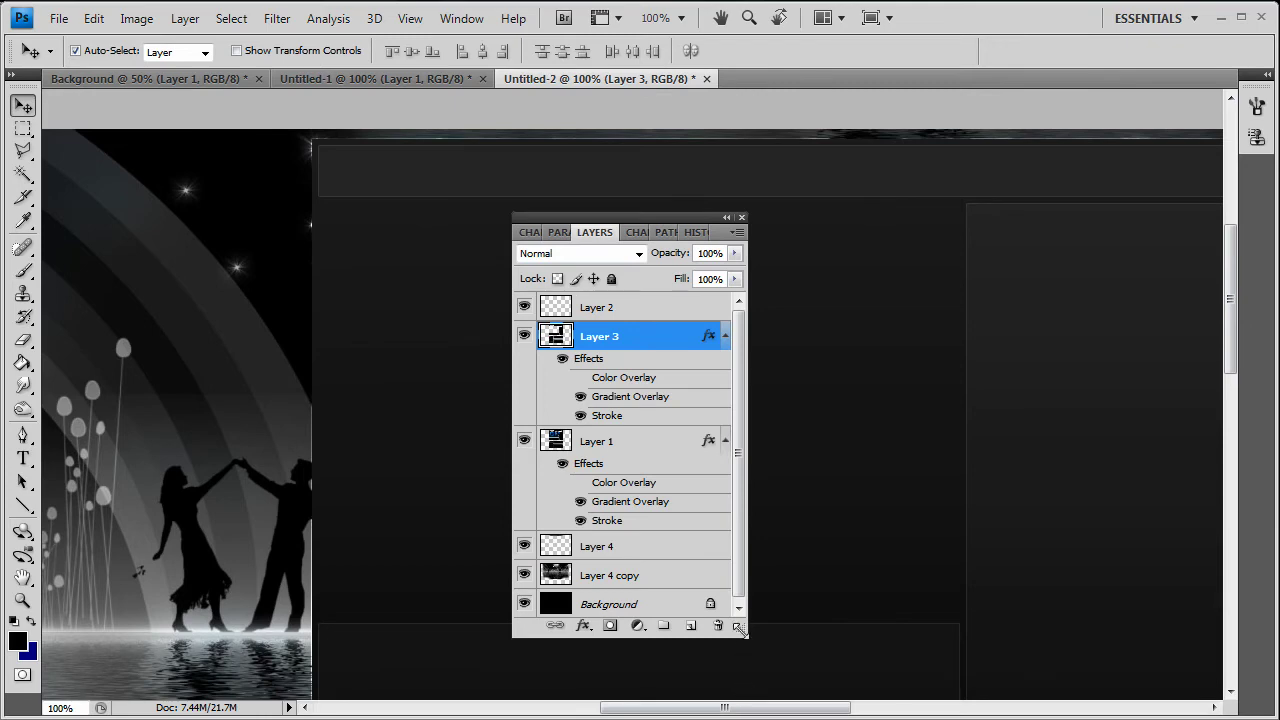
pyautogui.moveTo(740, 630); pyautogui.dragTo(740, 458)
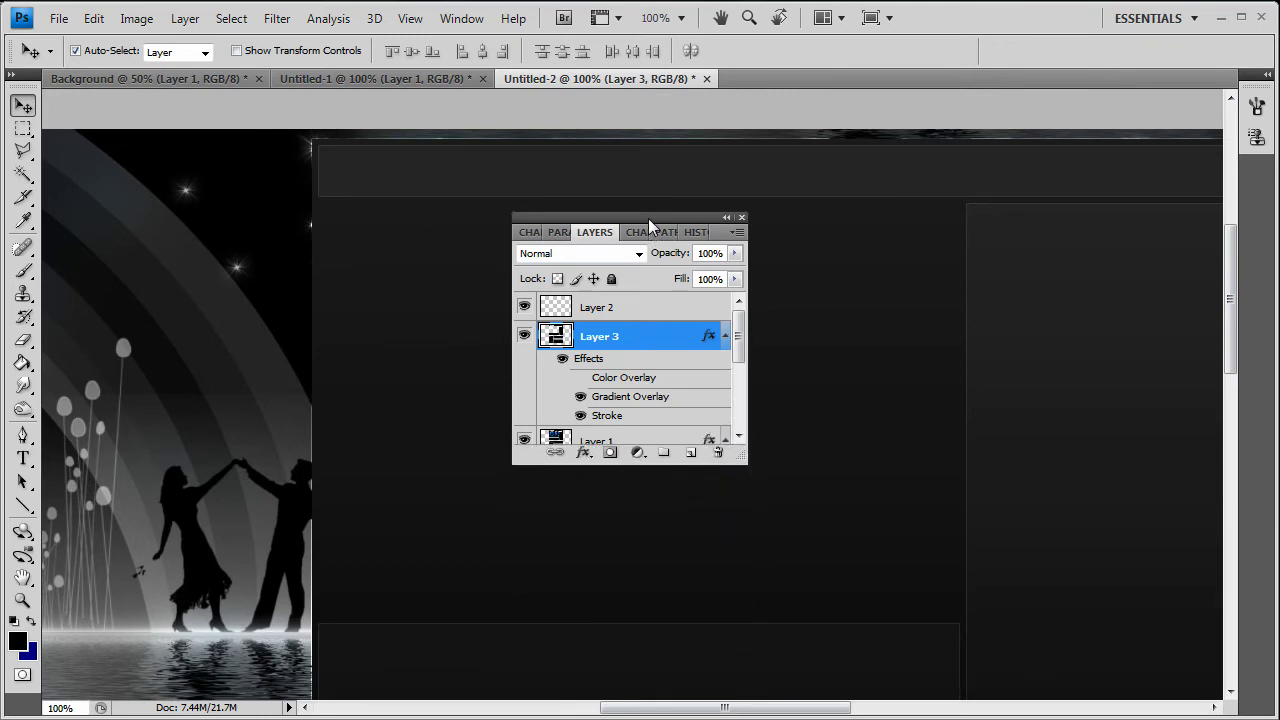
pyautogui.moveTo(648, 218); pyautogui.dragTo(739, 268)
# Lower the opacity of Layer 1, the large panel behind the inner boxes, to 57%.
pyautogui.moveTo(1230, 290); pyautogui.dragTo(1222, 340)
pyautogui.click(425, 265)
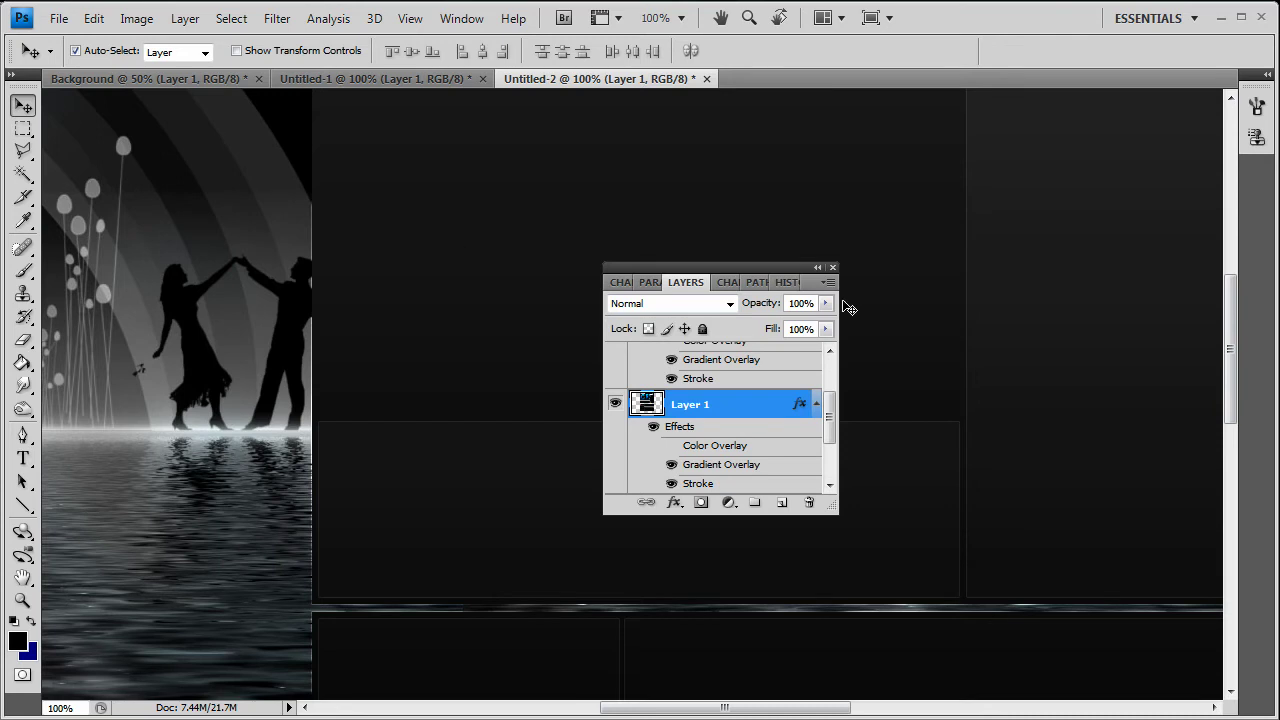
pyautogui.click(826, 303)
pyautogui.moveTo(829, 328); pyautogui.dragTo(785, 328)
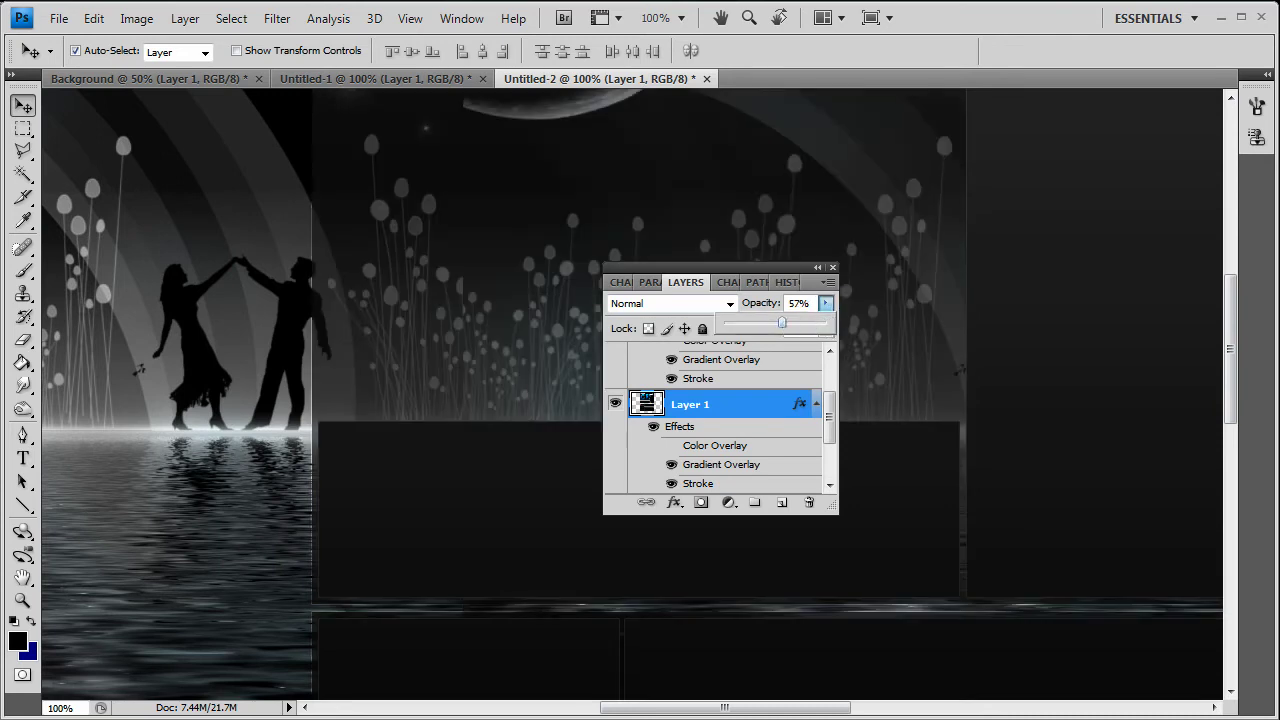
# Examine how the night scene shows through the semi-transparent Layer 1 around the header, content boxes and water strip.
pyautogui.moveTo(653, 708)
pyautogui.mouseDown()
pyautogui.moveTo(900, 708)
pyautogui.moveTo(663, 716)
pyautogui.mouseUp()
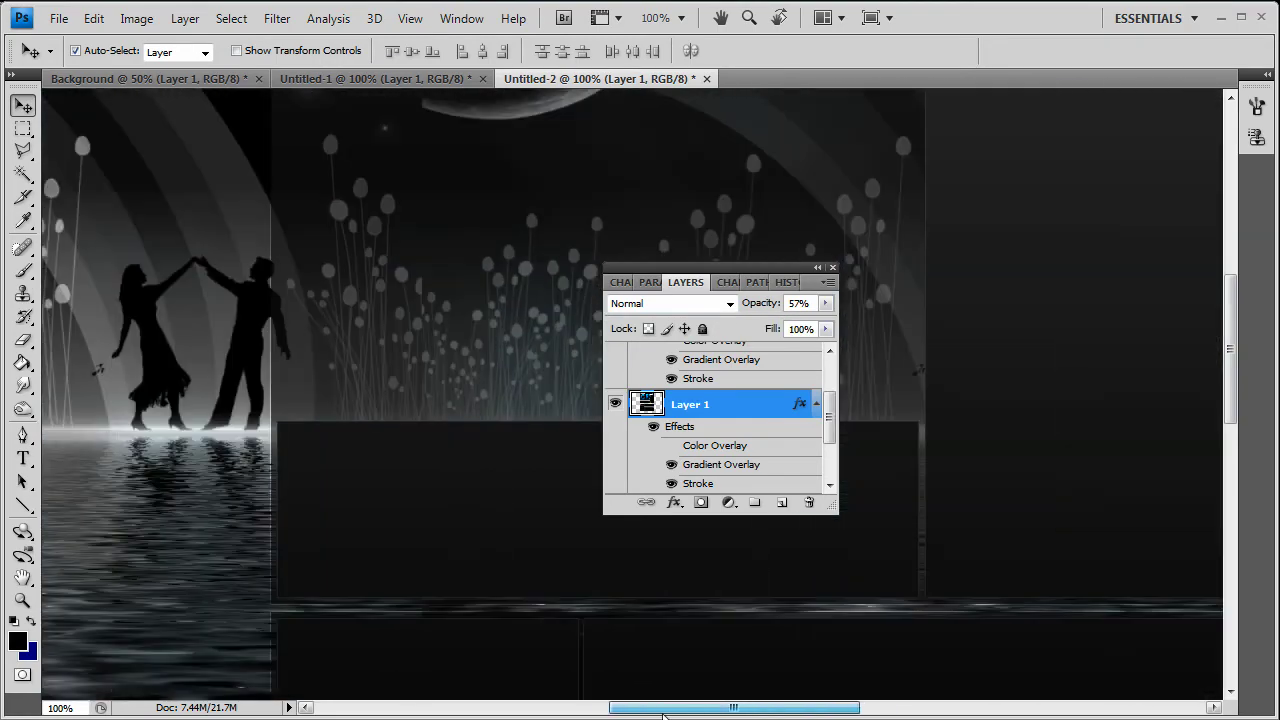
pyautogui.scroll(5, 537, 517)
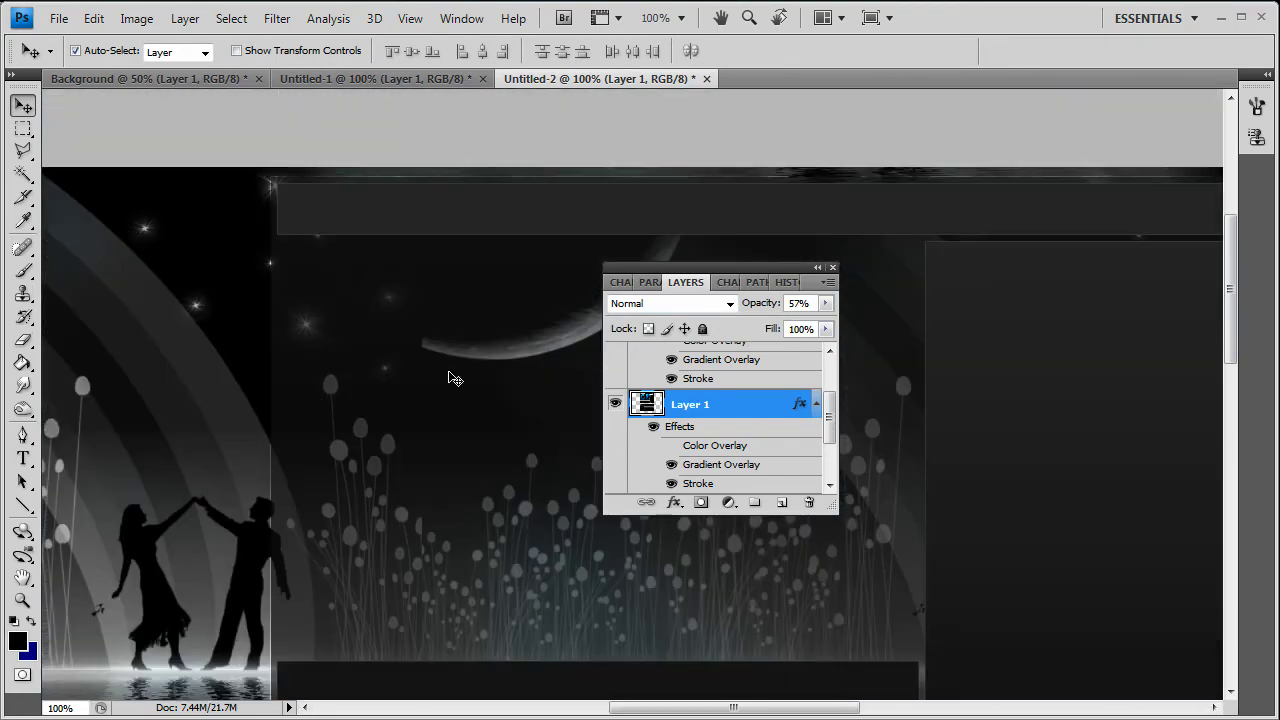
pyautogui.scroll(-1, 450, 378)
pyautogui.scroll(-7, 440, 290)
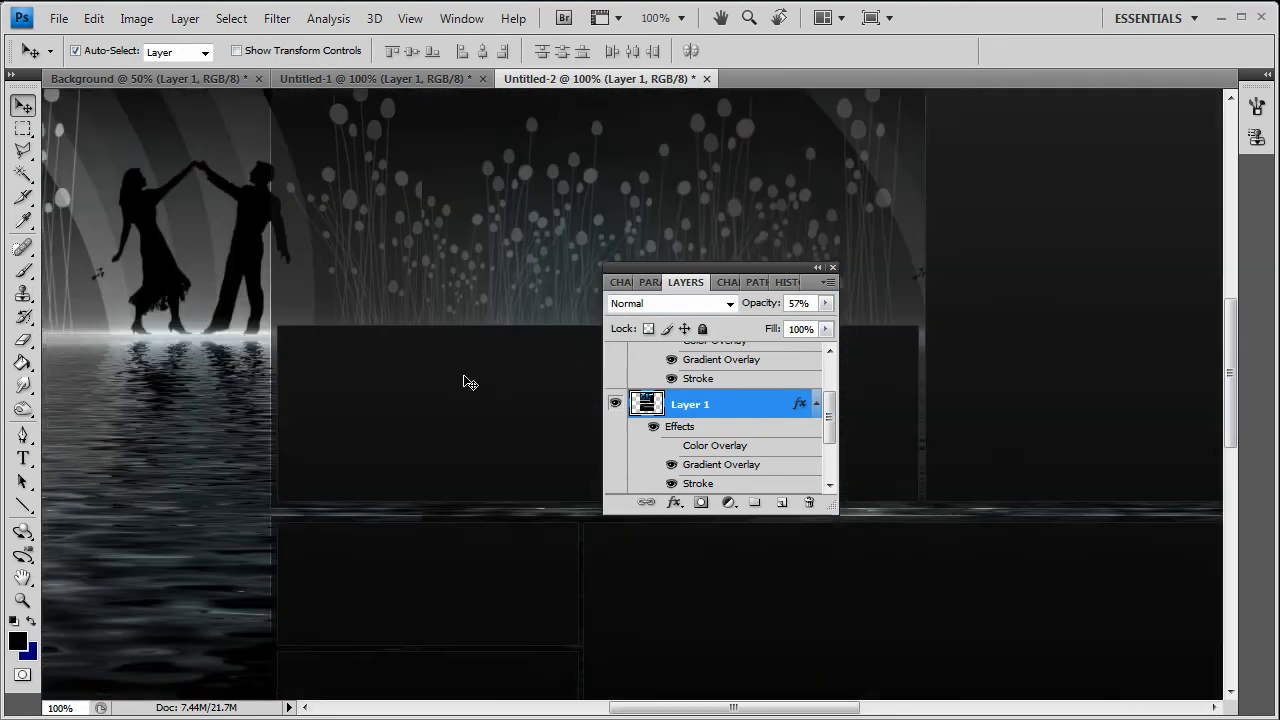
pyautogui.scroll(-1, 493, 405)
pyautogui.scroll(5, 499, 413)
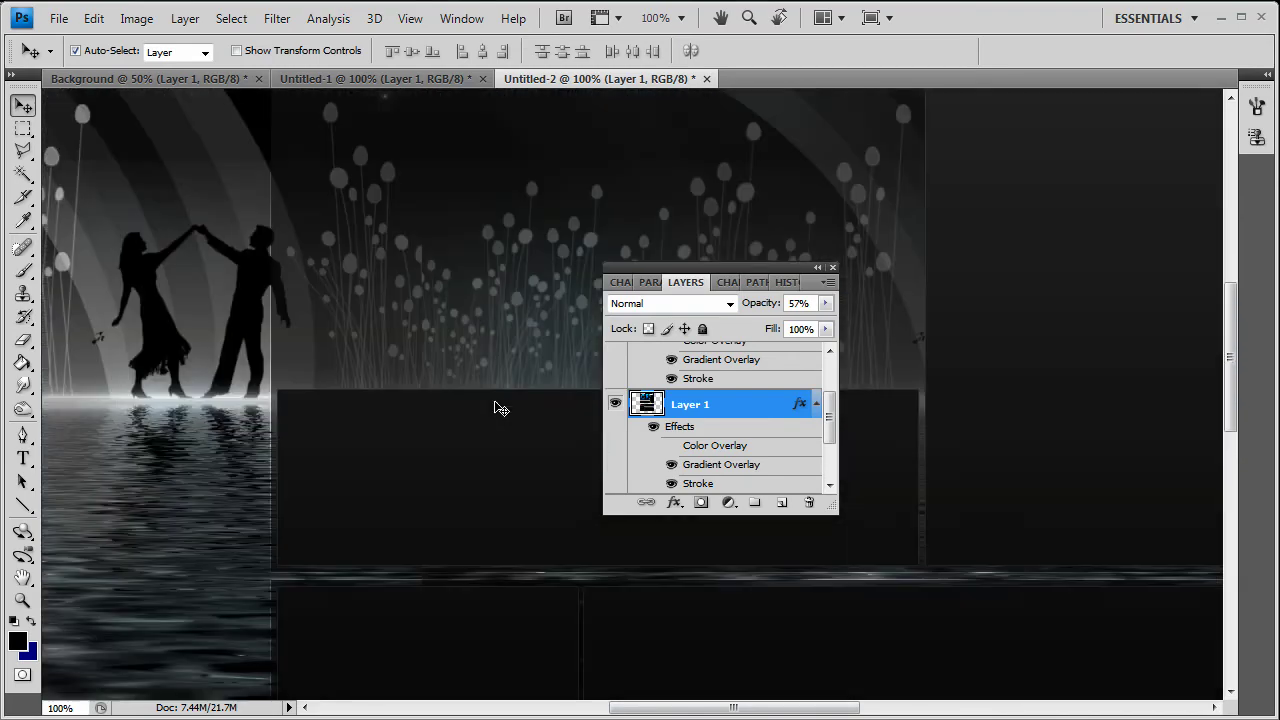
pyautogui.scroll(-2, 524, 419)
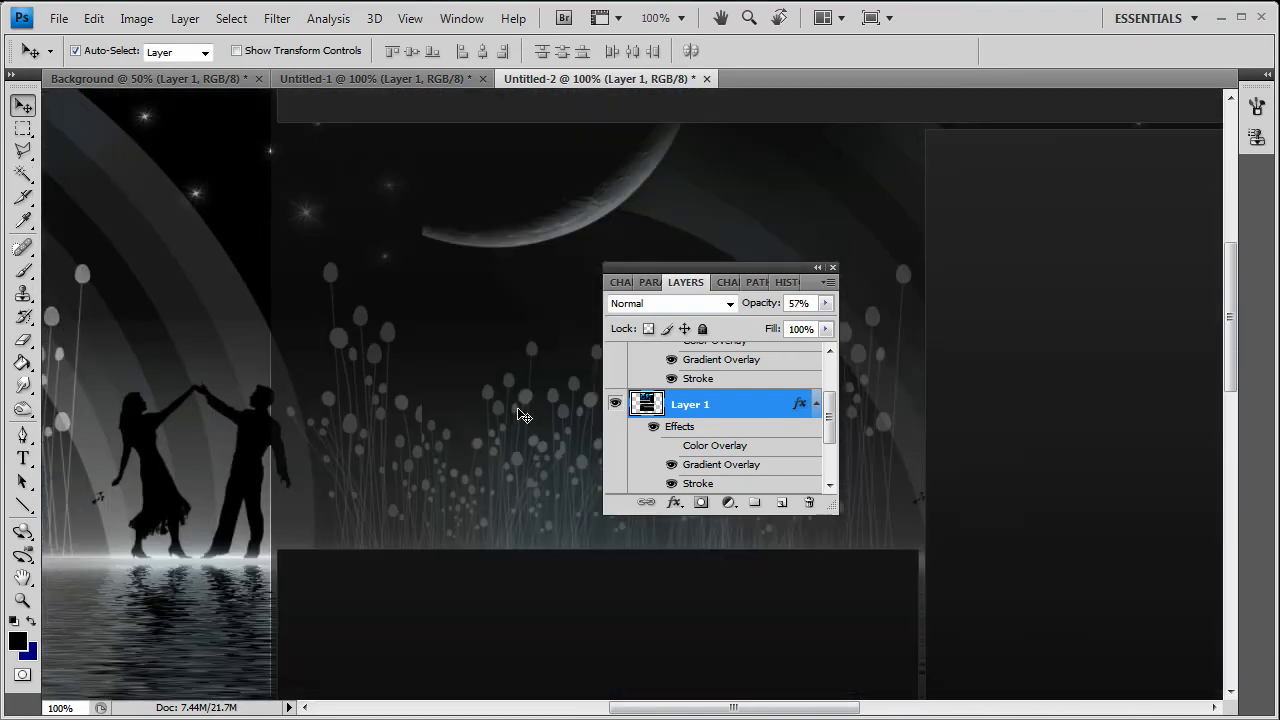
pyautogui.scroll(-2, 490, 400)
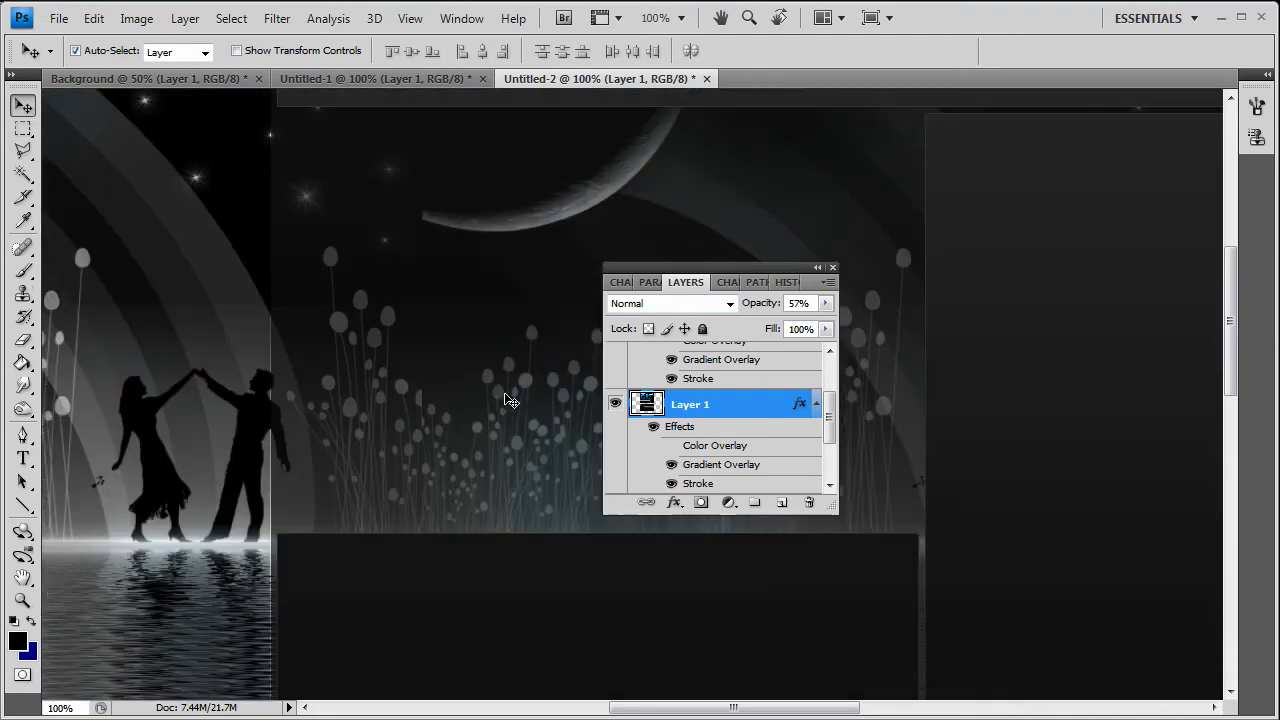
pyautogui.scroll(2, 452, 399)
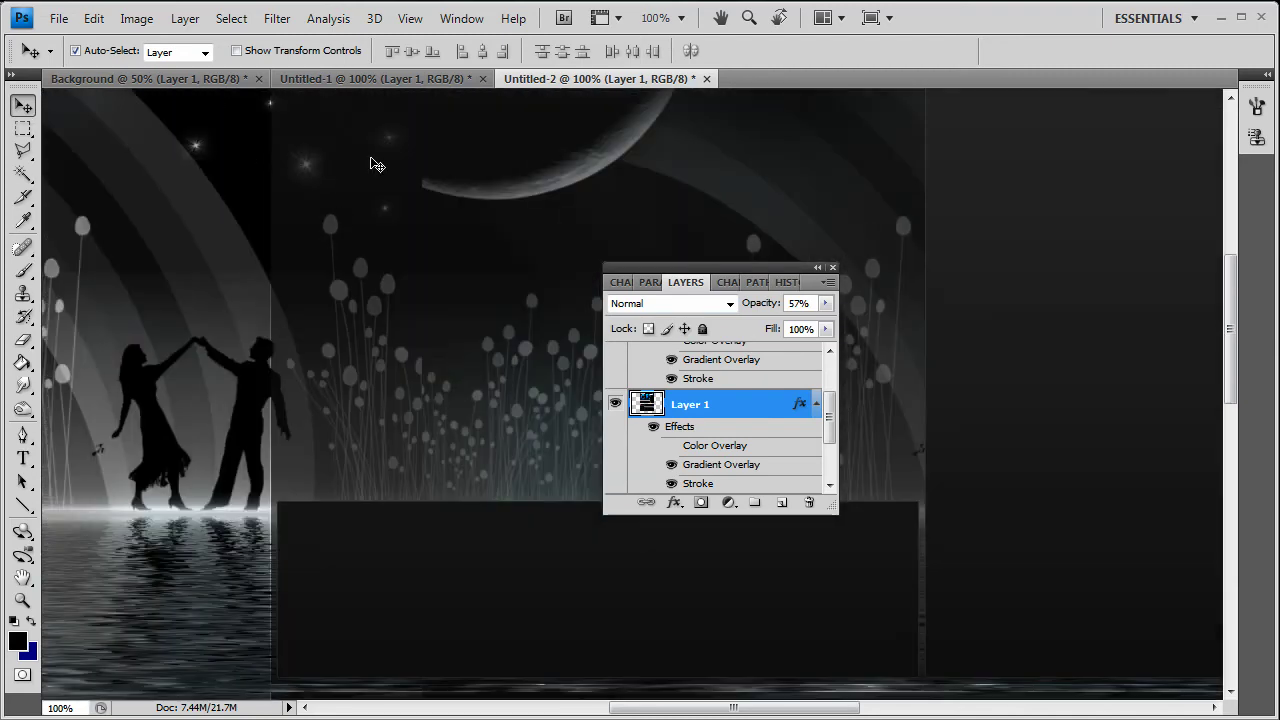
pyautogui.scroll(2, 447, 329)
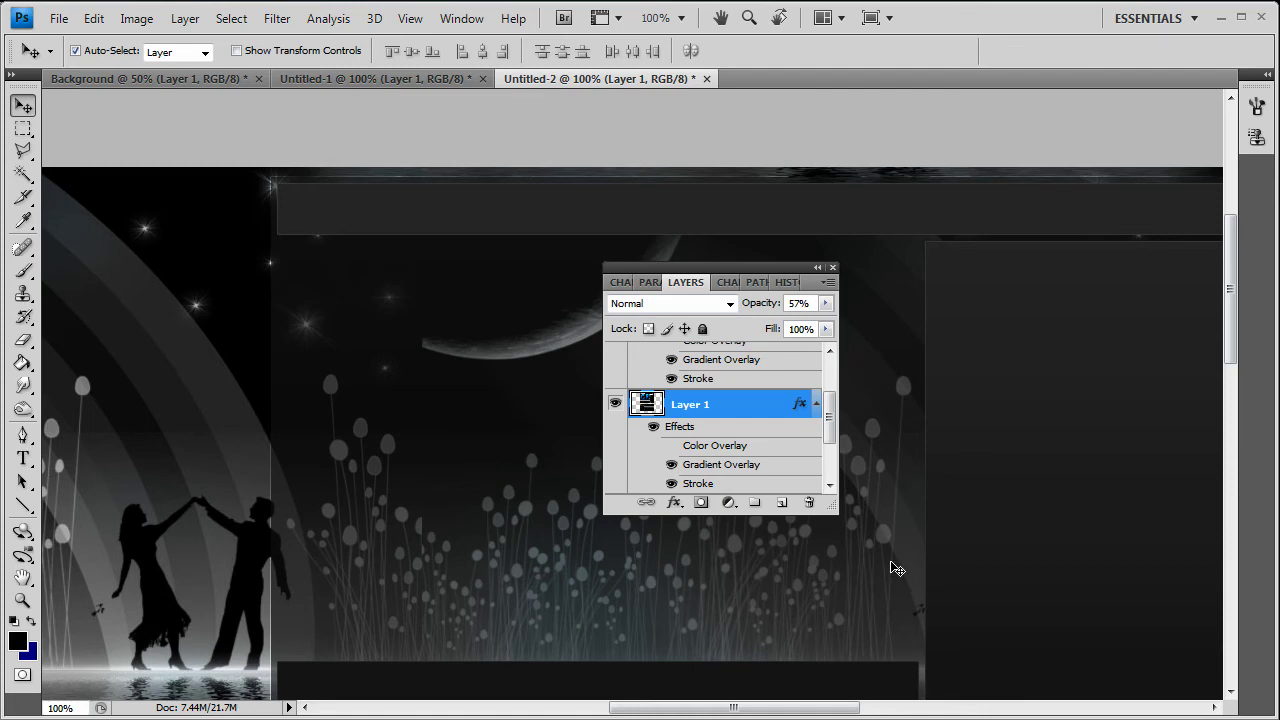
pyautogui.scroll(-1, 896, 568)
pyautogui.scroll(-1, 910, 550)
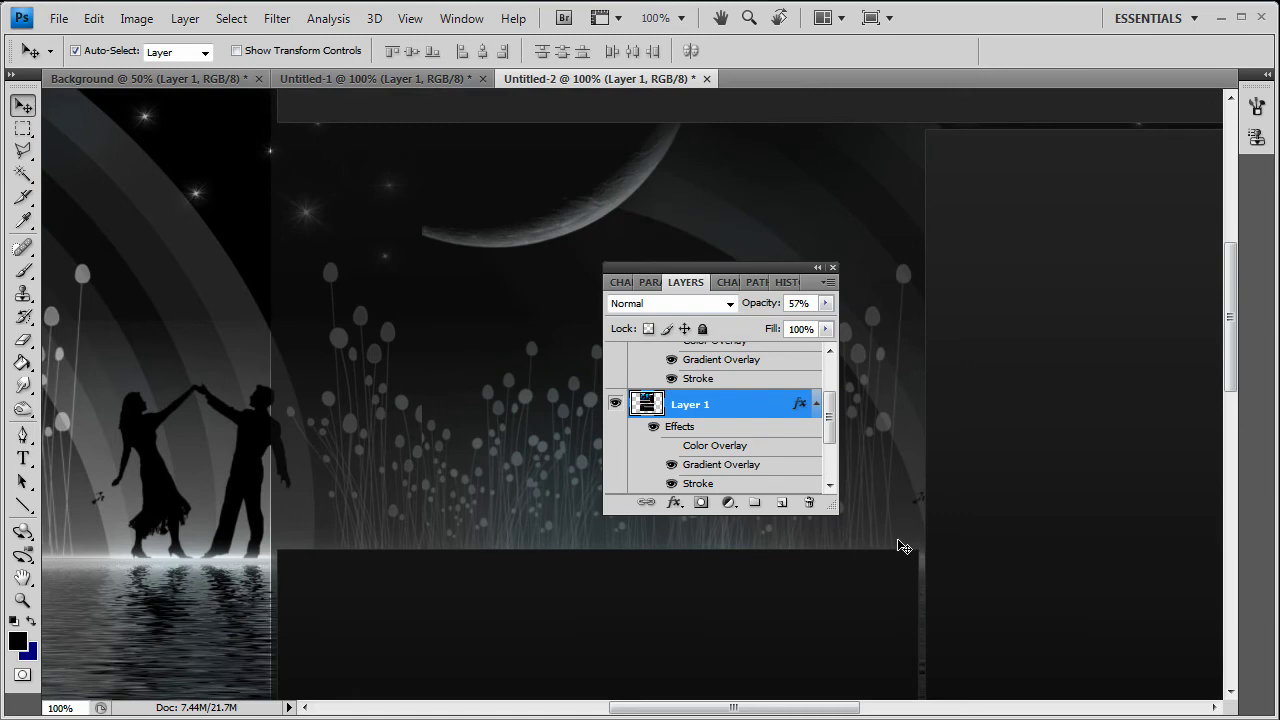
pyautogui.scroll(1, 903, 545)
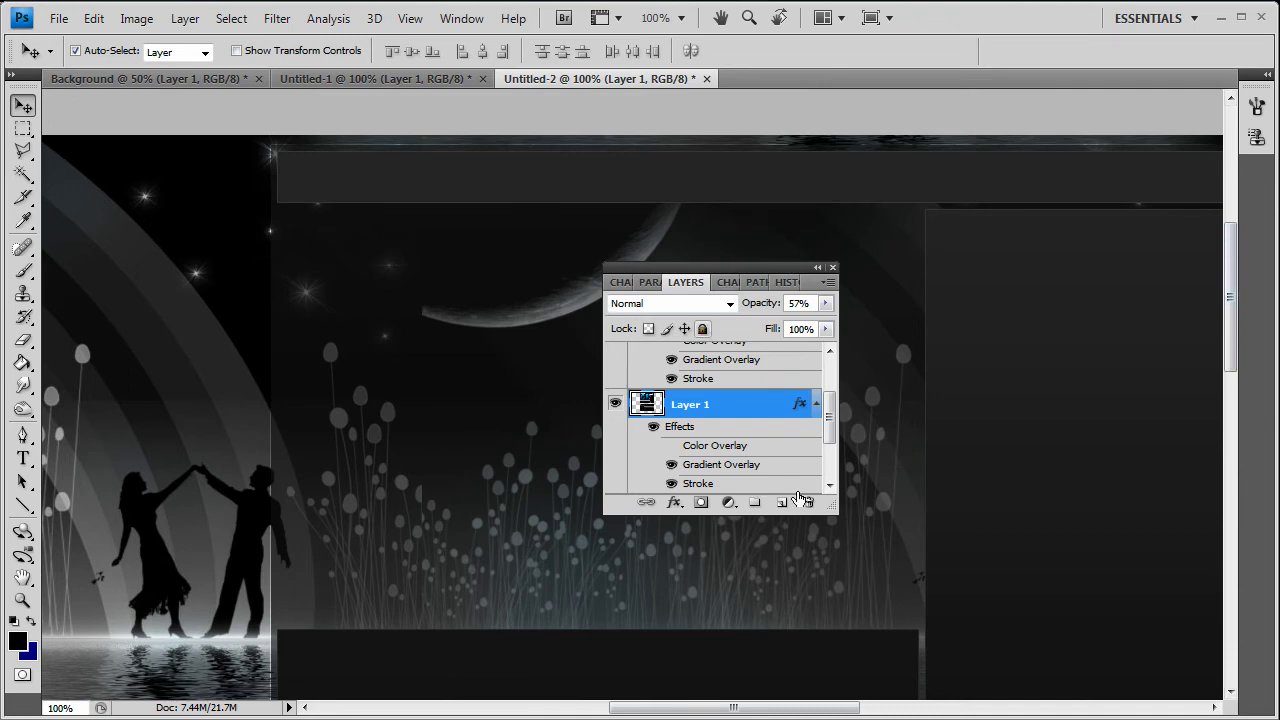
pyautogui.scroll(-3, 940, 440)
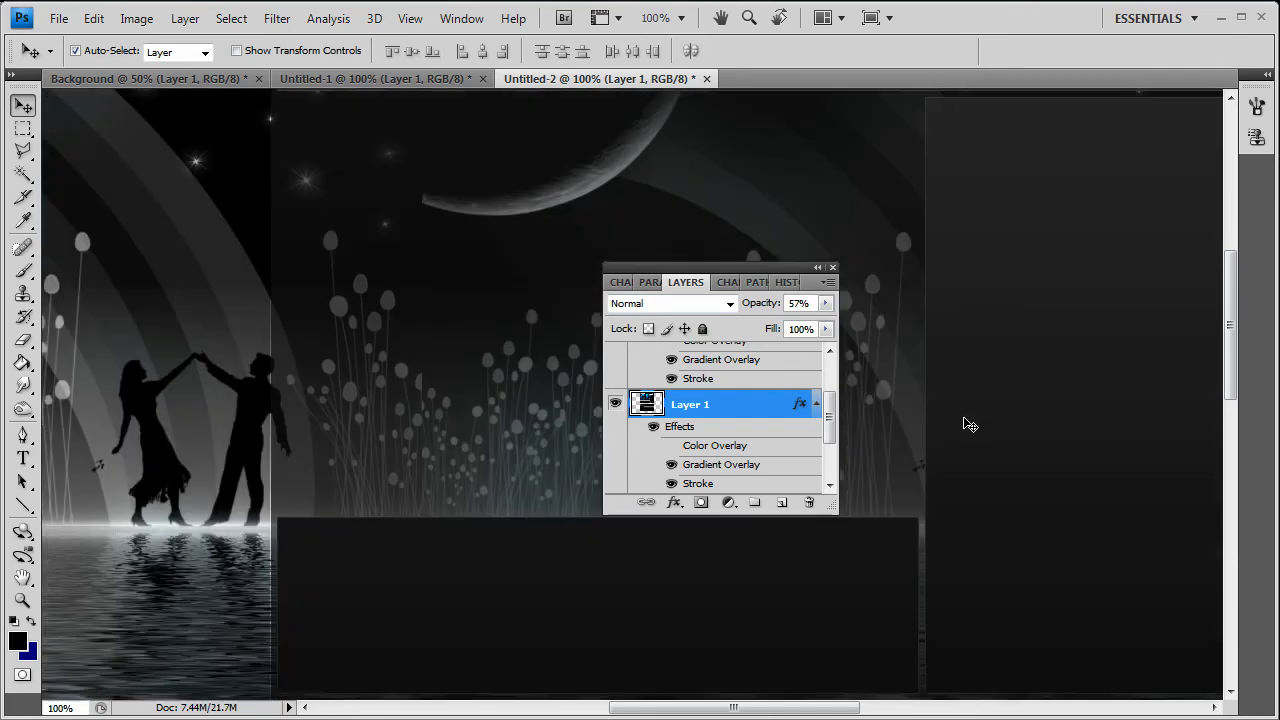
pyautogui.scroll(2, 968, 410)
# Restore Layer 1's opacity to 100% and check the upper part of the layout.
pyautogui.click(825, 303)
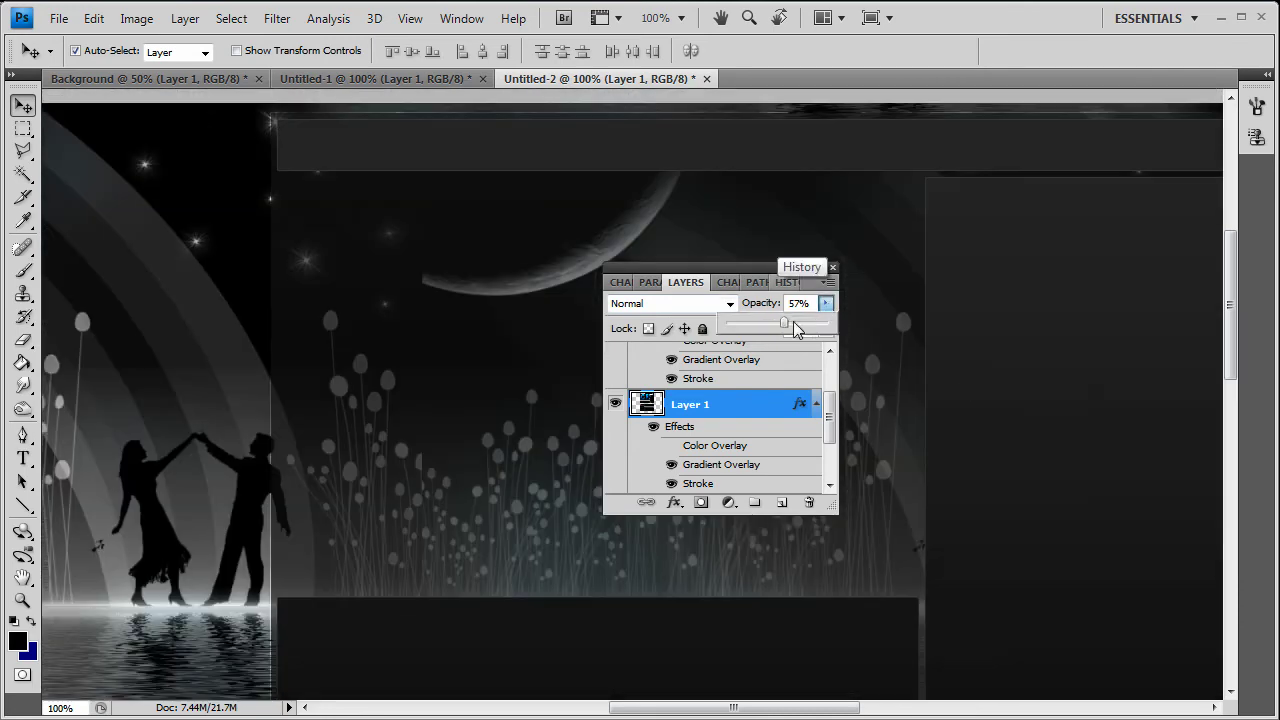
pyautogui.moveTo(787, 333); pyautogui.dragTo(890, 336)
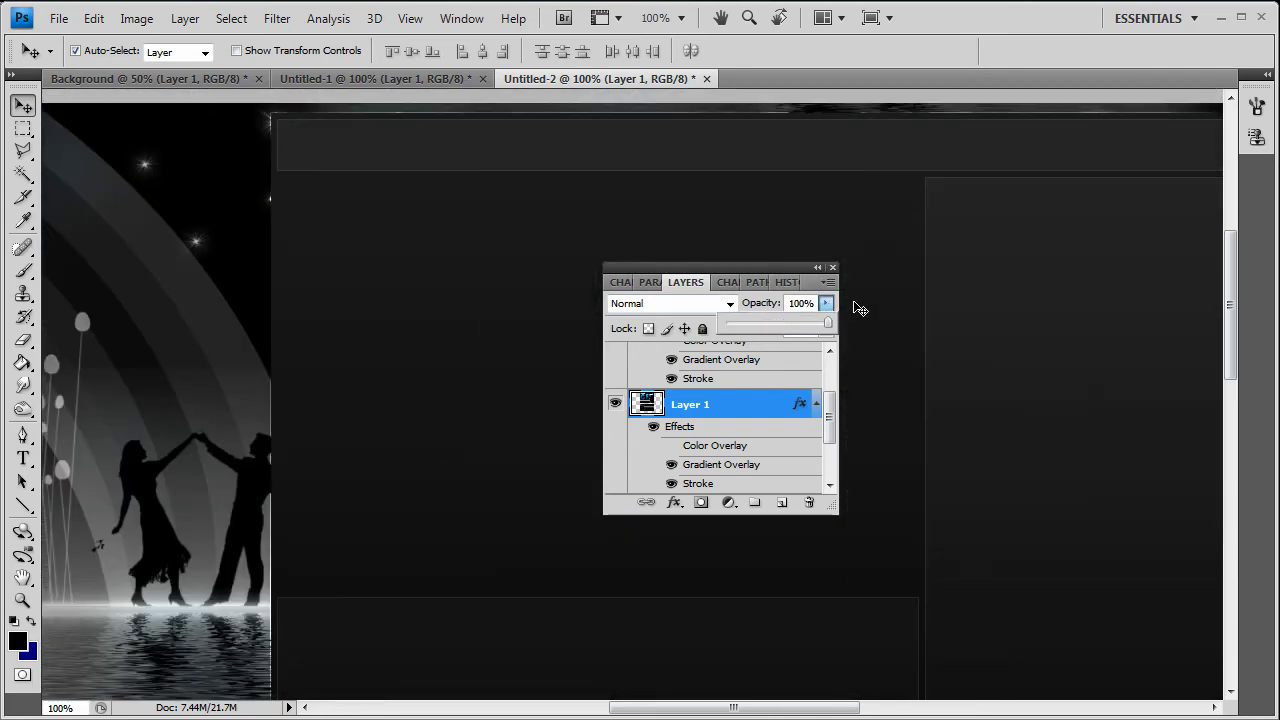
pyautogui.click(890, 298)
pyautogui.scroll(1, 1000, 297)
pyautogui.scroll(-1, 997, 393)
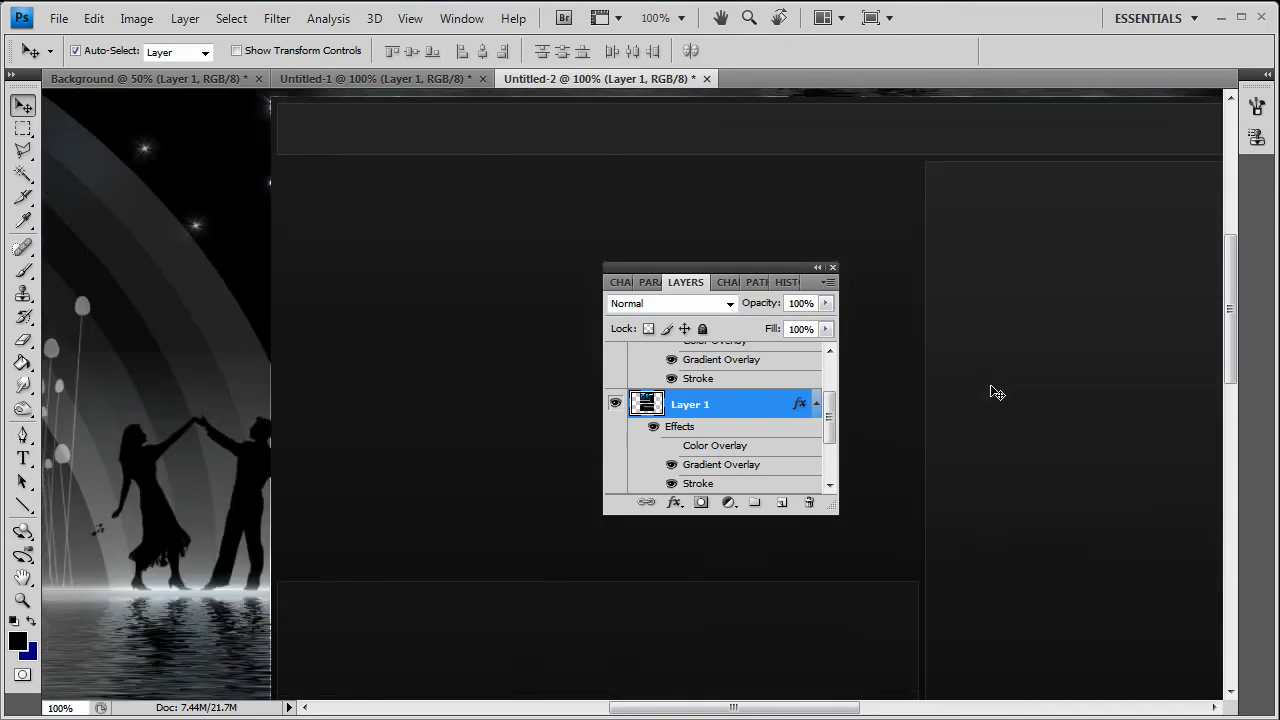
# Select a narrow vertical strip of Layer 3 along the inner edge of the side column, from below the header to the water strip.
pyautogui.scroll(-4, 997, 393)
pyautogui.scroll(5, 1003, 366)
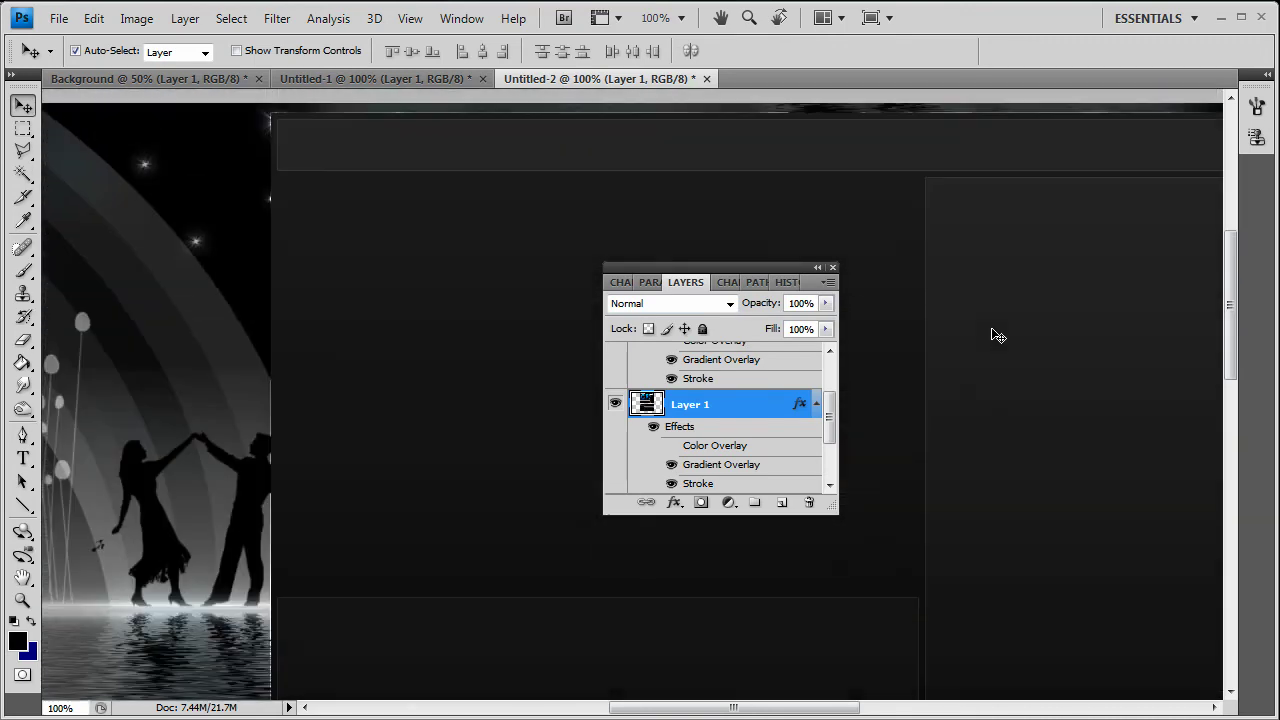
pyautogui.scroll(-3, 997, 340)
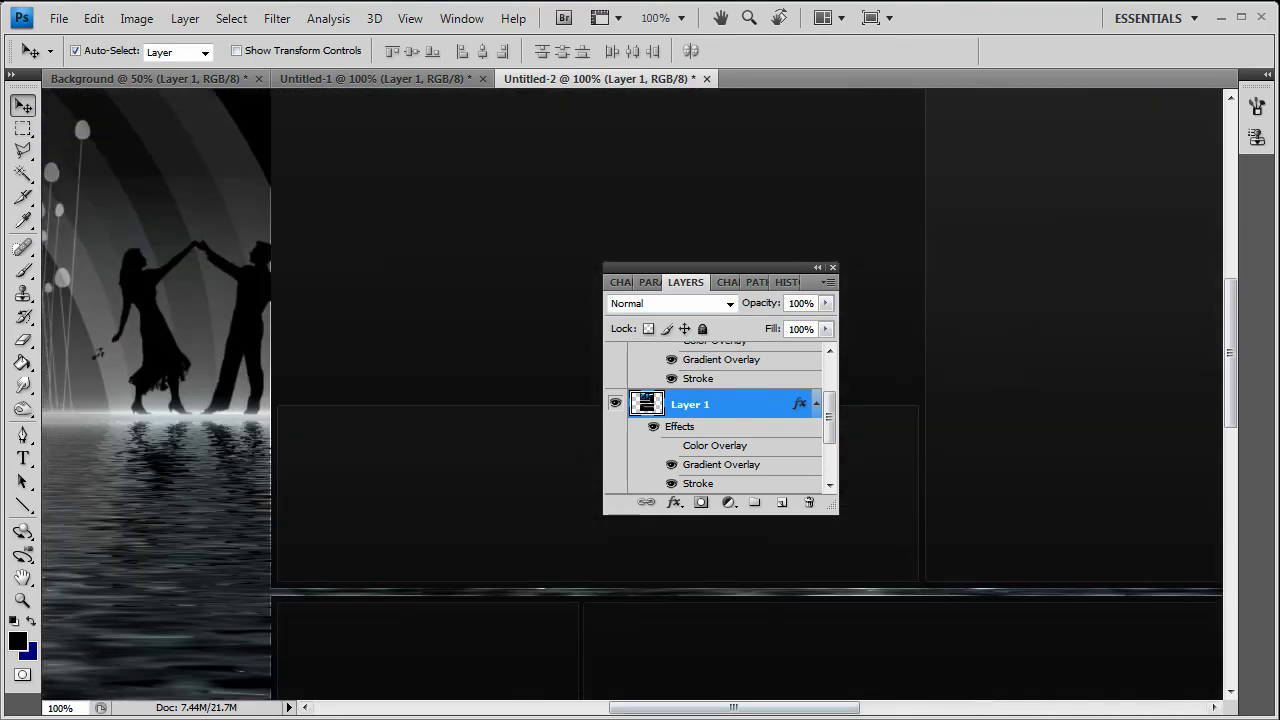
pyautogui.hscroll(5, 720, 705)
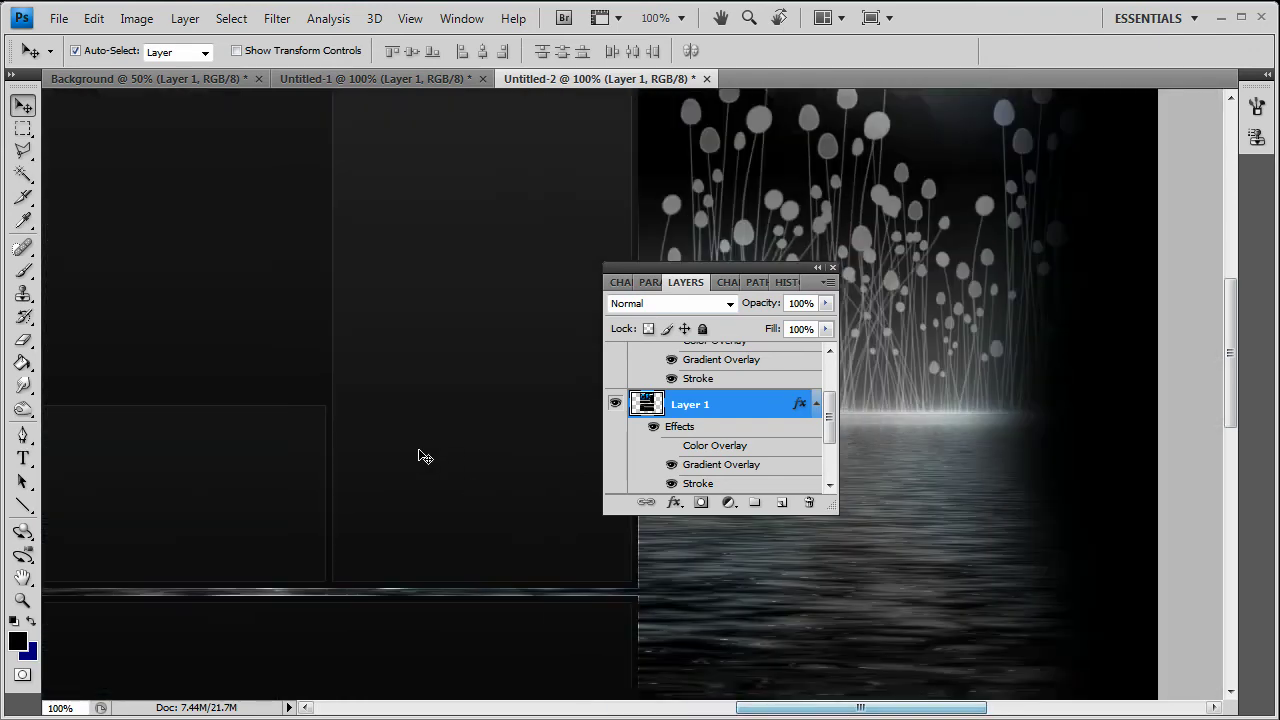
pyautogui.moveTo(823, 706); pyautogui.dragTo(737, 706)
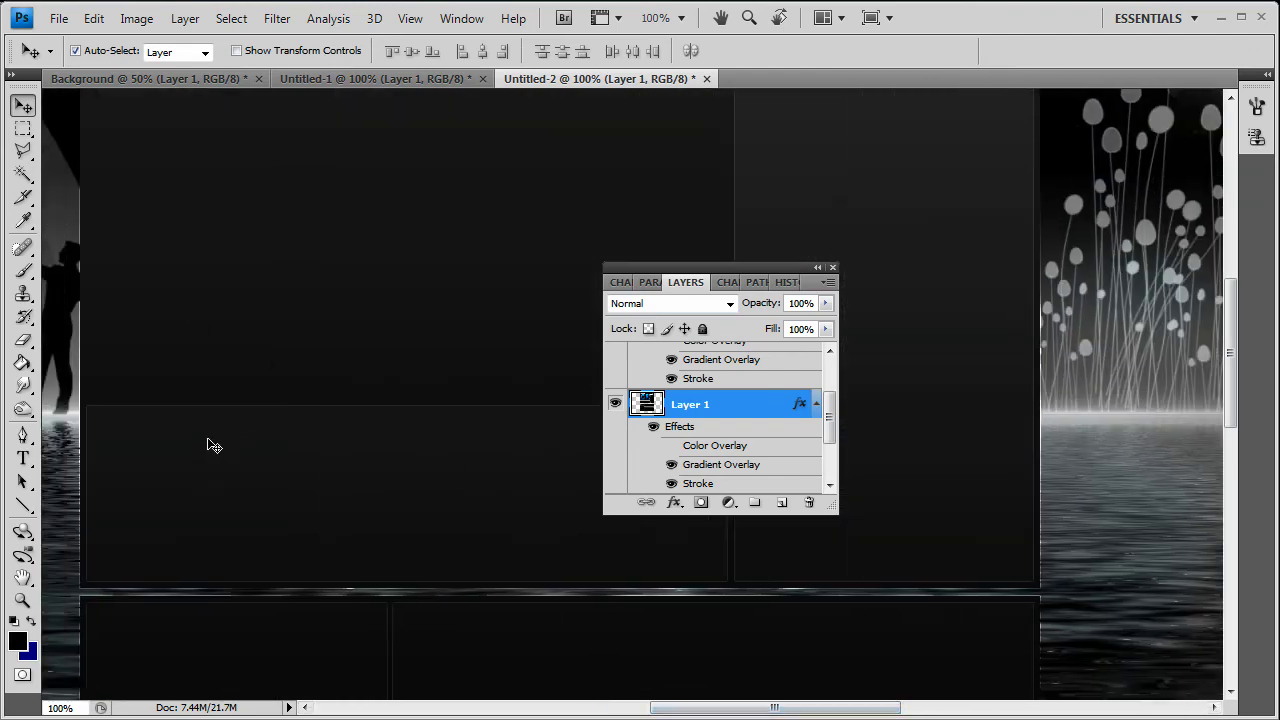
pyautogui.scroll(4, 240, 388)
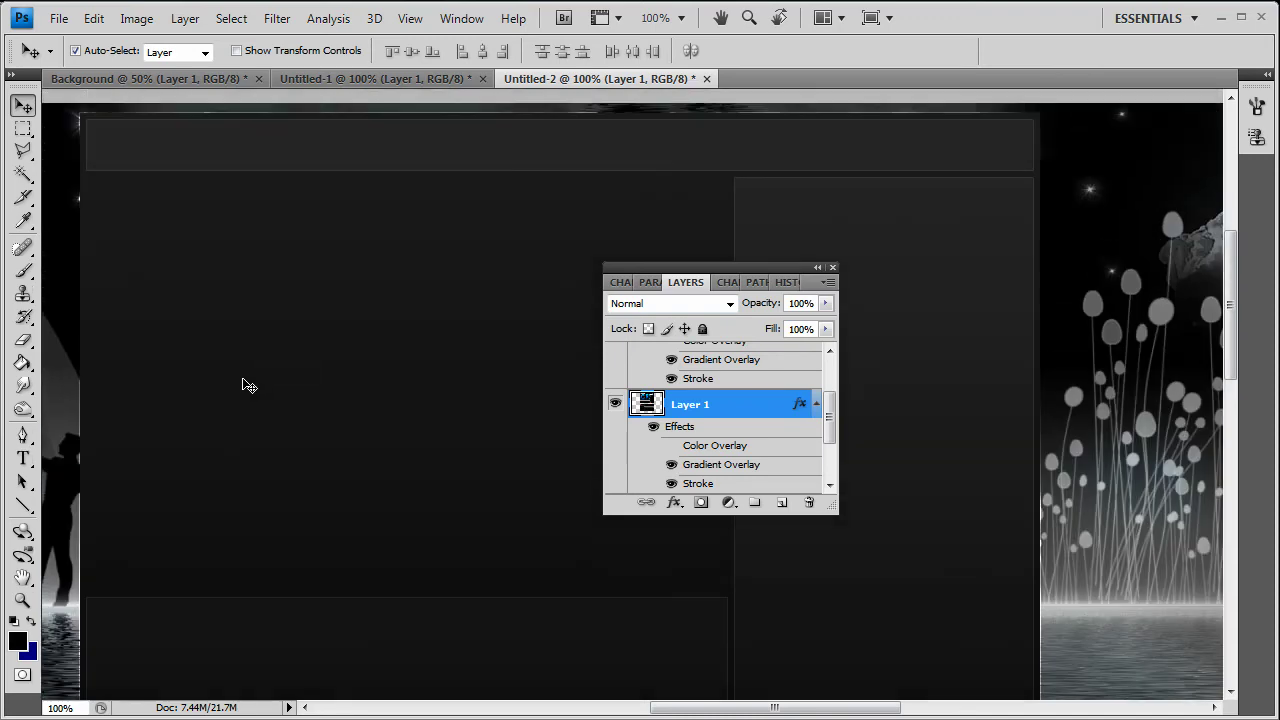
pyautogui.click(798, 207)
pyautogui.press('m')
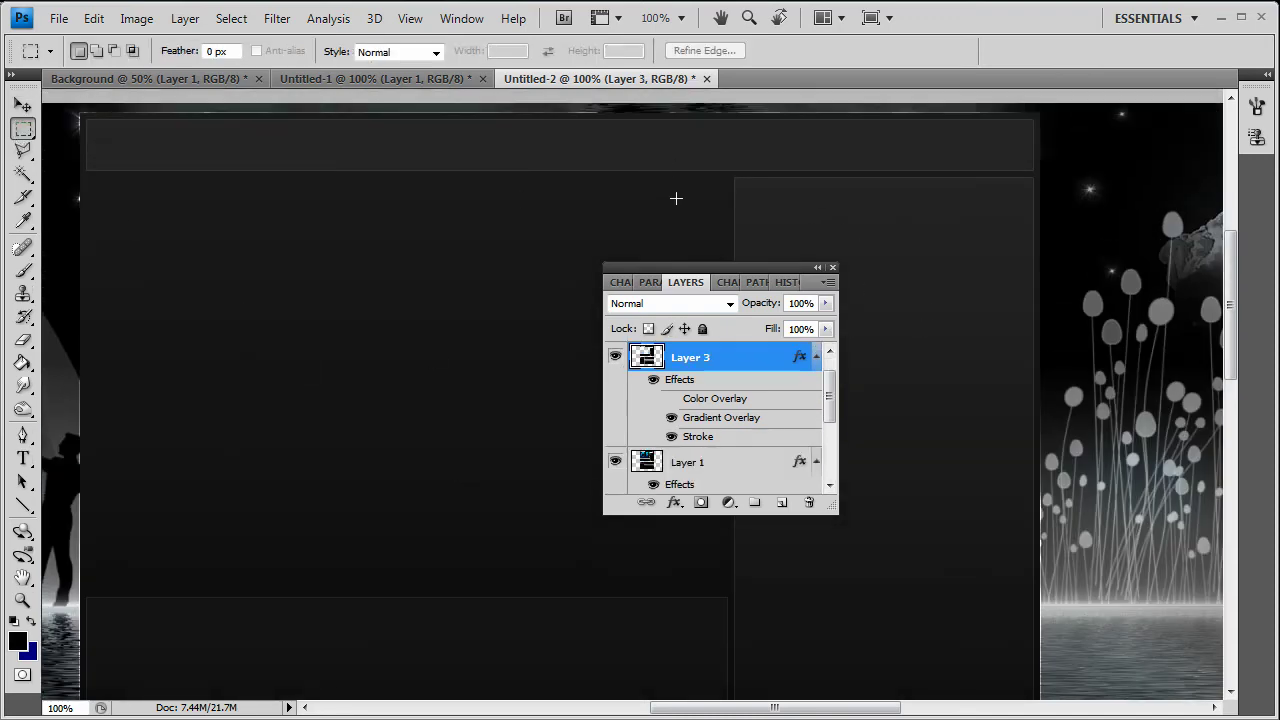
pyautogui.moveTo(732, 173); pyautogui.dragTo(754, 674)
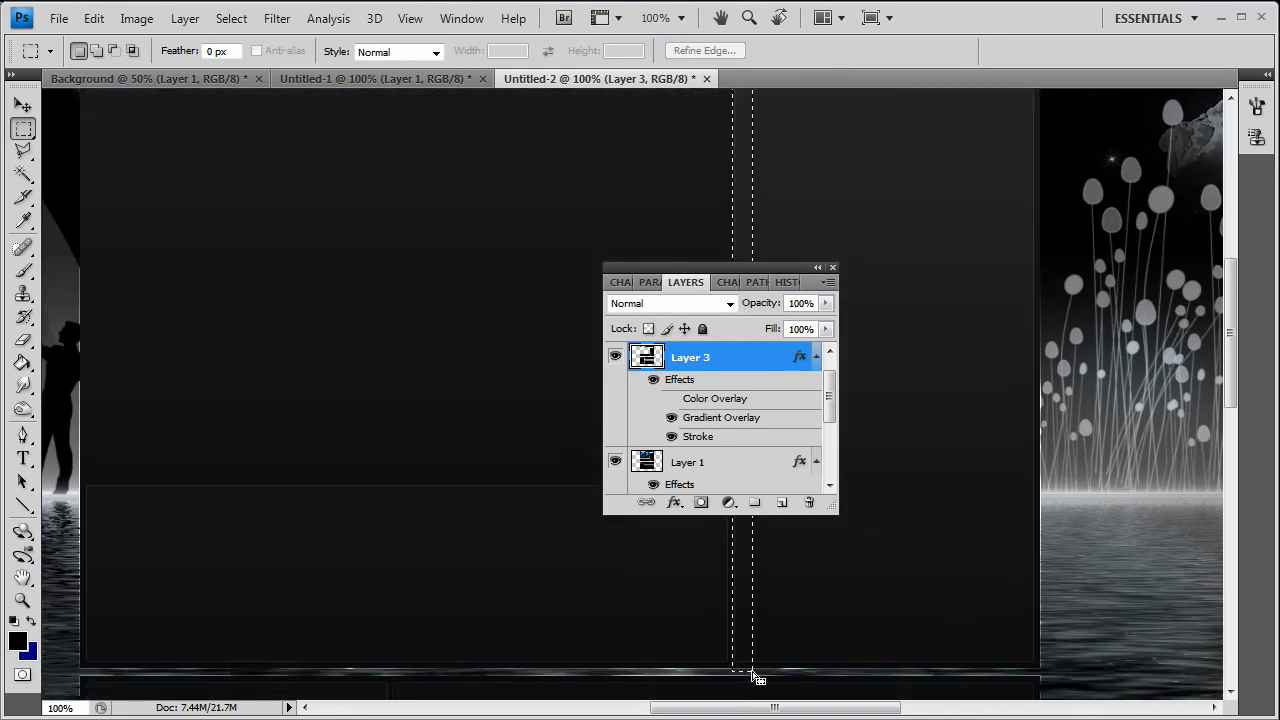
# Free-transform the selected strip to 3700% width across the gap to merge the upper boxes into one wide content panel, and deselect.
pyautogui.rightClick(748, 182)
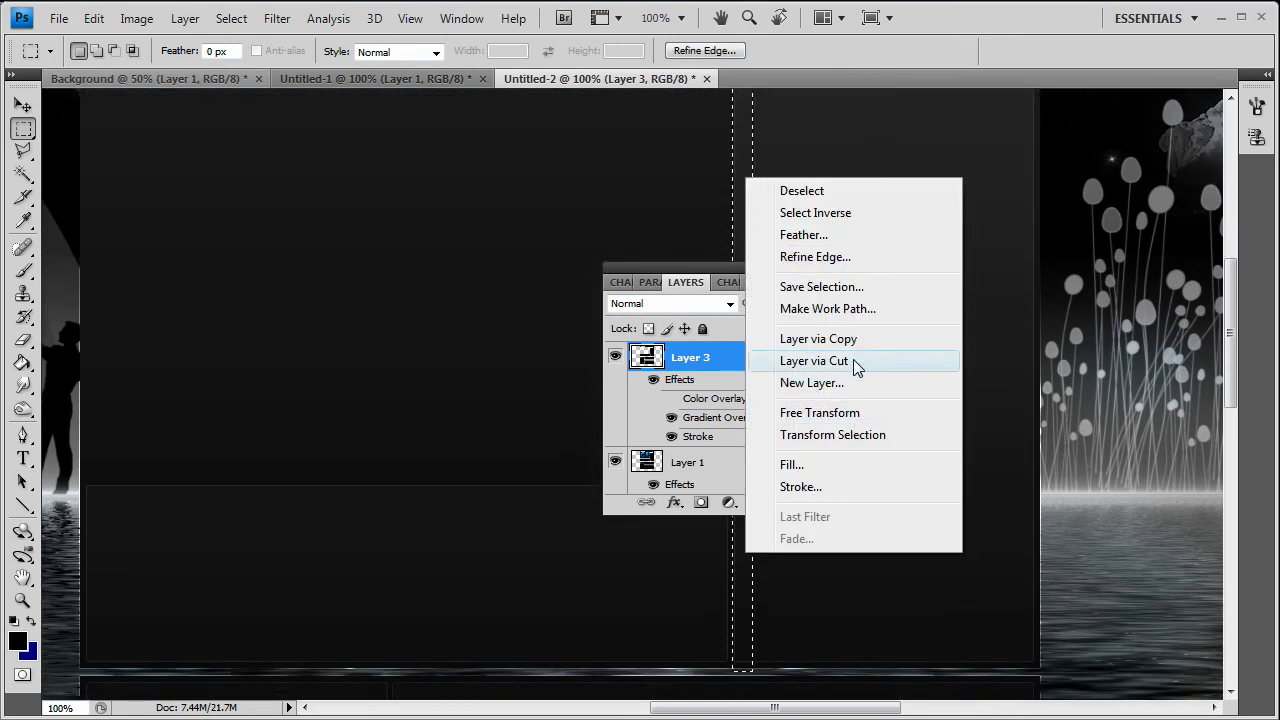
pyautogui.click(845, 413)
pyautogui.moveTo(728, 233); pyautogui.dragTo(44, 301)
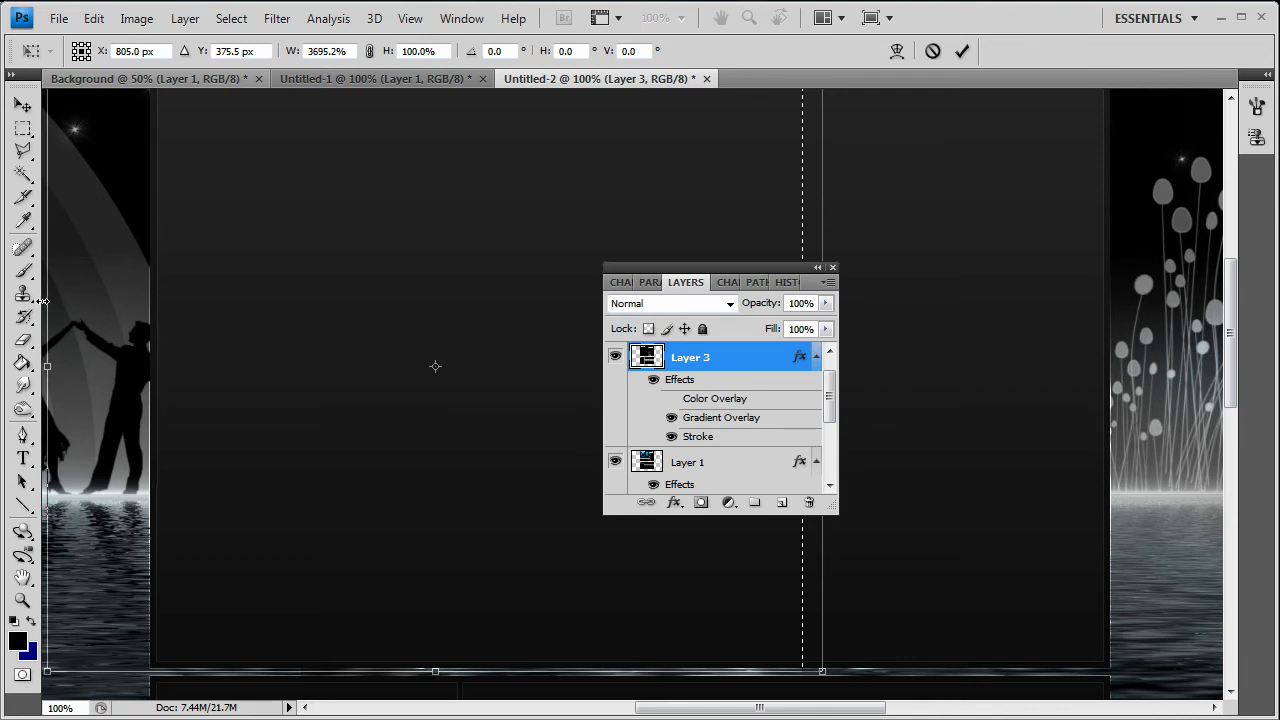
pyautogui.moveTo(42, 301); pyautogui.dragTo(42, 303)
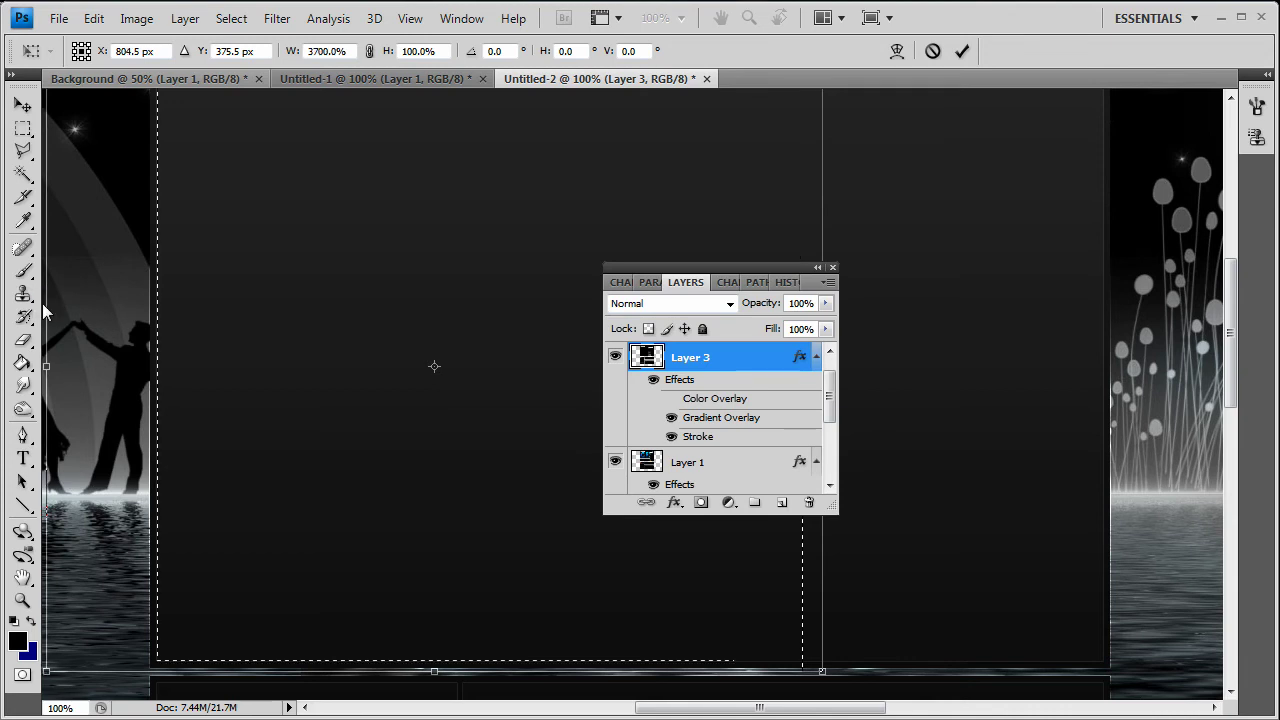
pyautogui.click(22, 128)
pyautogui.click(575, 294)
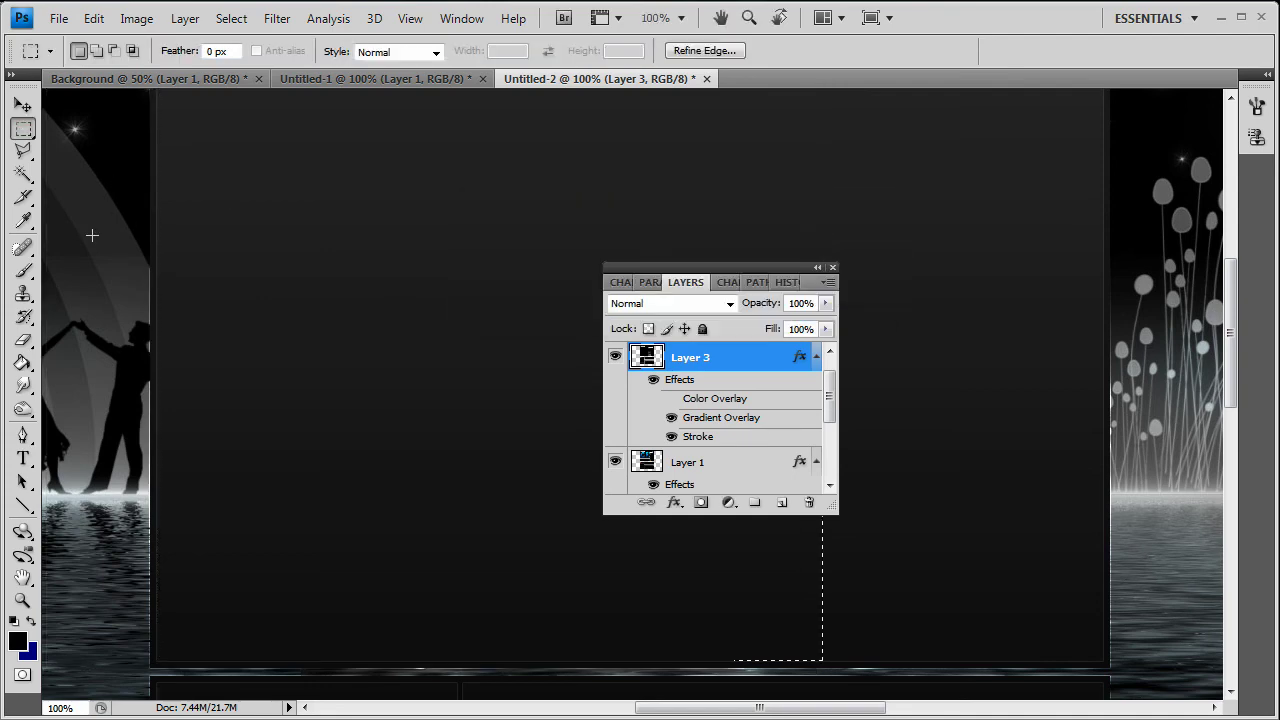
# Examine the merged content panel, the water strip and the lower boxes down to the end of the page.
pyautogui.scroll(5, 126, 300)
pyautogui.scroll(-3, 126, 308)
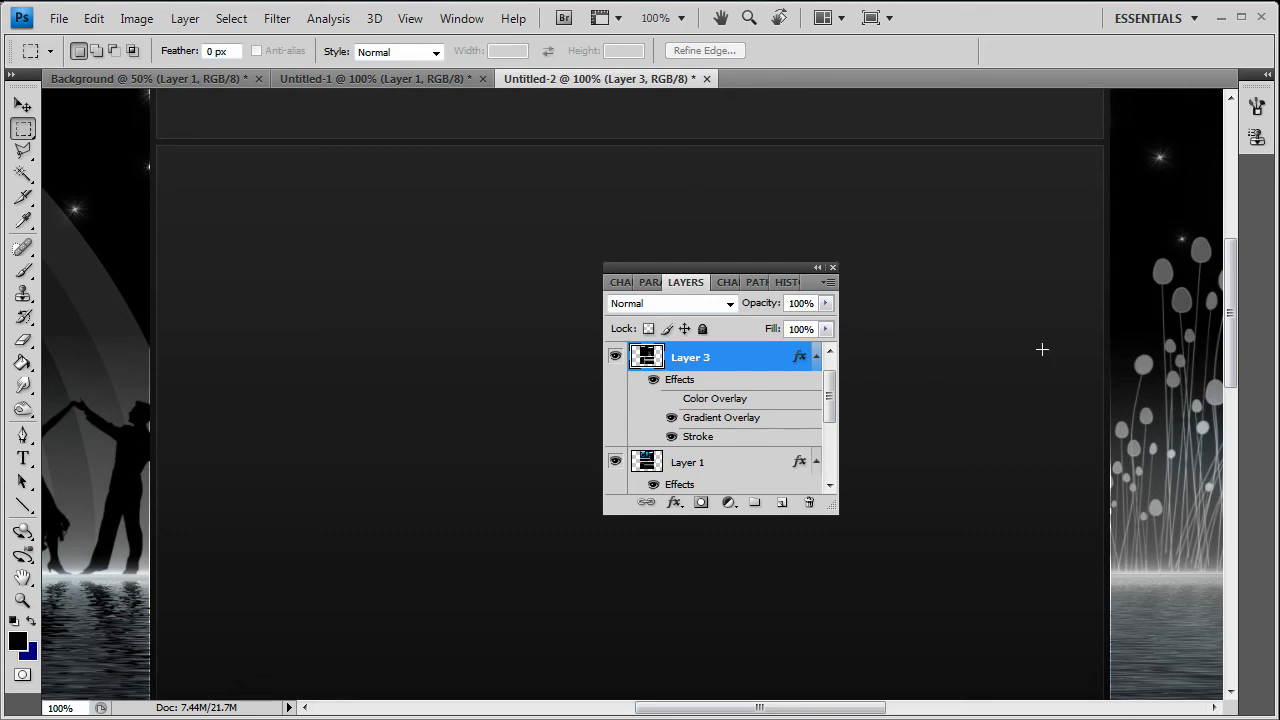
pyautogui.scroll(-5, 300, 418)
pyautogui.scroll(4, 343, 406)
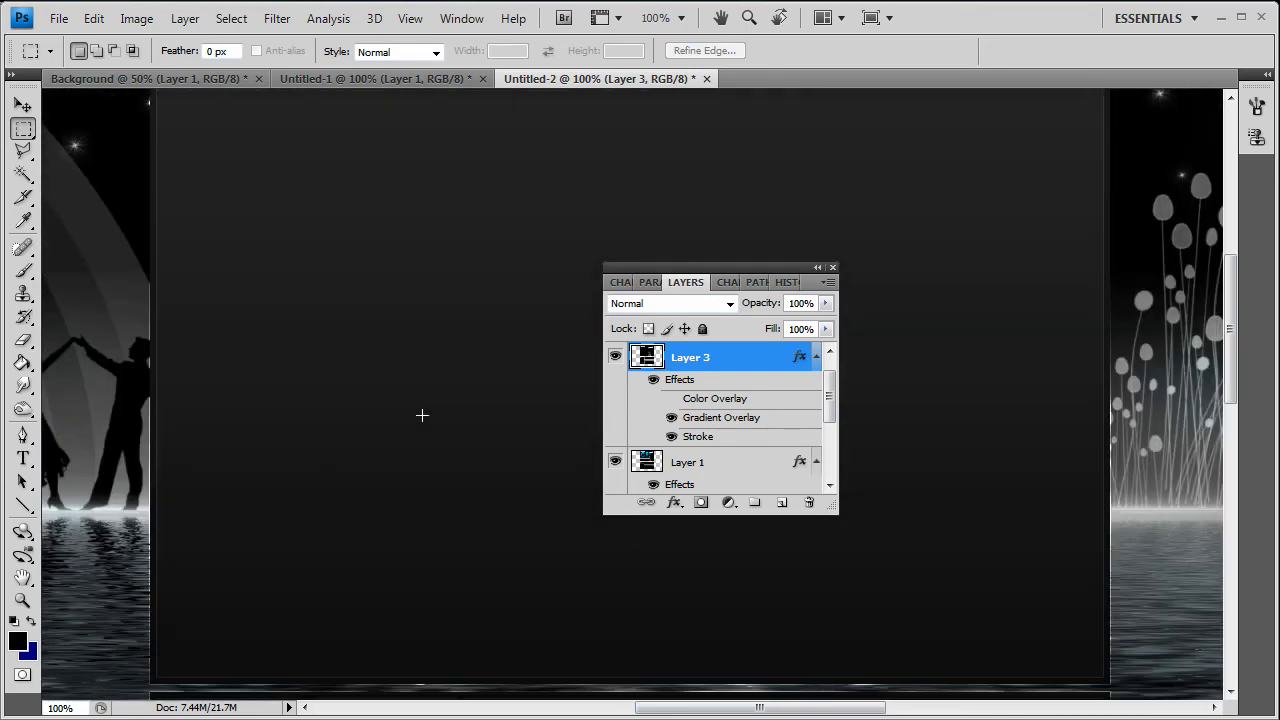
pyautogui.scroll(3, 423, 417)
pyautogui.scroll(-2, 423, 417)
pyautogui.scroll(-10, 469, 425)
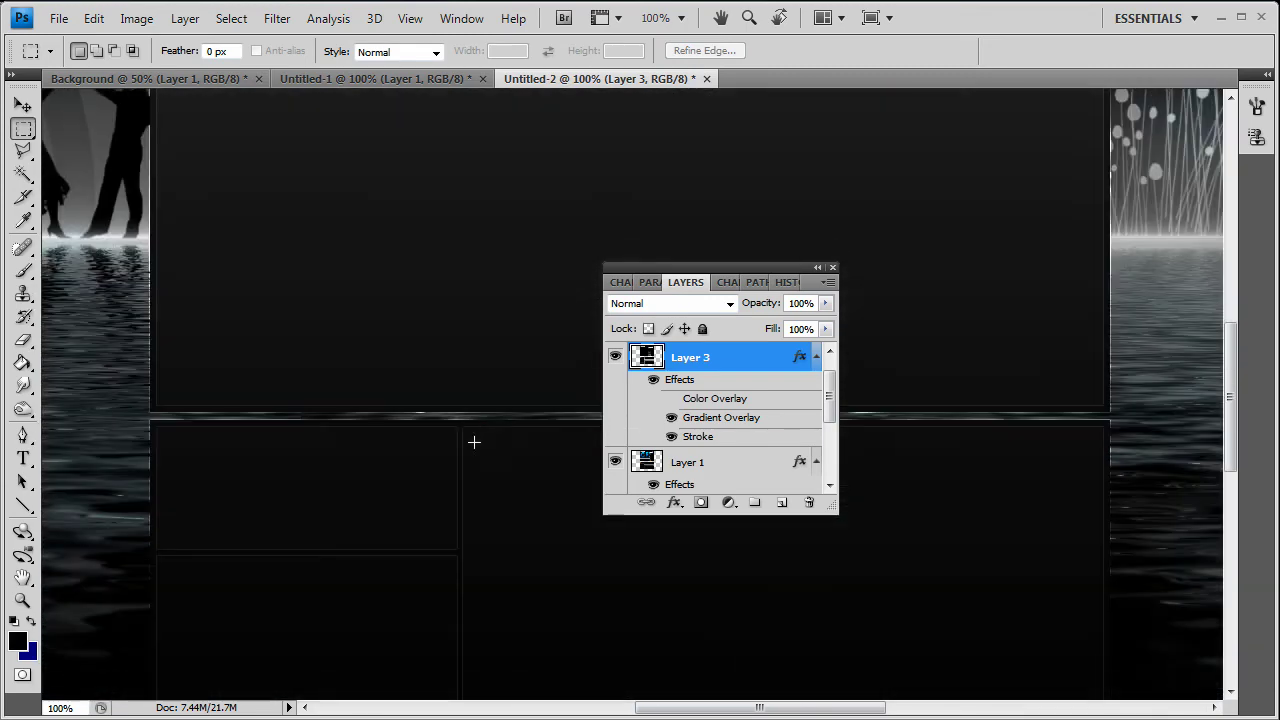
pyautogui.scroll(-3, 503, 431)
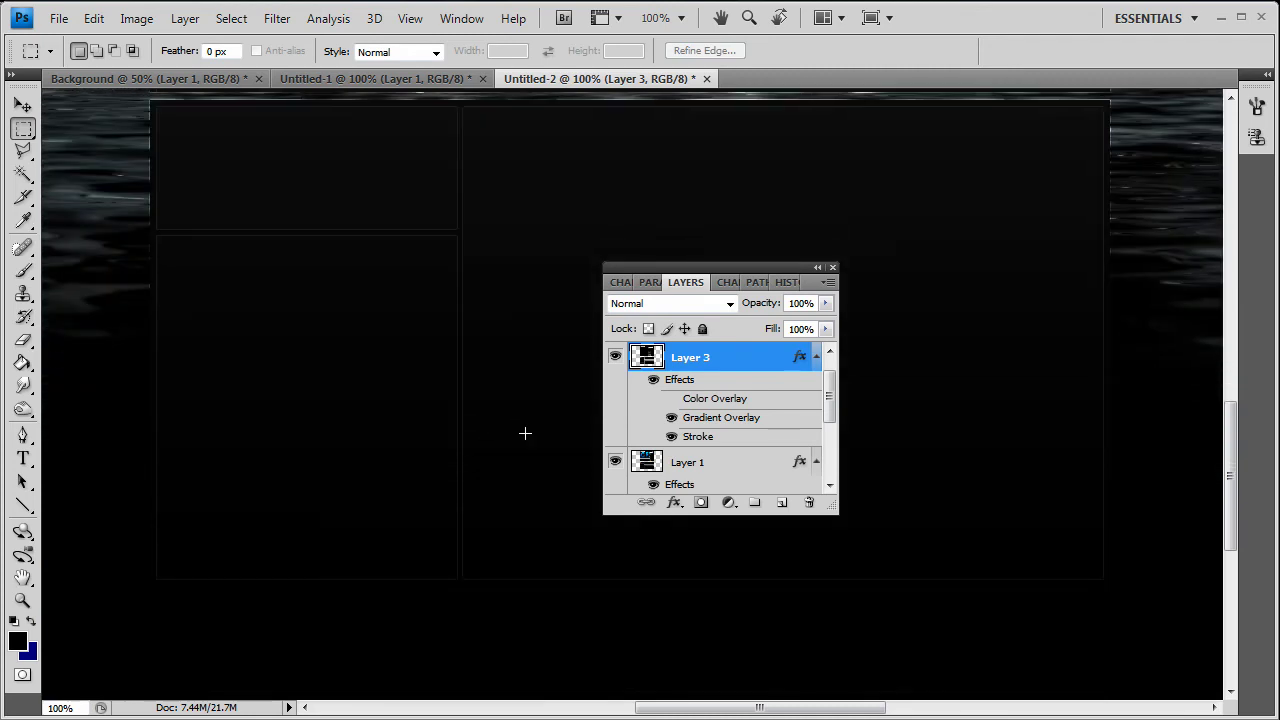
pyautogui.scroll(4, 200, 253)
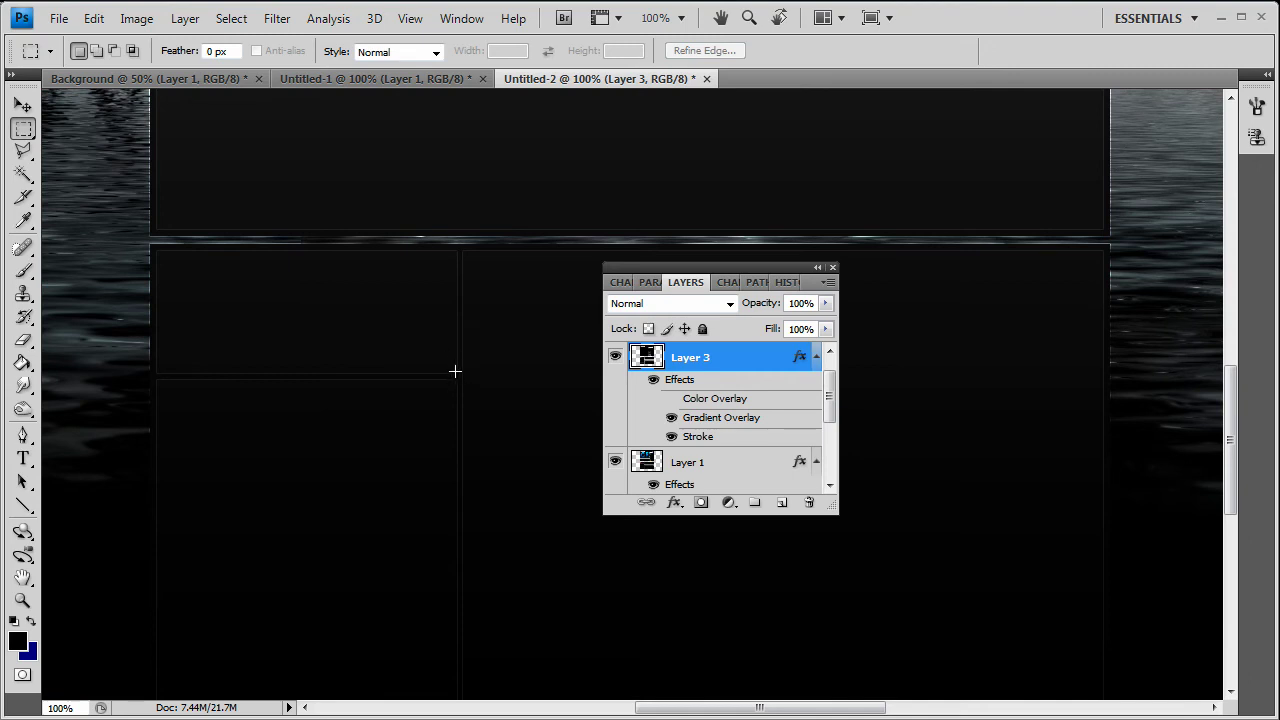
pyautogui.scroll(-2, 400, 322)
pyautogui.scroll(3, 191, 304)
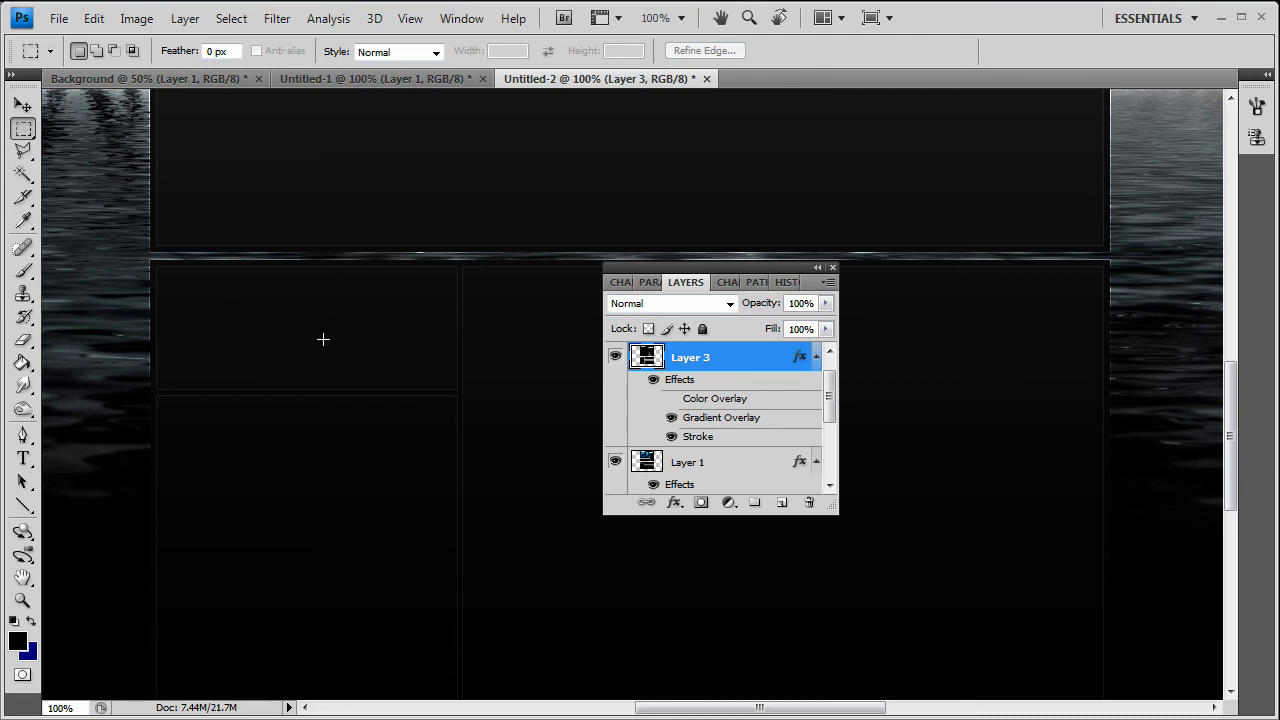
pyautogui.moveTo(422, 371); pyautogui.dragTo(232, 373)
pyautogui.click(443, 408)
pyautogui.click(232, 373)
pyautogui.scroll(-5, 346, 386)
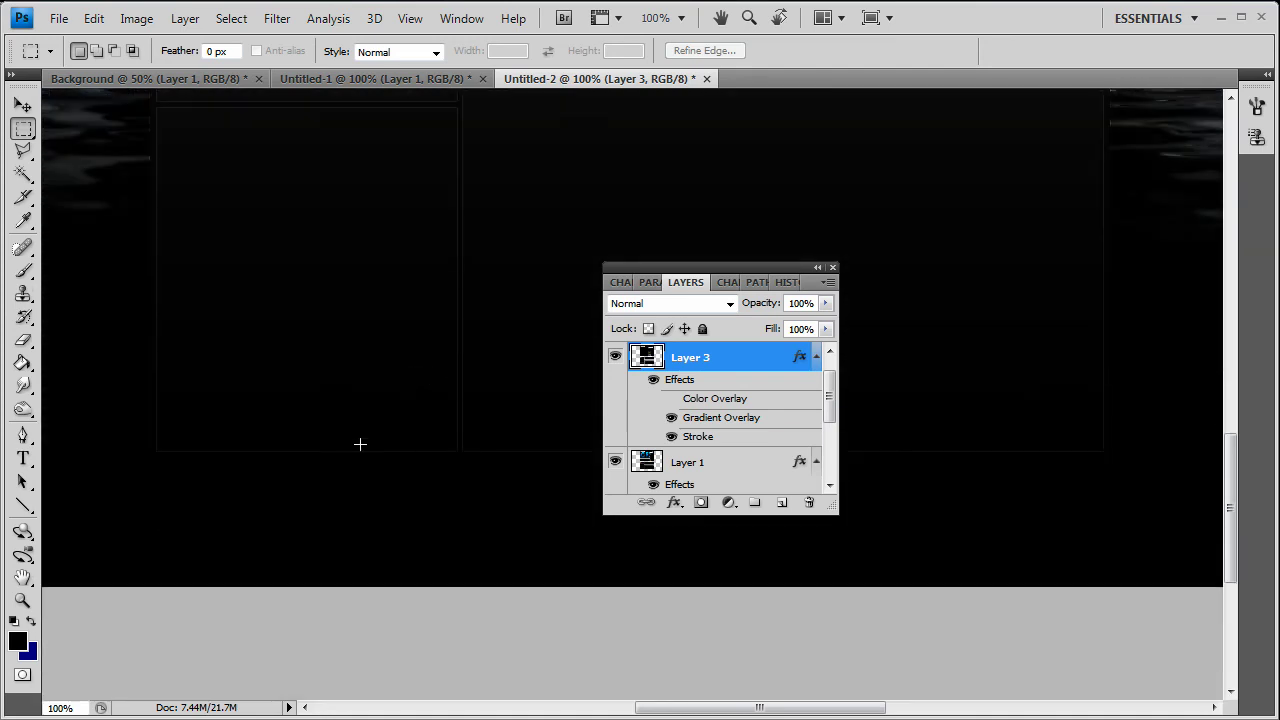
# Make the empty Layer 2 active, adding an extra layer above it and removing that layer again.
pyautogui.moveTo(826, 398); pyautogui.dragTo(828, 376)
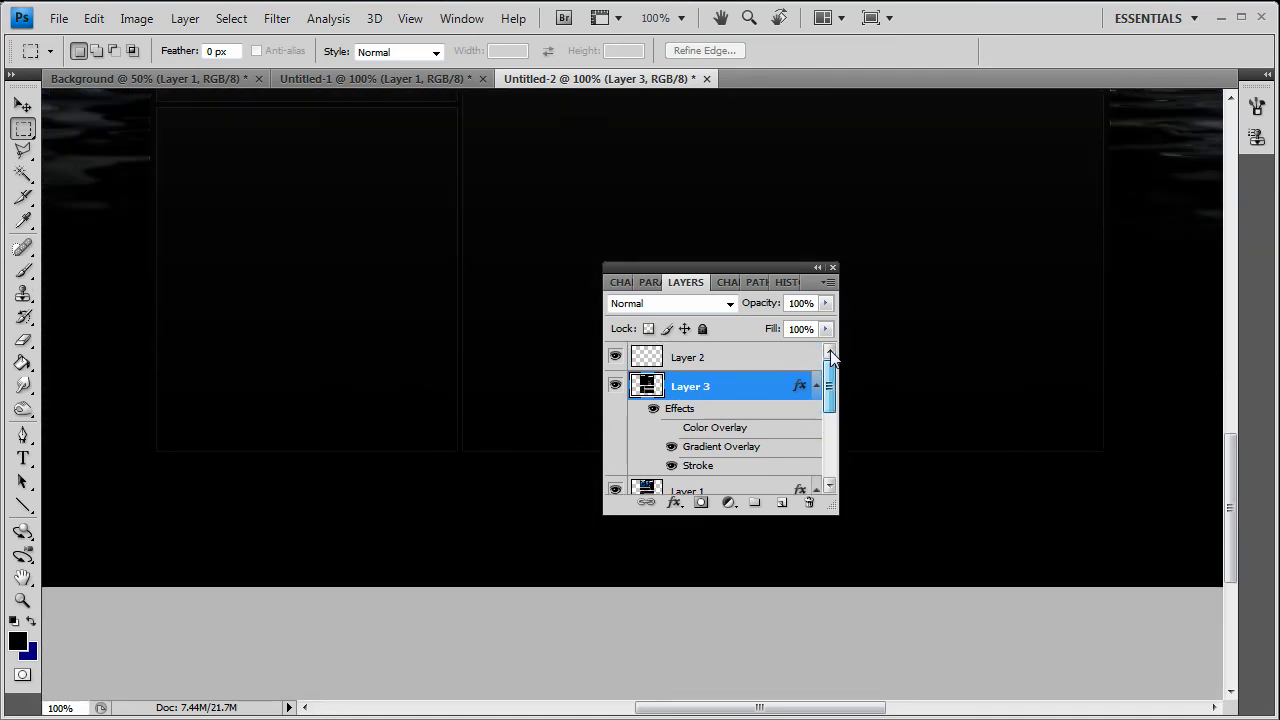
pyautogui.click(666, 356)
pyautogui.click(782, 504)
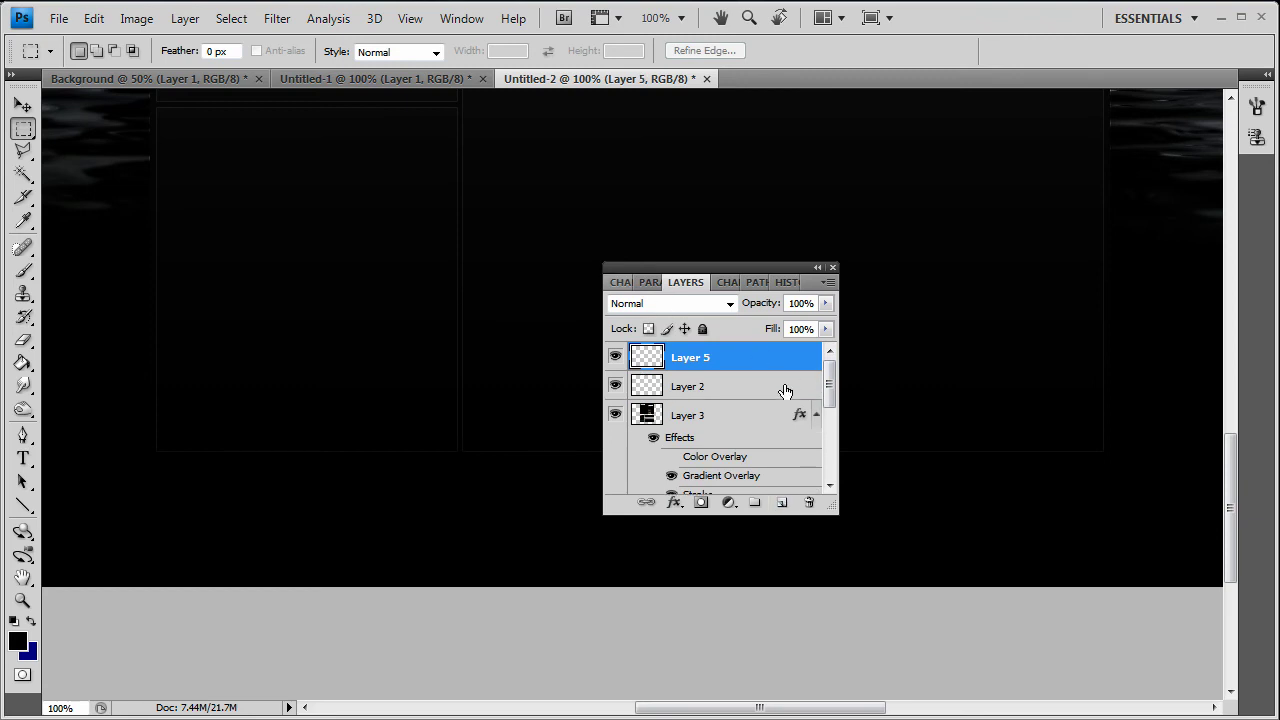
pyautogui.hotkey('alt', '[')
pyautogui.scroll(-4, 751, 430)
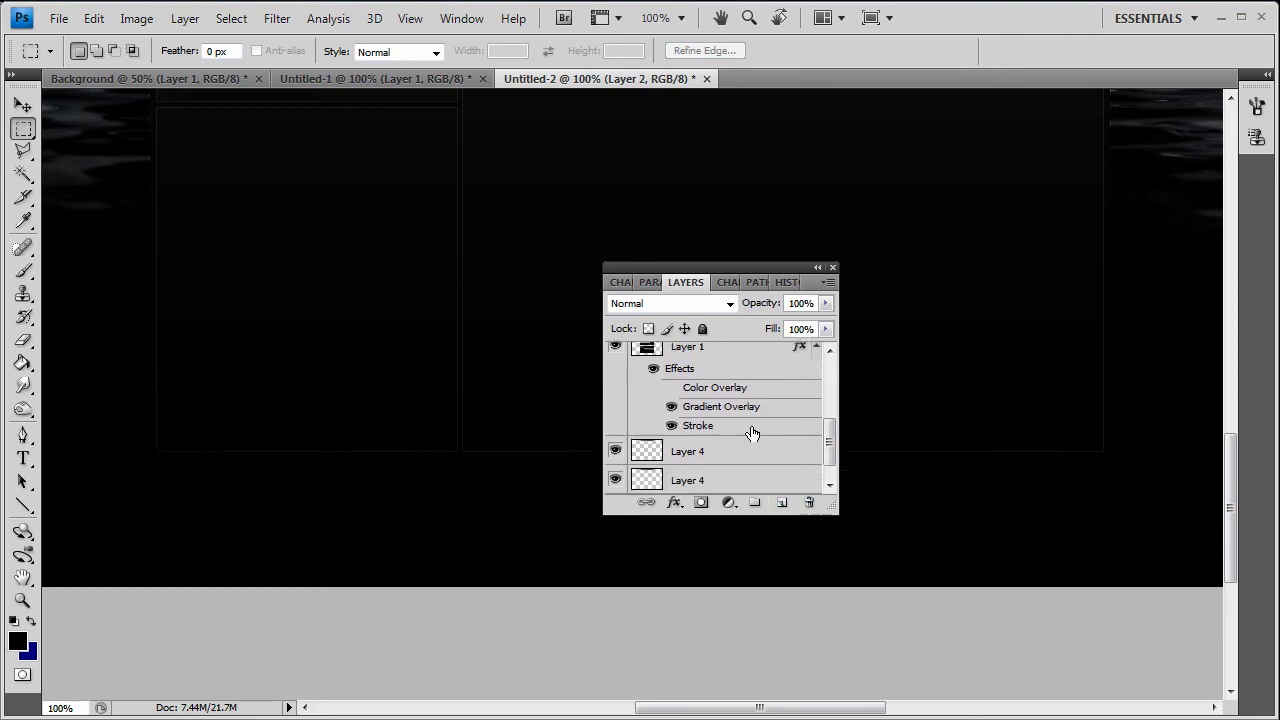
pyautogui.scroll(5, 751, 430)
pyautogui.moveTo(707, 357); pyautogui.dragTo(809, 502)
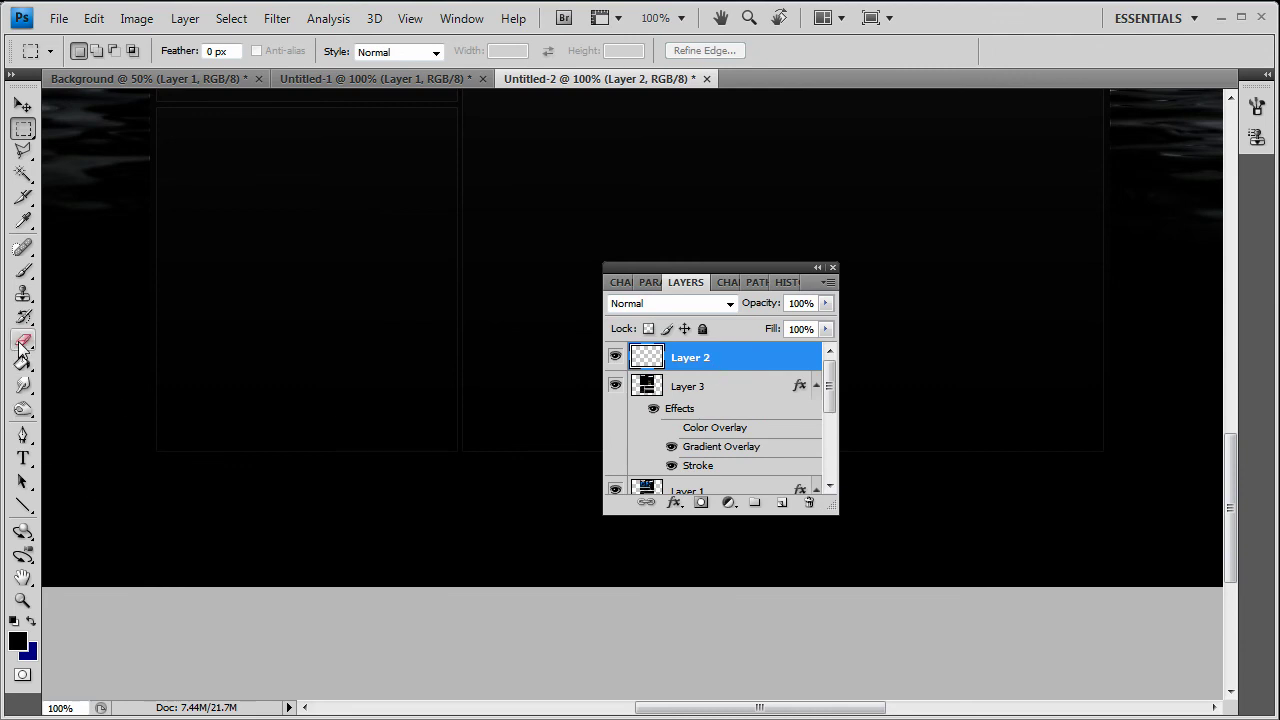
# Paint over the bottom edges of the lower boxes on Layer 2 with a black 300 px brush to fade them out.
pyautogui.click(23, 270)
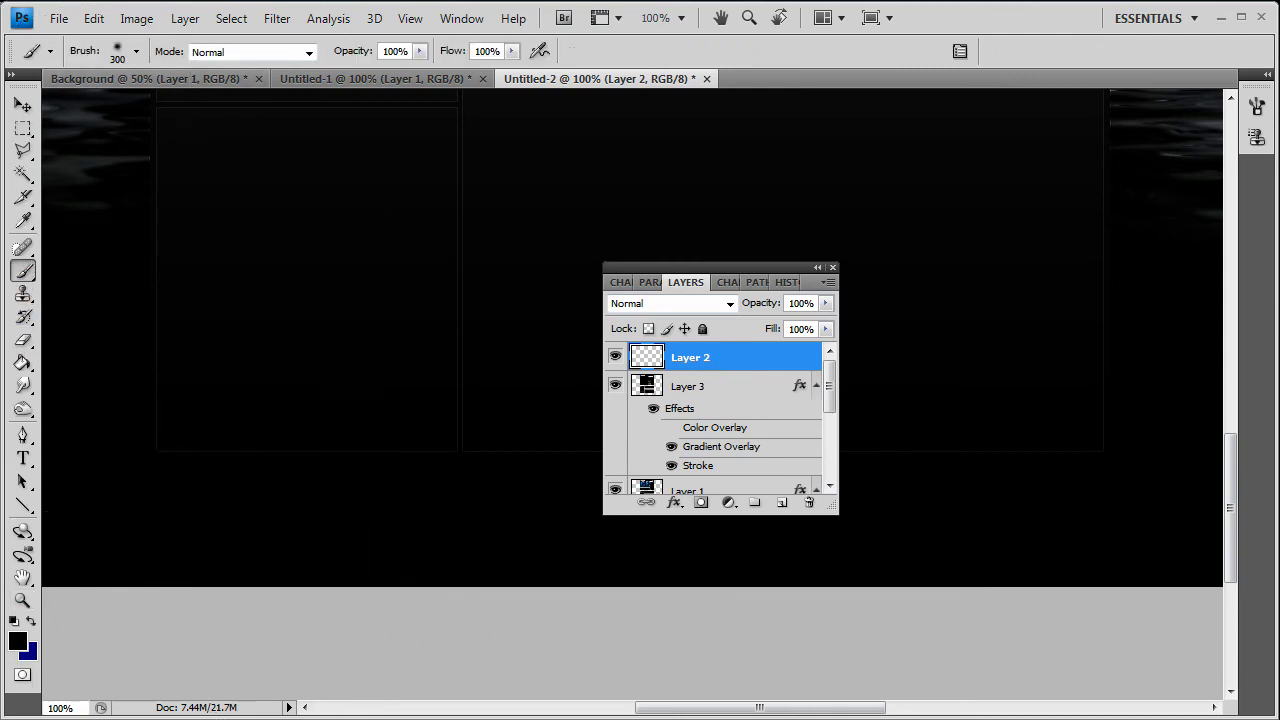
pyautogui.click(17, 643)
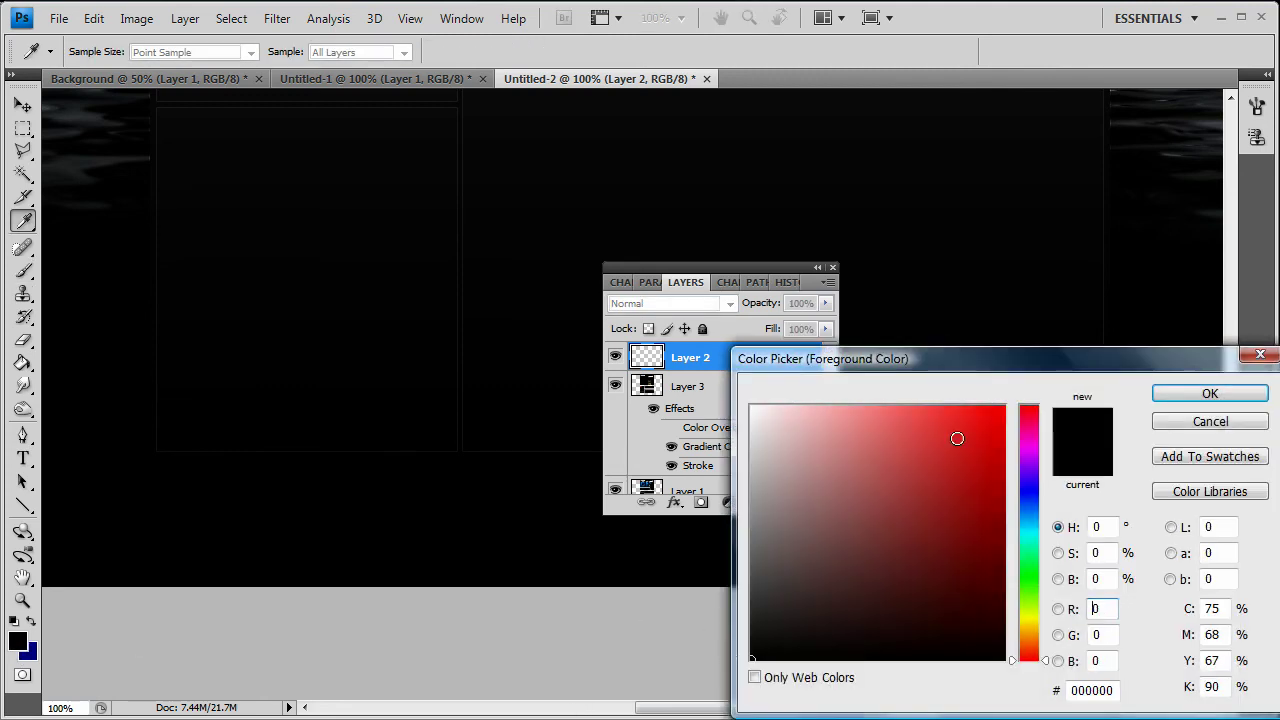
pyautogui.click(1225, 394)
pyautogui.moveTo(791, 710); pyautogui.dragTo(720, 710)
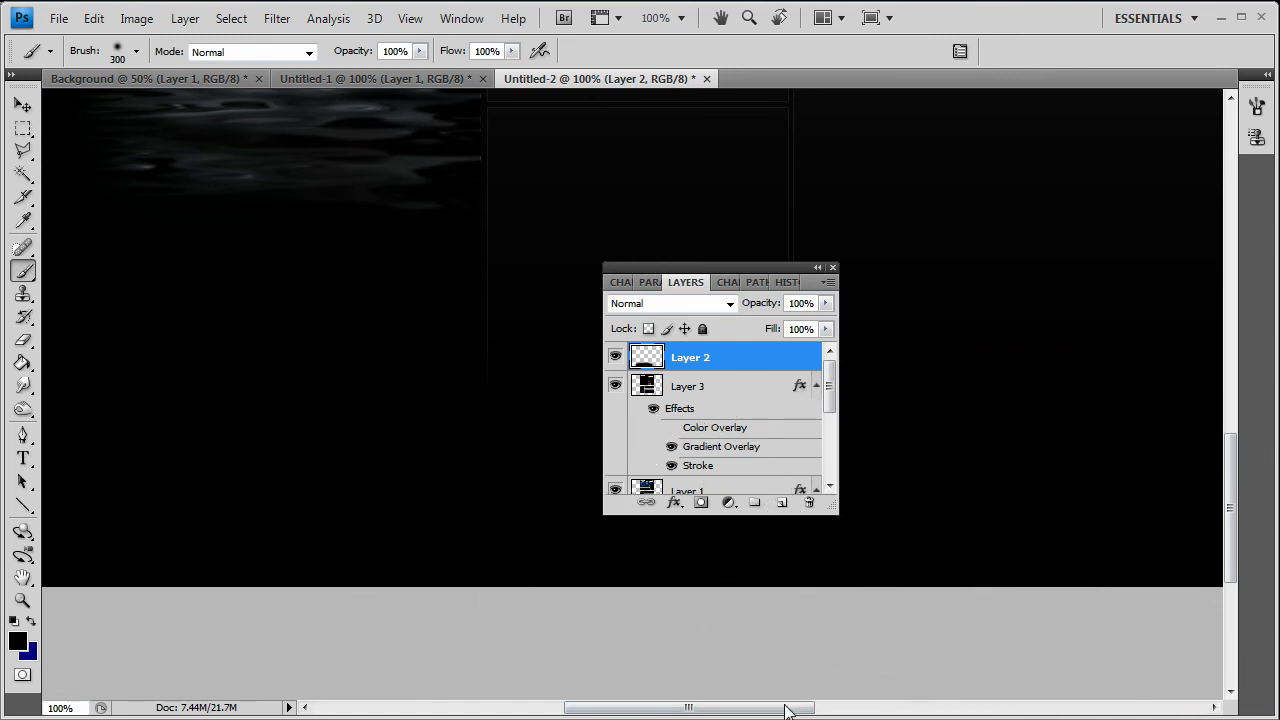
pyautogui.moveTo(780, 709); pyautogui.dragTo(880, 709)
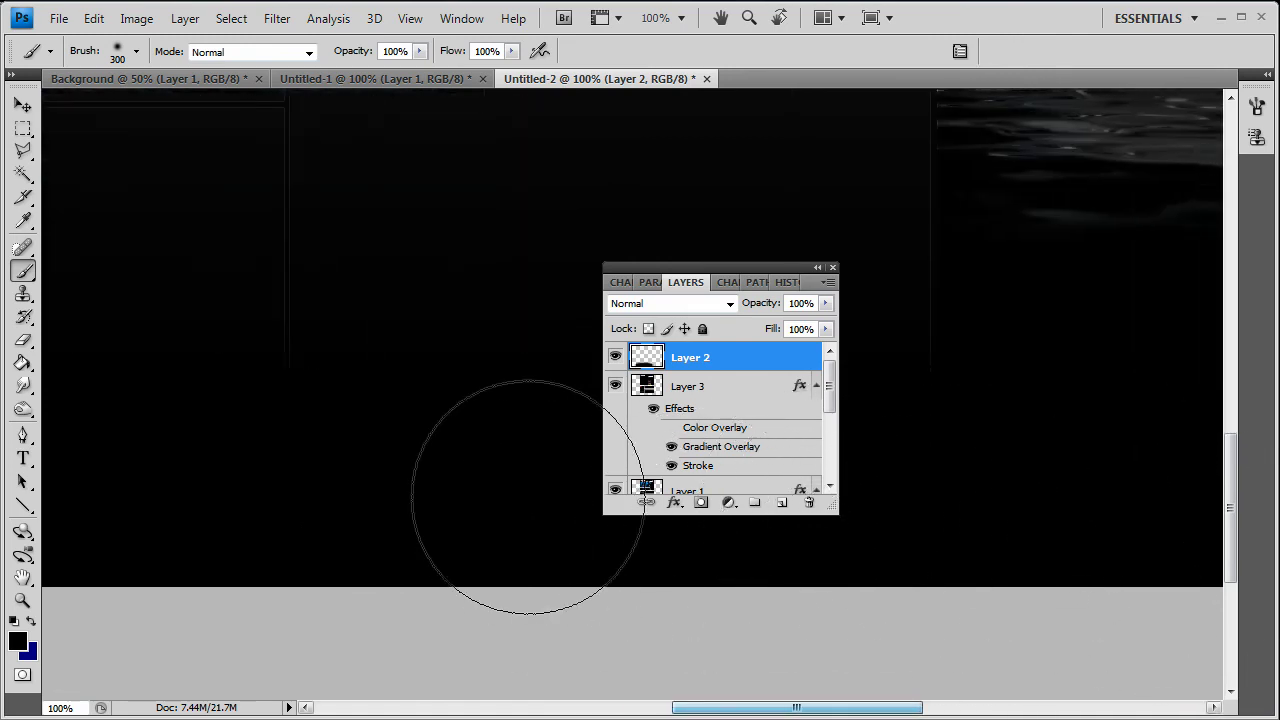
pyautogui.scroll(3, 1050, 555)
pyautogui.scroll(6, 1056, 555)
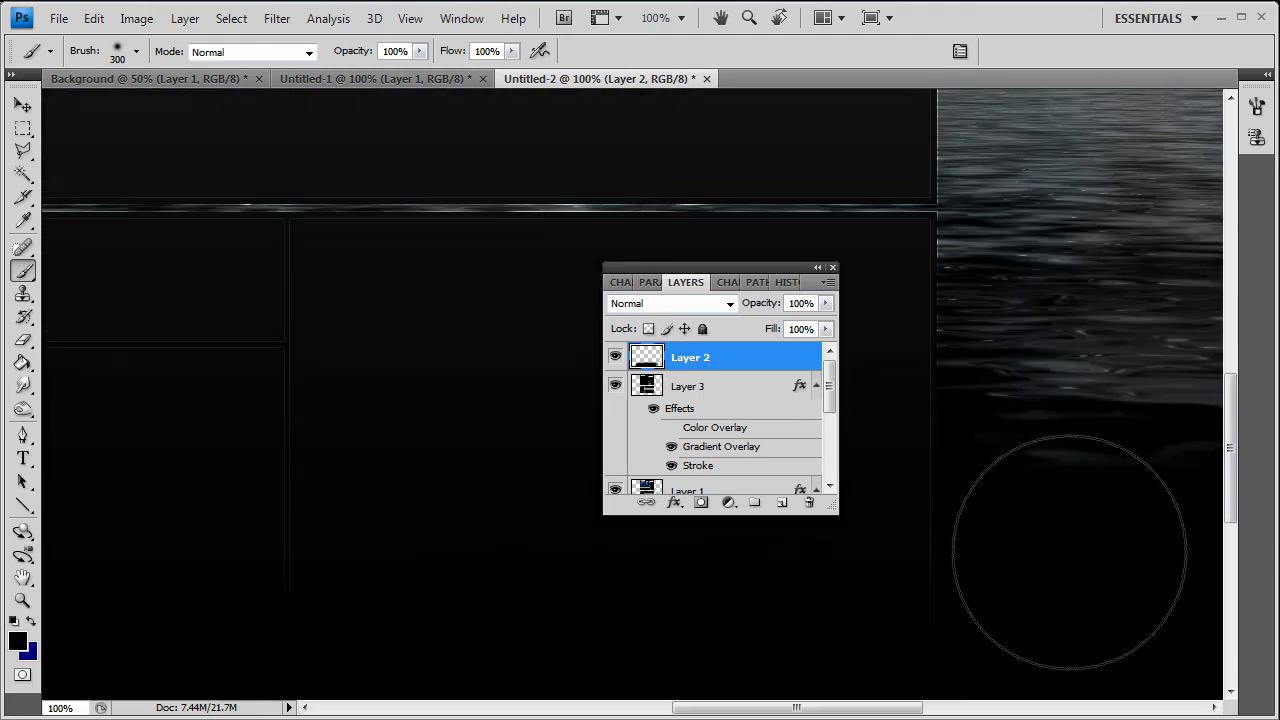
# Select Layer 1, the large panel behind the content boxes, and lower its opacity to 75%.
pyautogui.scroll(3, 1022, 533)
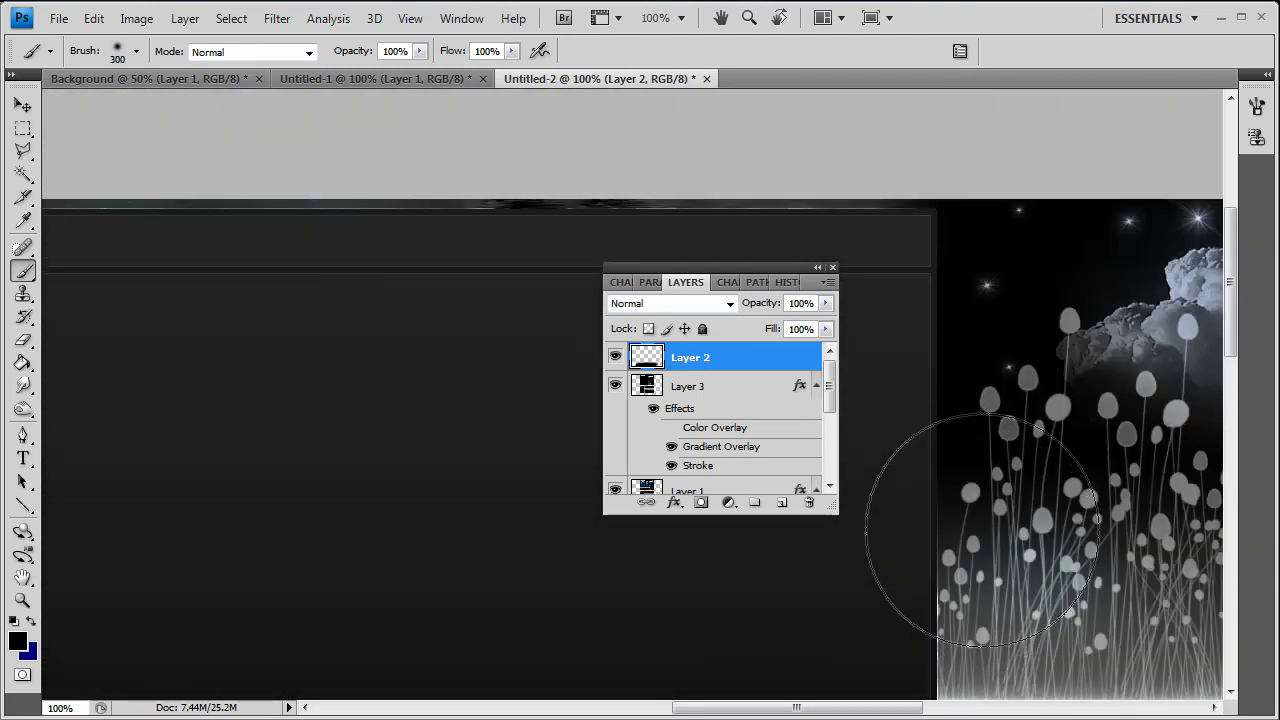
pyautogui.moveTo(894, 710)
pyautogui.mouseDown()
pyautogui.moveTo(765, 710)
pyautogui.moveTo(807, 710)
pyautogui.mouseUp()
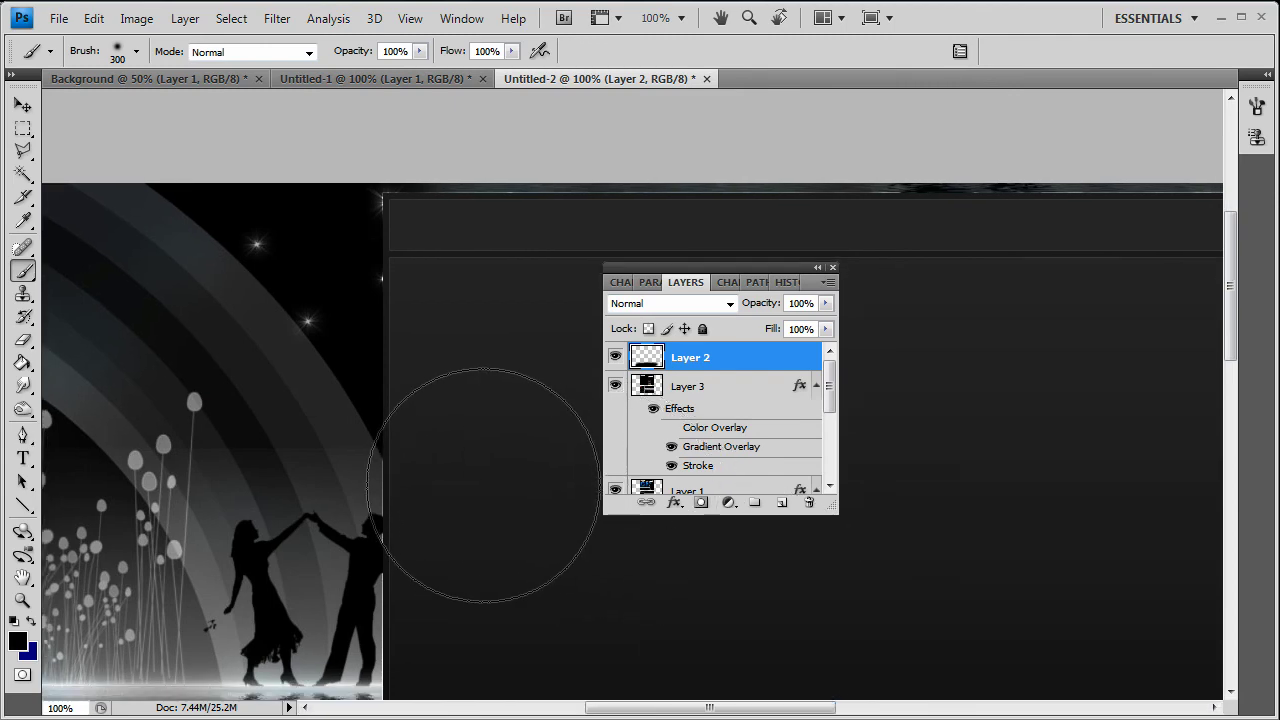
pyautogui.moveTo(1238, 287)
pyautogui.mouseDown()
pyautogui.moveTo(1238, 447)
pyautogui.moveTo(1246, 305)
pyautogui.mouseUp()
pyautogui.click(22, 106)
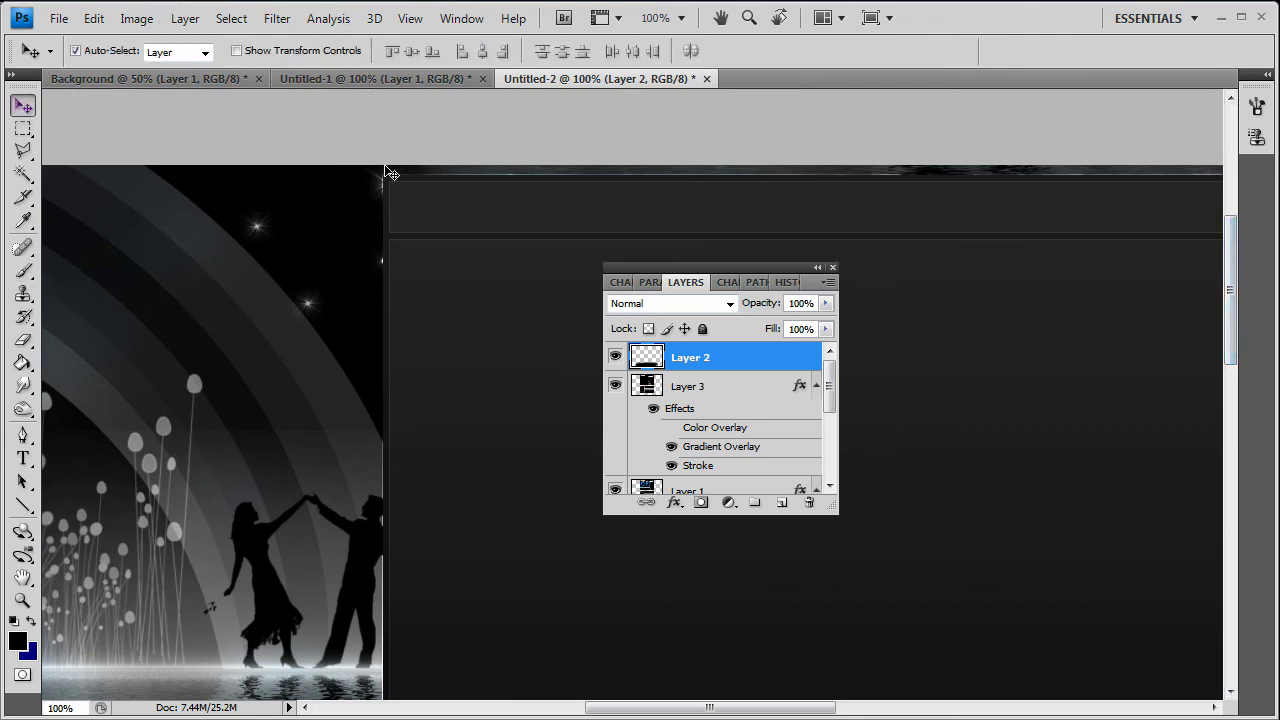
pyautogui.click(502, 244)
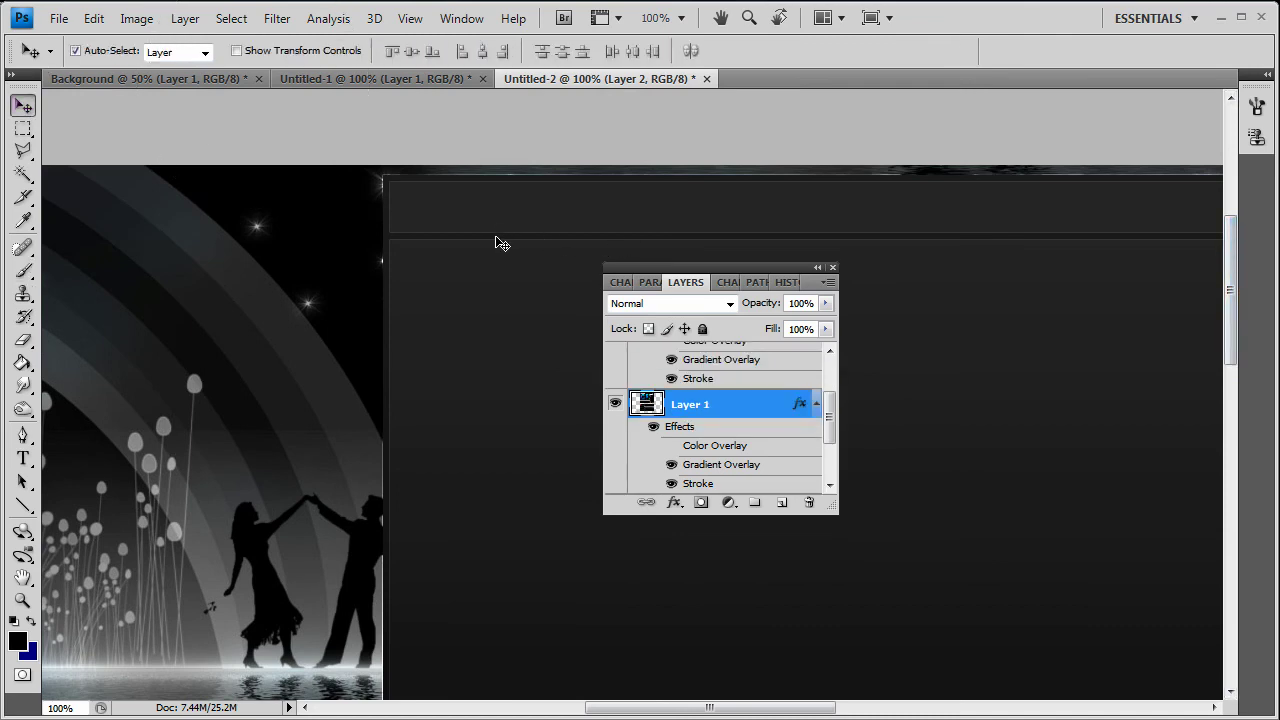
pyautogui.click(825, 303)
pyautogui.moveTo(827, 326); pyautogui.dragTo(803, 326)
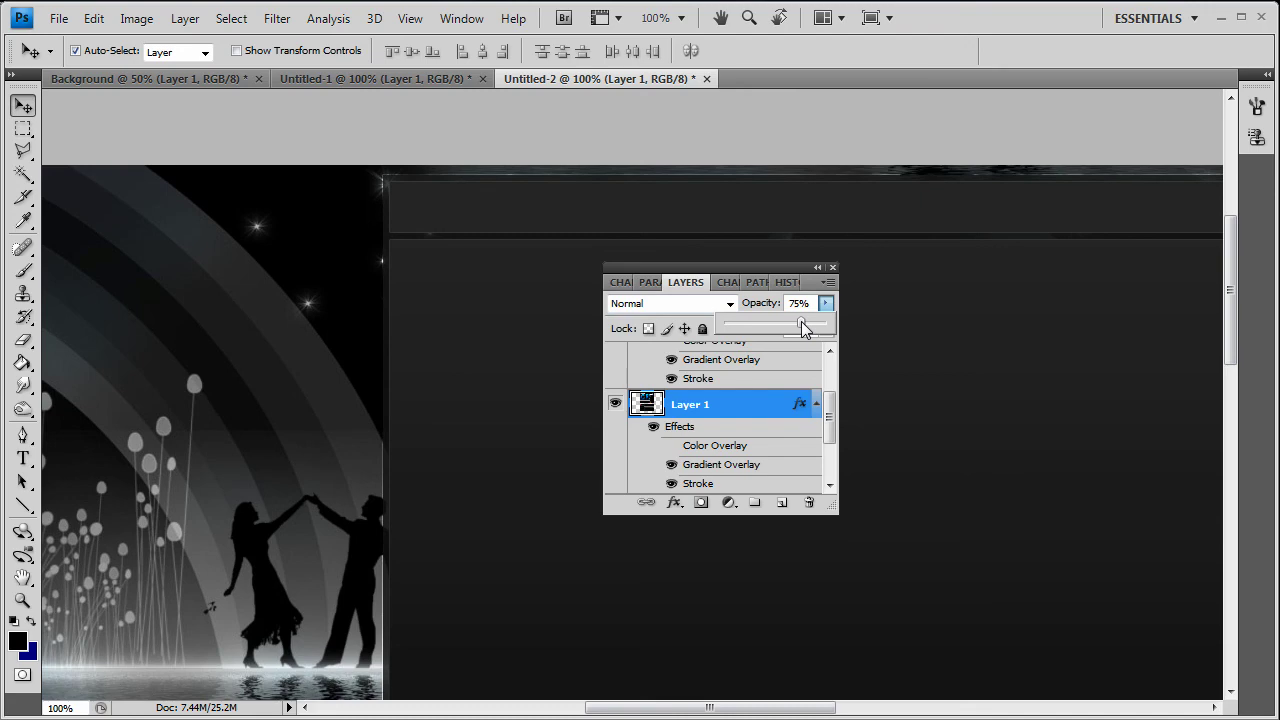
# Check the water strip and lower boxes, and open Layer 1's opacity for adjustment.
pyautogui.moveTo(1230, 316); pyautogui.dragTo(1086, 371)
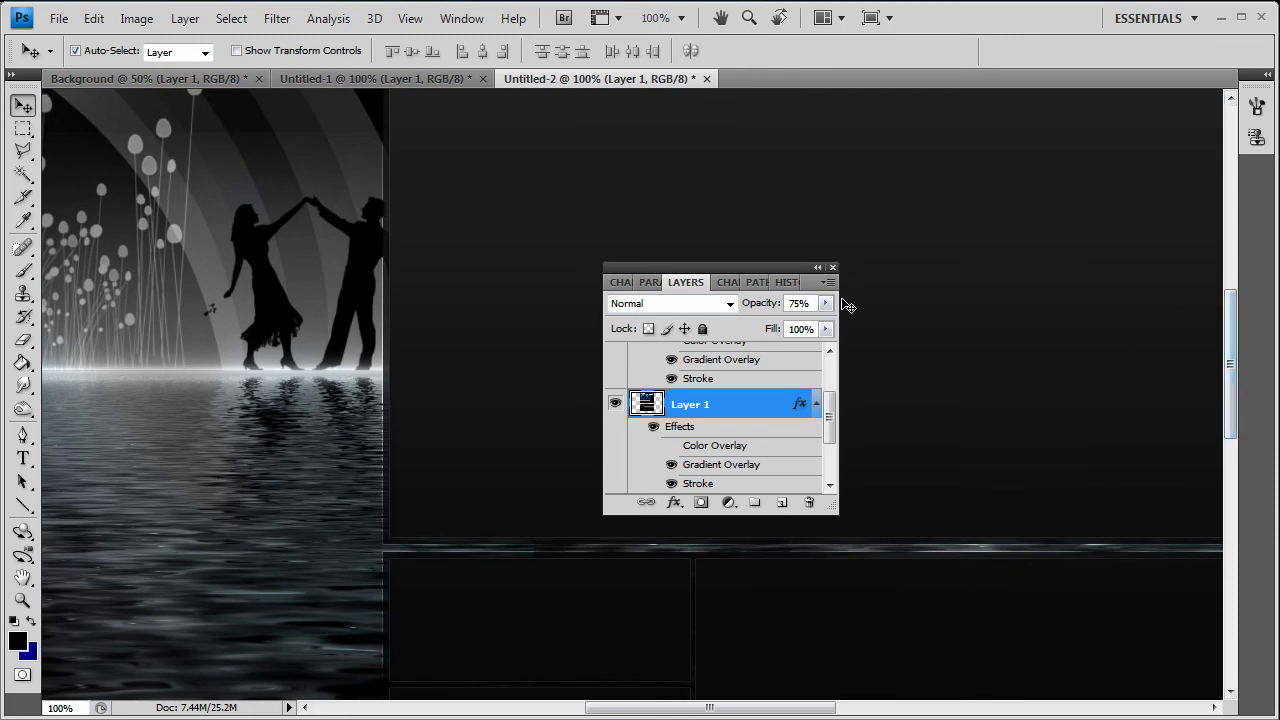
pyautogui.click(826, 303)
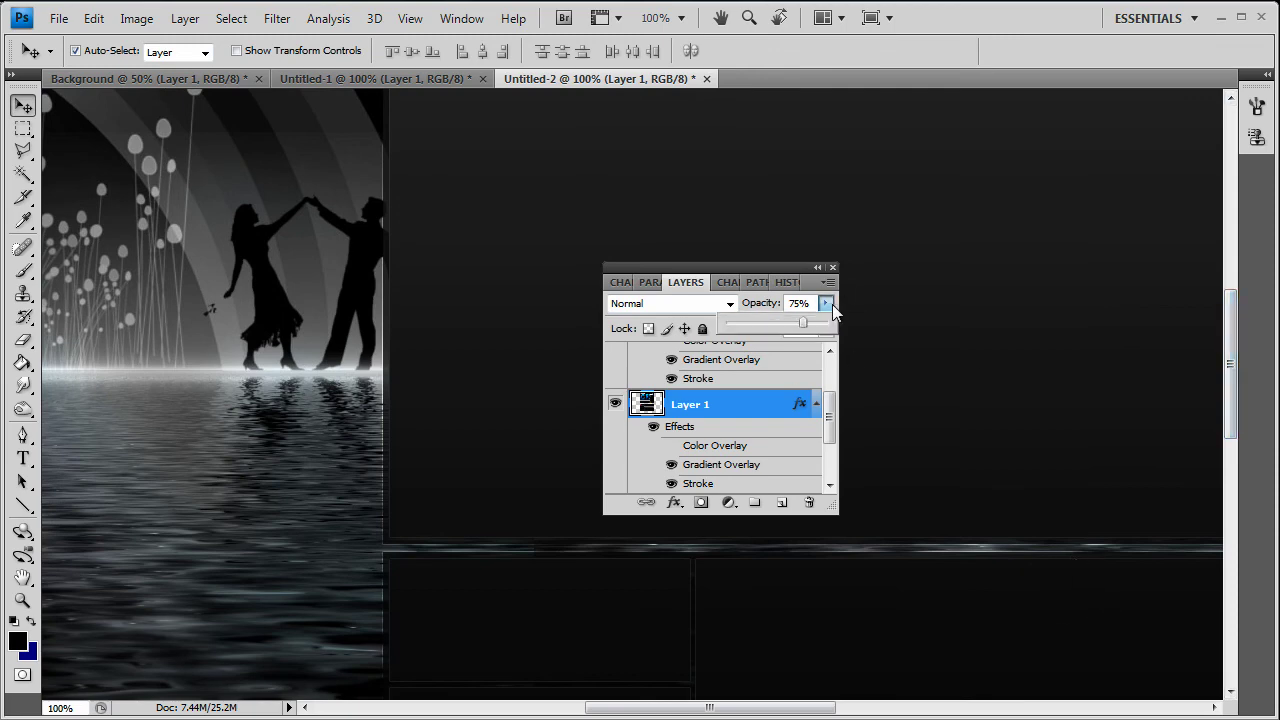